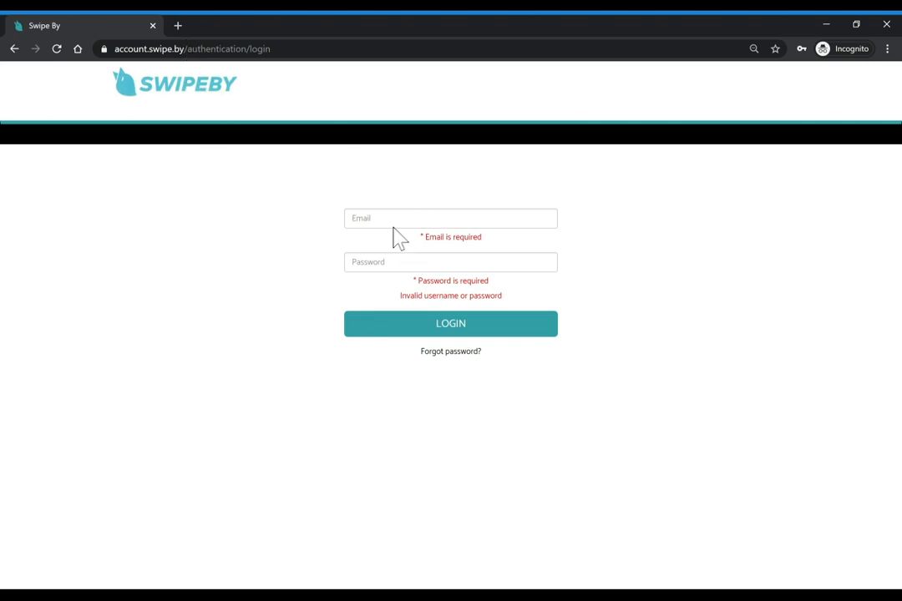
Trim the web address to account.swipe.by and load the site
drag(184, 49, 272, 49)
key(BackSpace)
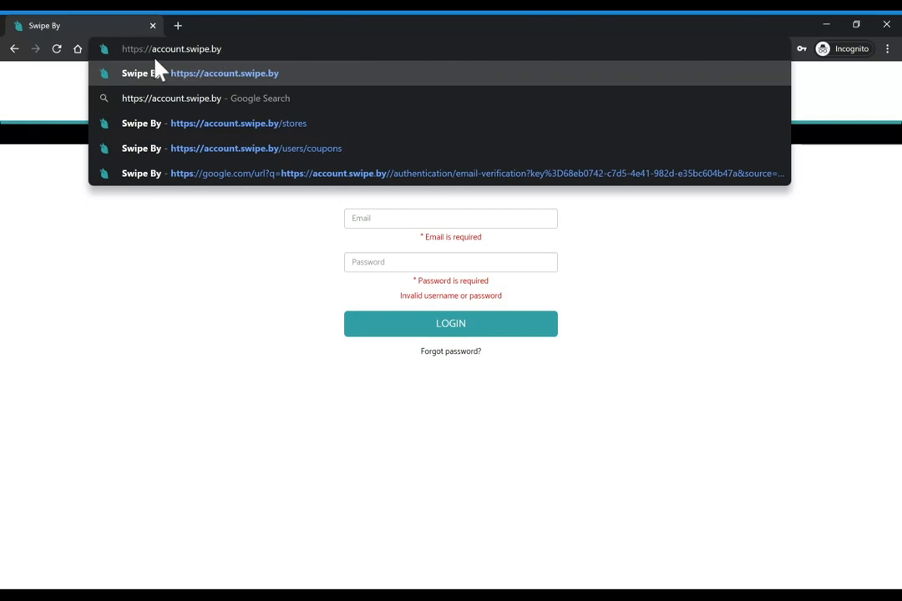
key(Return)
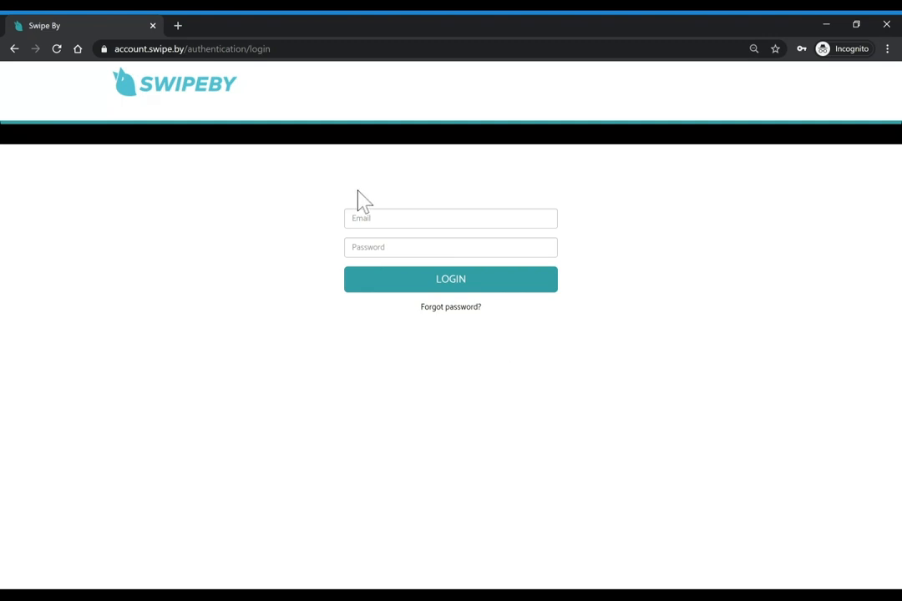
Sign in with the merchant account e-mail and password
click(392, 218)
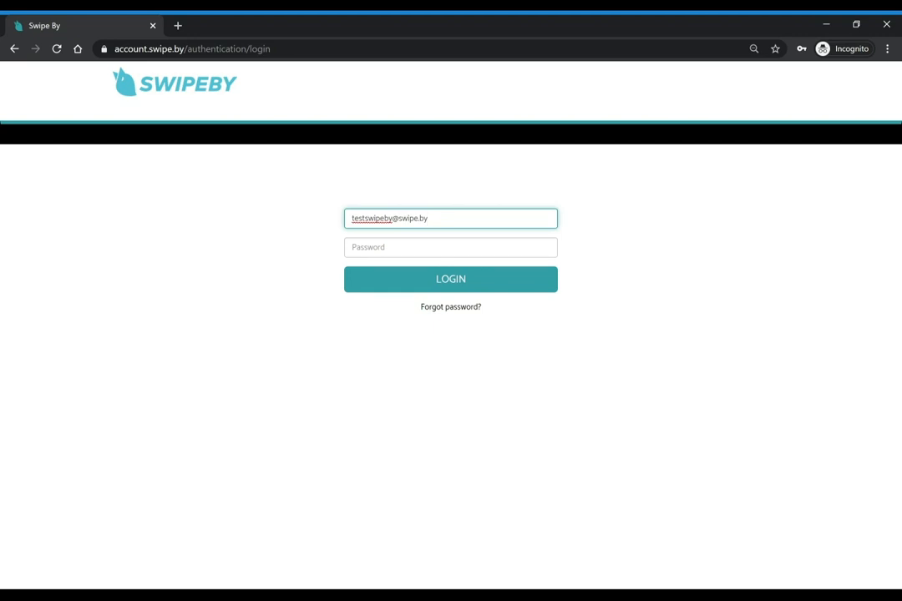
key(Tab)
text(********)
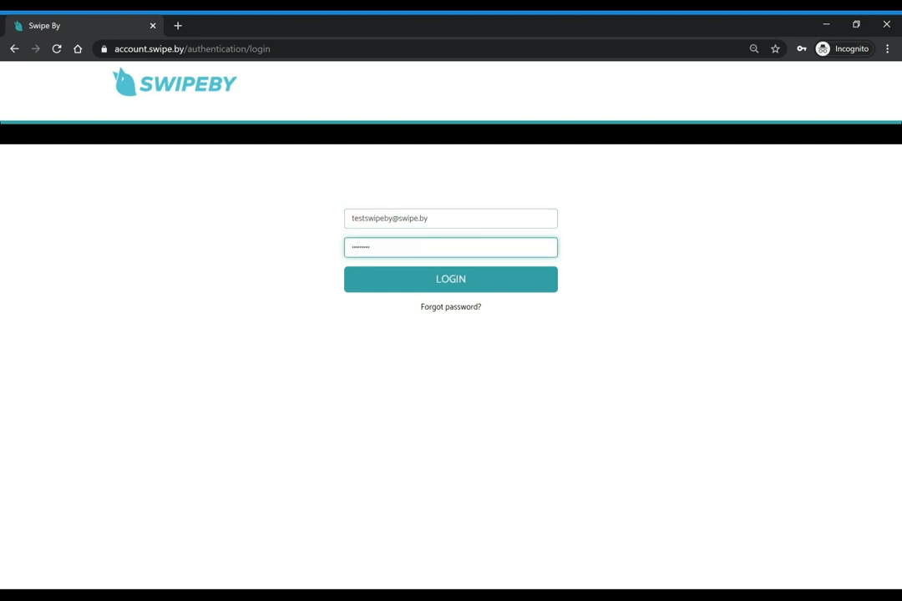
click(437, 287)
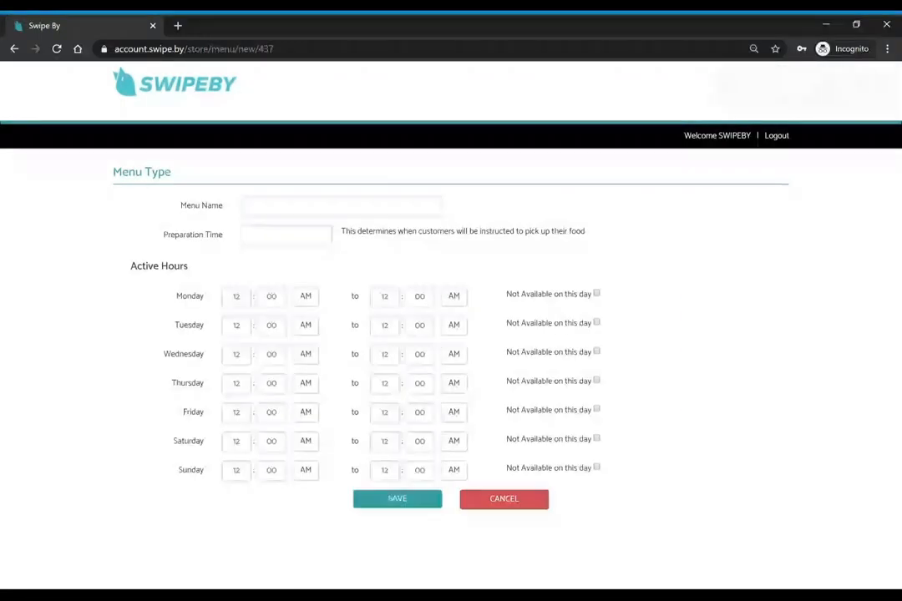
Name the menu Lunch with a 20-minute preparation time
click(351, 207)
text(Lucn)
key(BackSpace)
key(BackSpace)
key(BackSpace)
text(Dine)
key(BackSpace)
key(BackSpace)
key(BackSpace)
key(BackSpace)
text(Menu)
click(470, 172)
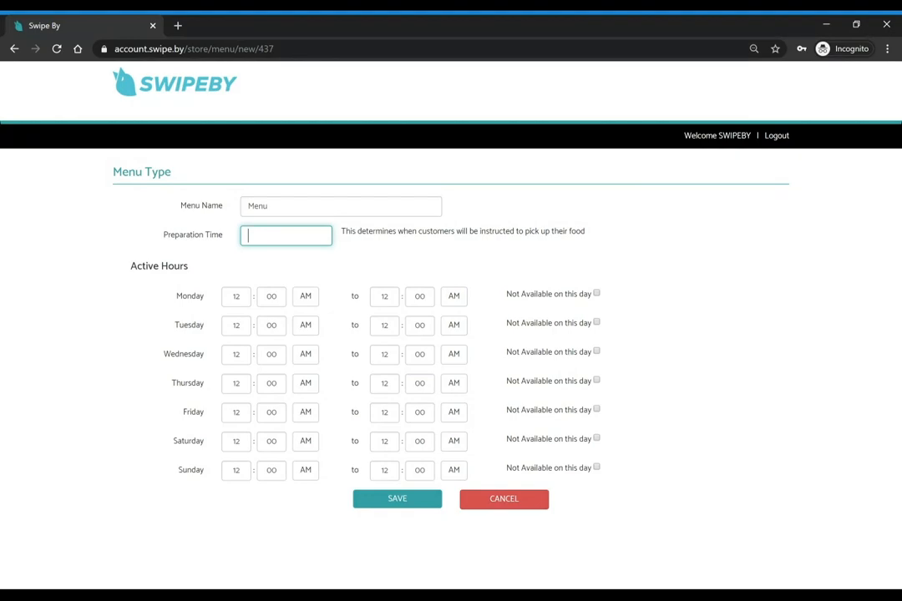
text(20)
click(385, 253)
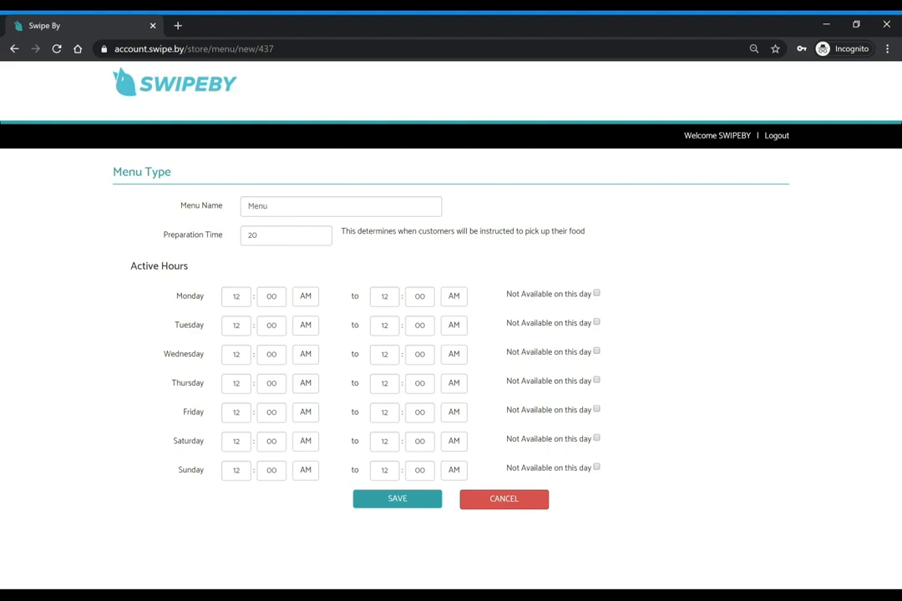
key(BackSpace)
key(BackSpace)
key(BackSpace)
key(BackSpace)
text(Lunch)
click(178, 220)
Switch Monday–Friday start and end times to PM
click(306, 297)
click(306, 326)
click(307, 355)
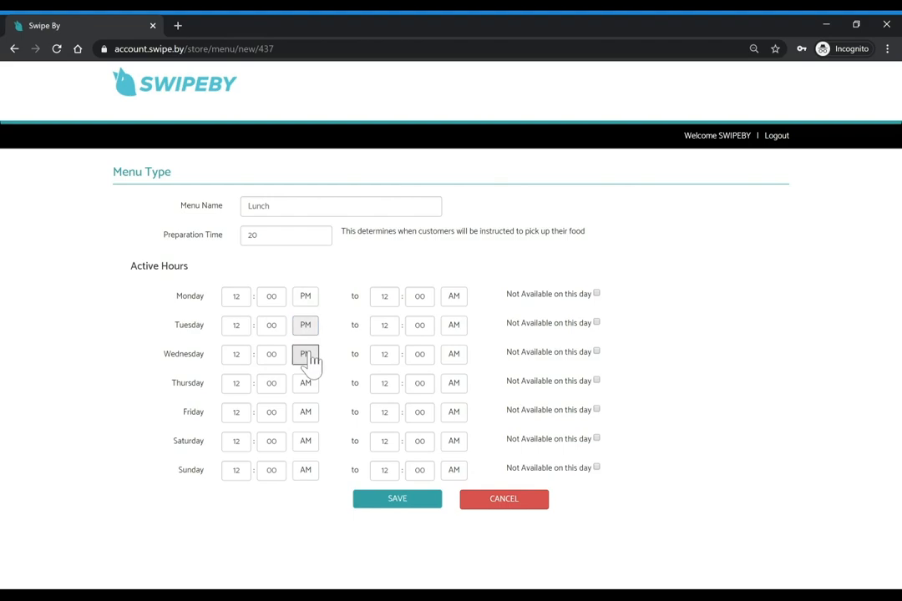
click(307, 384)
click(307, 414)
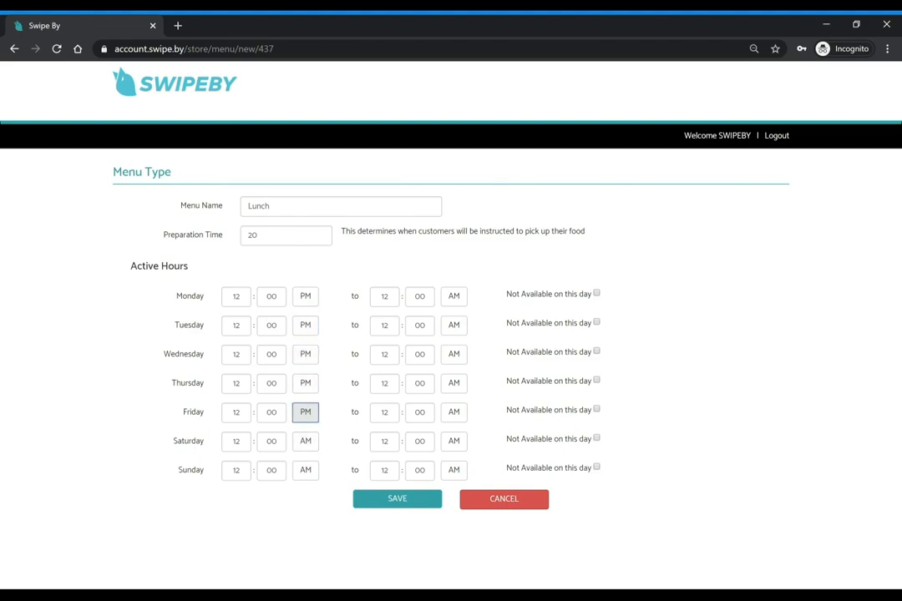
click(453, 297)
click(454, 327)
click(454, 355)
click(453, 383)
click(454, 413)
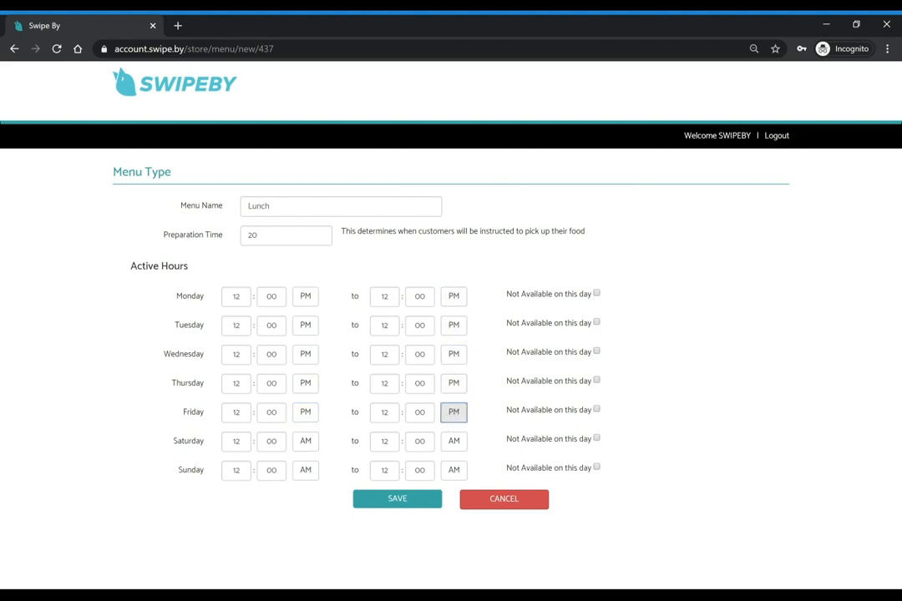
Set the weekday closing hour to 03:00 PM and mark Saturday and Sunday not available
click(384, 297)
text(03)
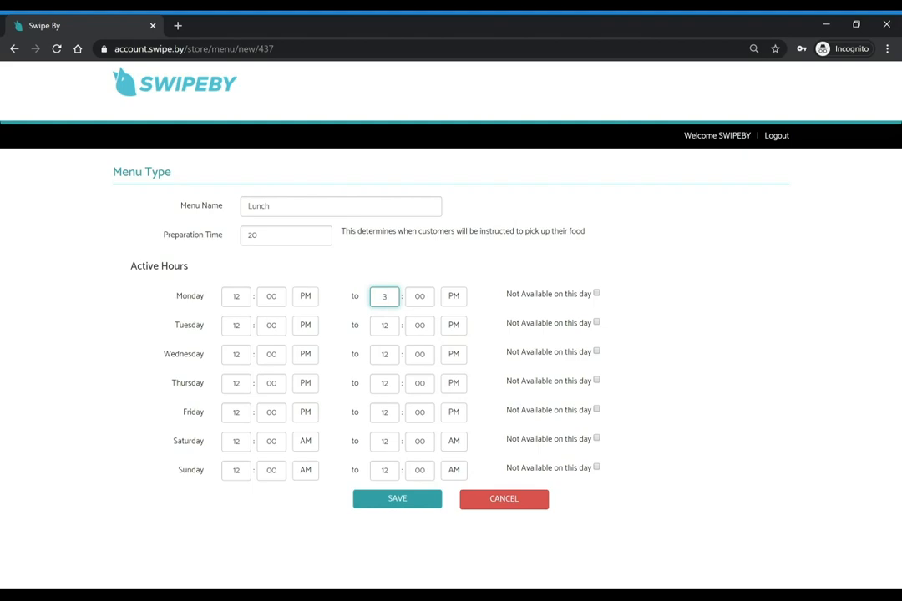
click(387, 326)
key(BackSpace)
key(BackSpace)
text(3)
click(387, 355)
key(BackSpace)
key(BackSpace)
text(3)
click(385, 383)
key(BackSpace)
key(BackSpace)
text(3)
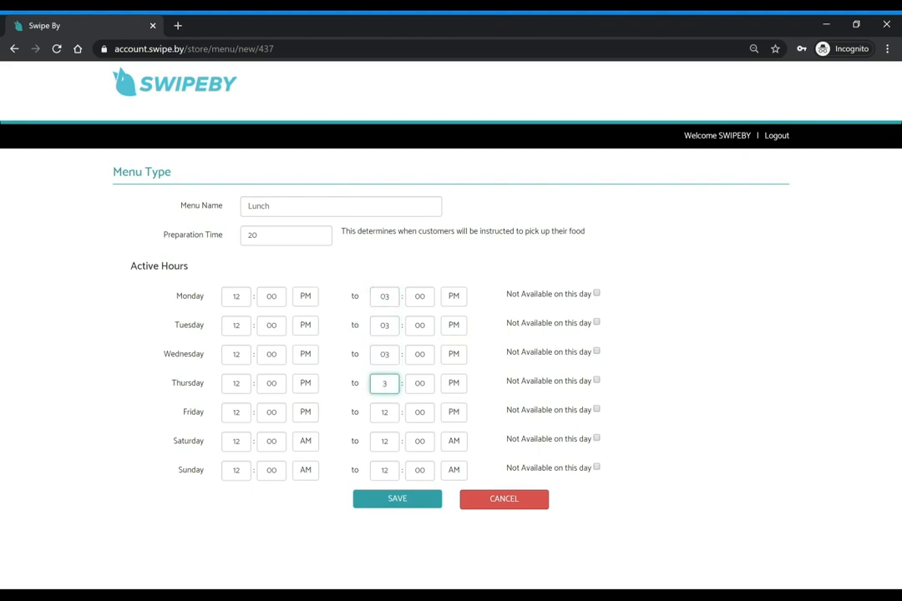
click(384, 412)
key(BackSpace)
key(BackSpace)
text(3)
click(670, 438)
click(596, 439)
click(597, 468)
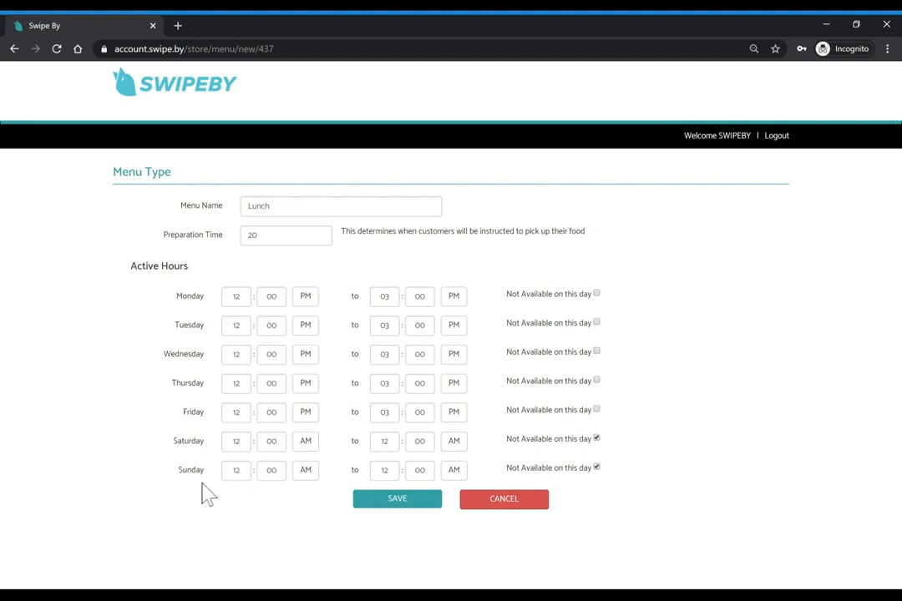
Save the new Lunch menu from the Menu Type form
click(401, 499)
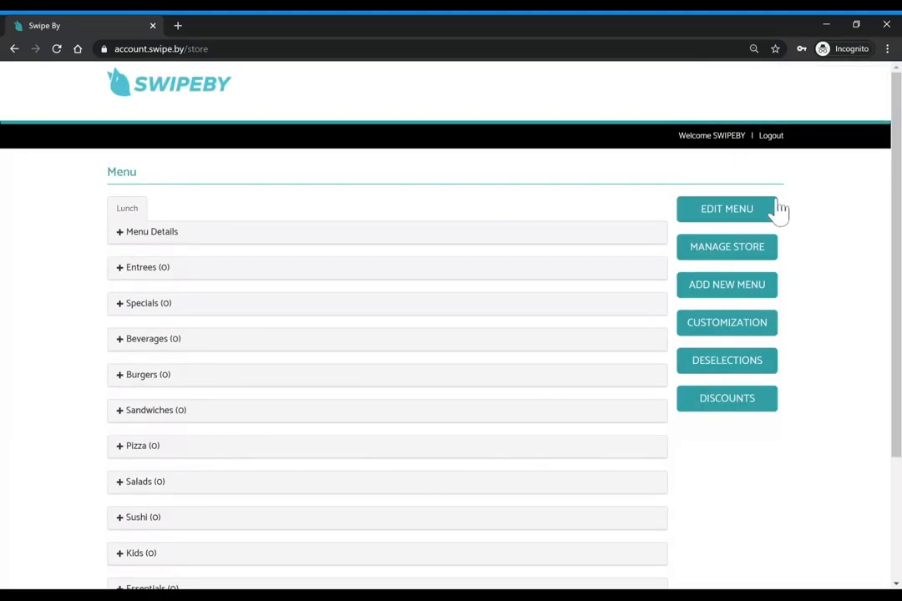
click(743, 215)
Review the store's Business Profile and save it unchanged
click(737, 257)
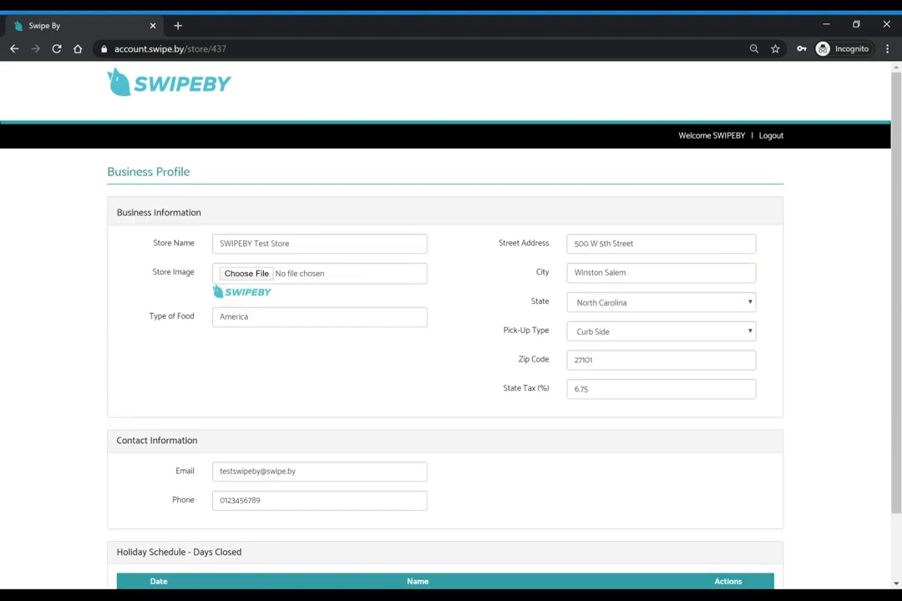
scroll(489, 372, down, 2)
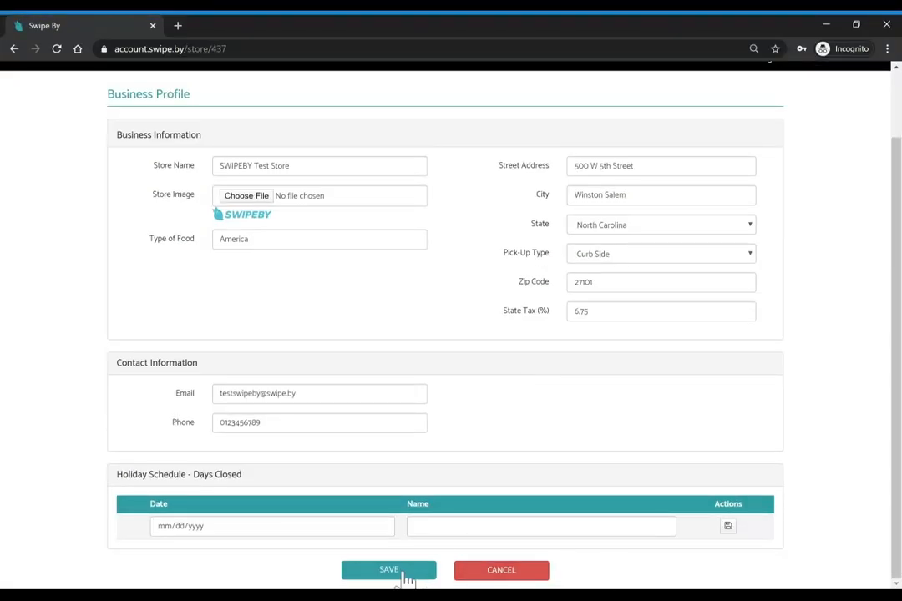
click(400, 574)
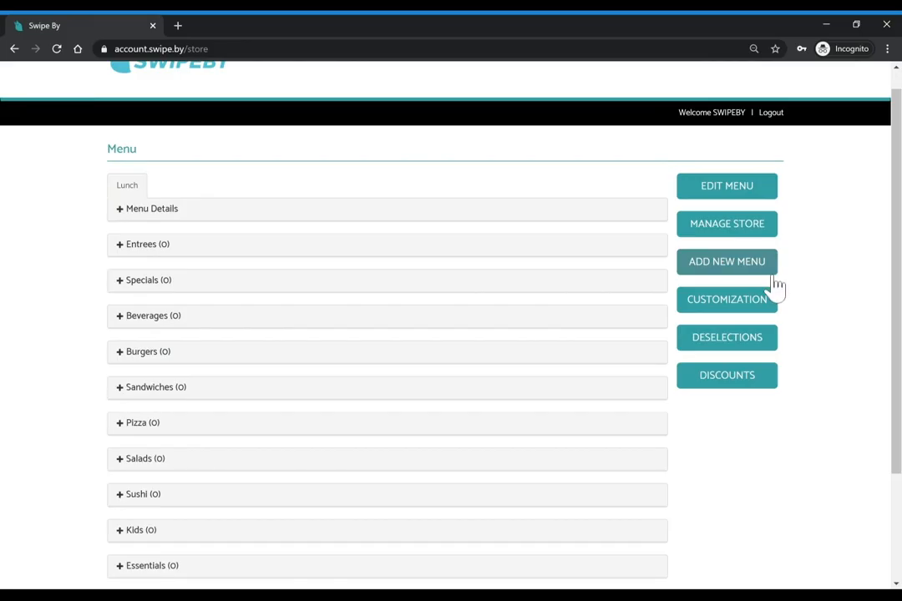
click(729, 382)
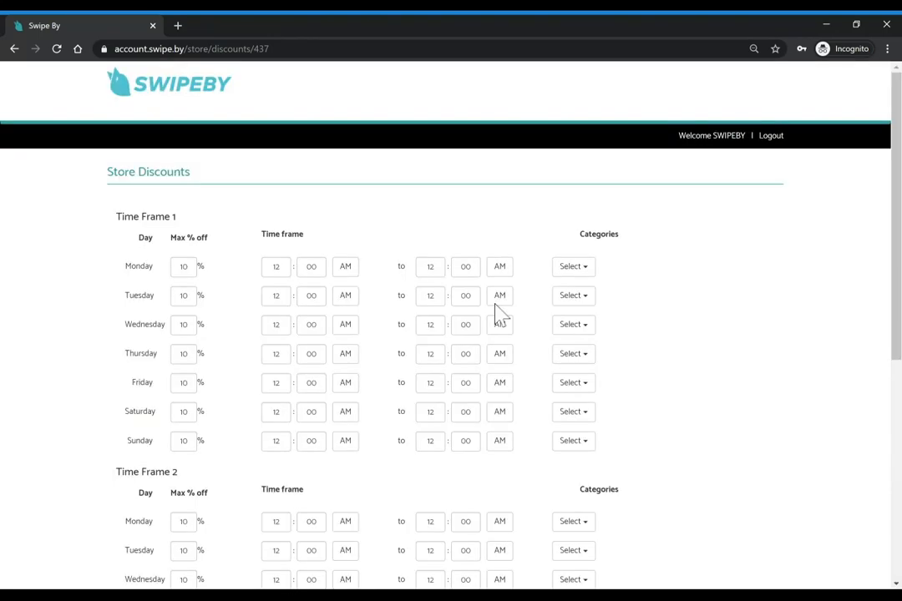
scroll(451, 334, down, 5)
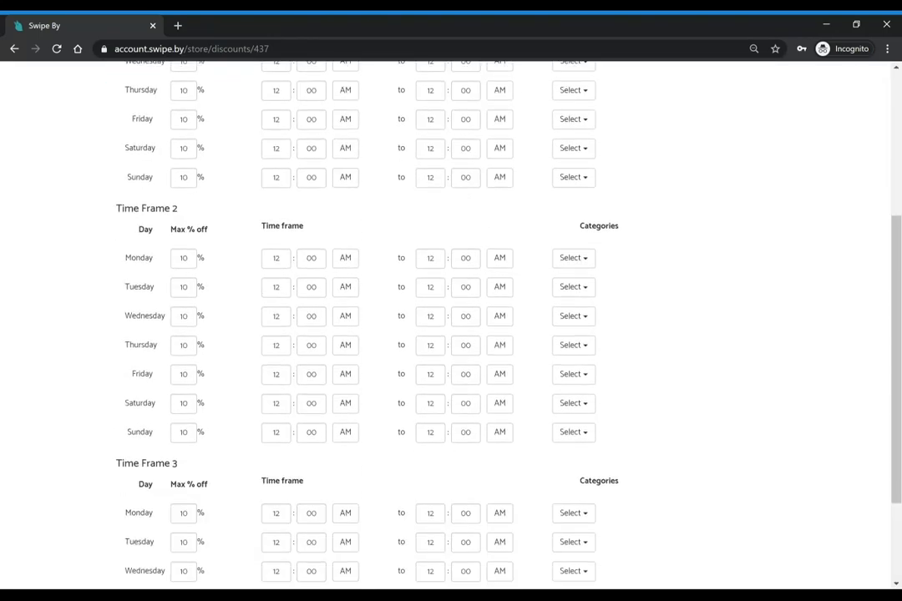
scroll(451, 334, up, 4)
scroll(202, 263, up, 1)
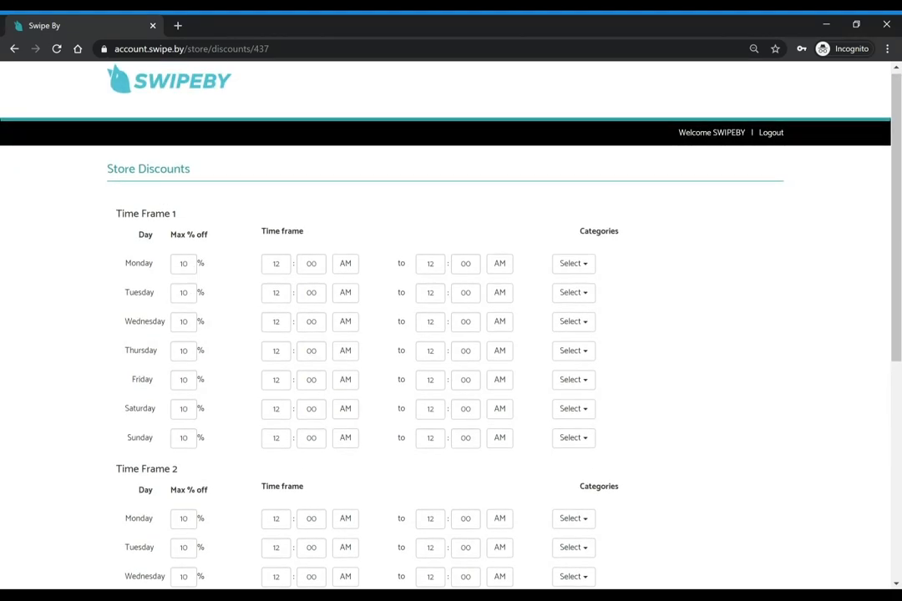
click(572, 264)
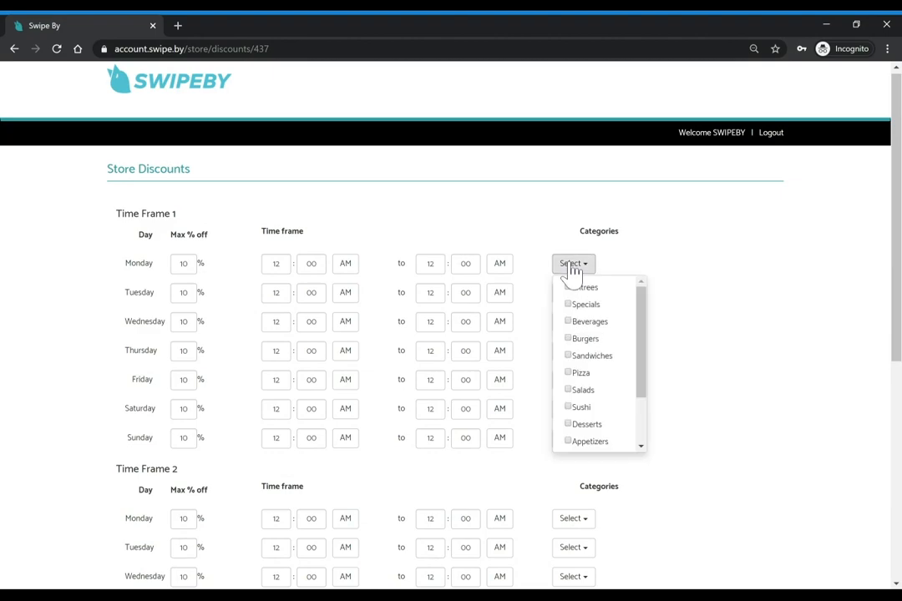
click(591, 340)
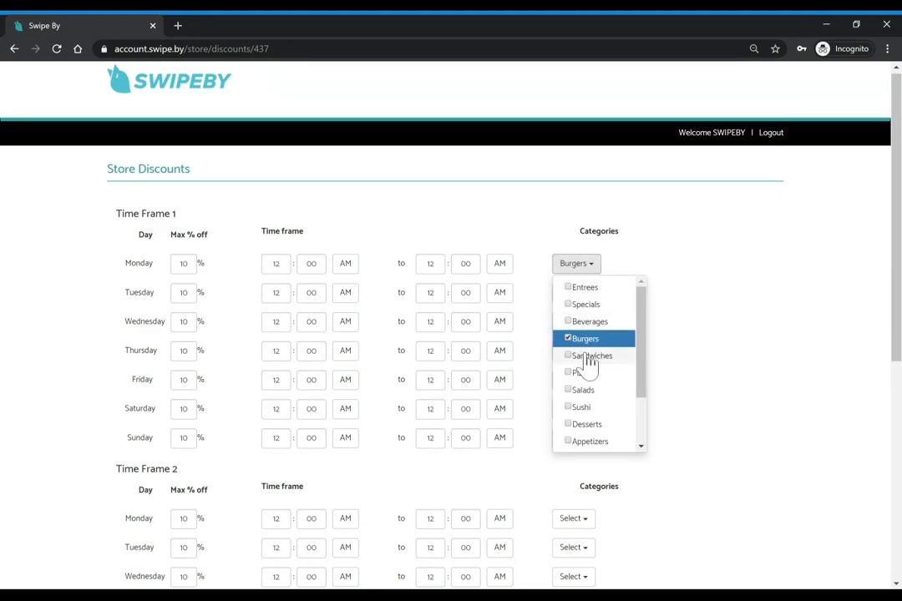
click(590, 357)
click(754, 316)
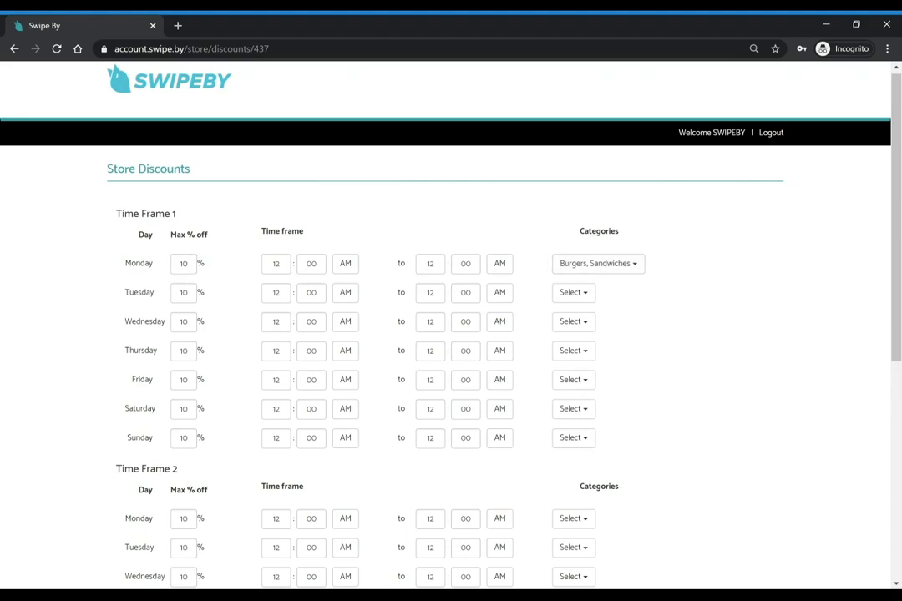
click(347, 267)
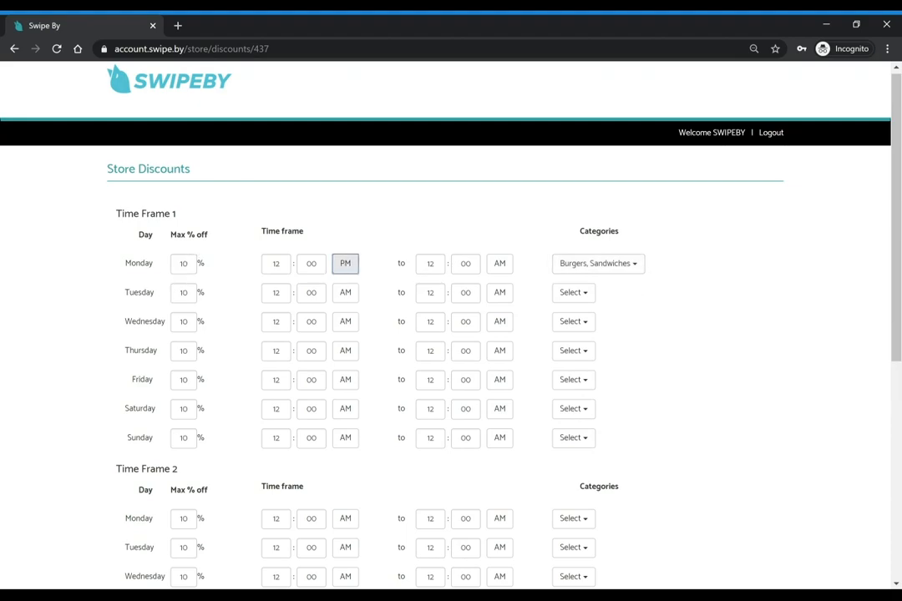
click(429, 264)
text(1)
click(502, 265)
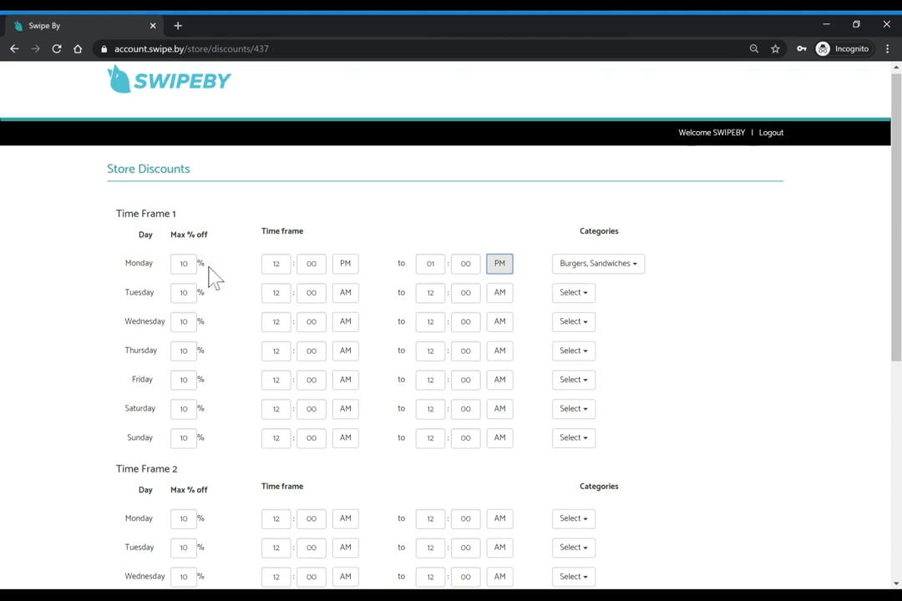
scroll(638, 298, down, 3)
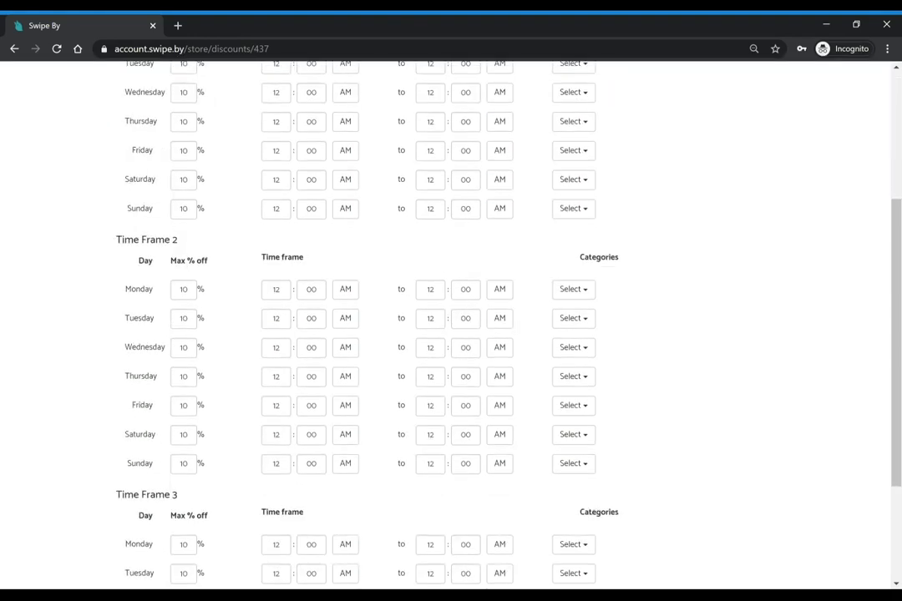
scroll(658, 322, down, 1)
scroll(658, 323, up, 5)
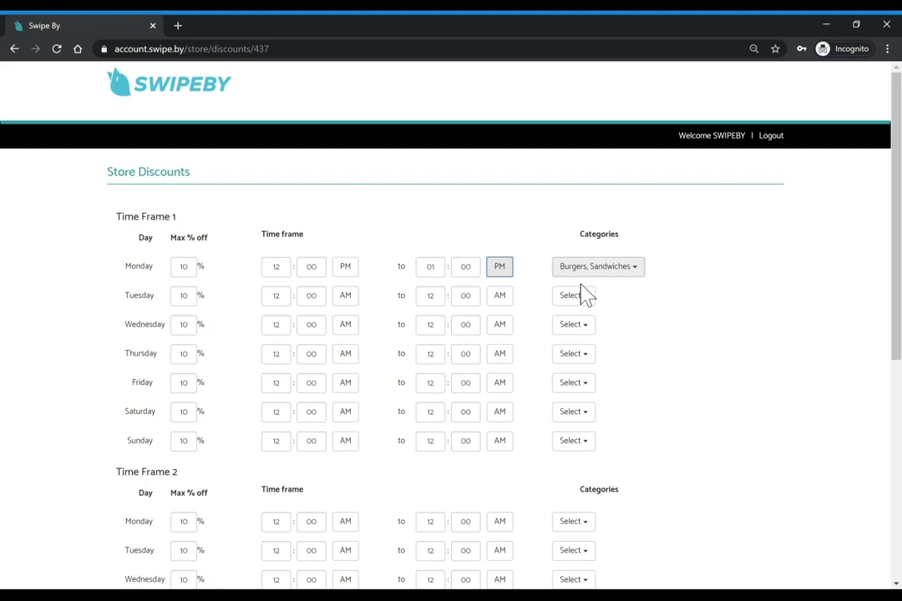
scroll(683, 458, down, 1)
scroll(685, 460, down, 5)
scroll(689, 461, up, 3)
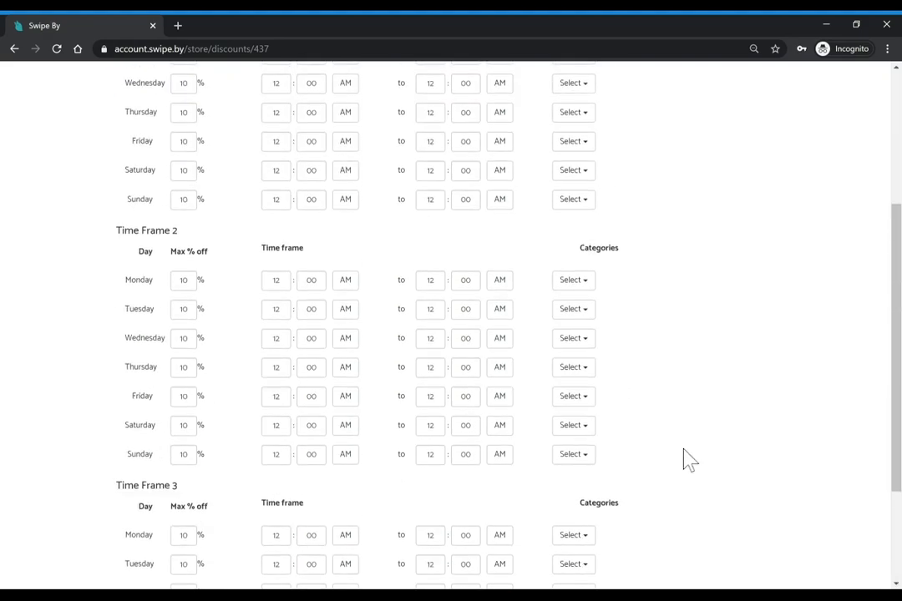
scroll(689, 461, down, 3)
click(505, 578)
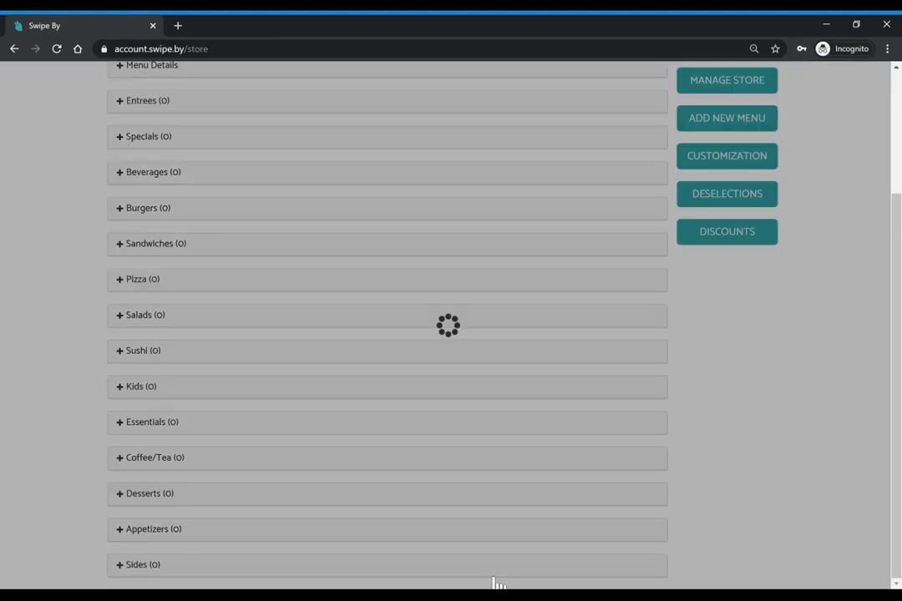
scroll(636, 334, up, 2)
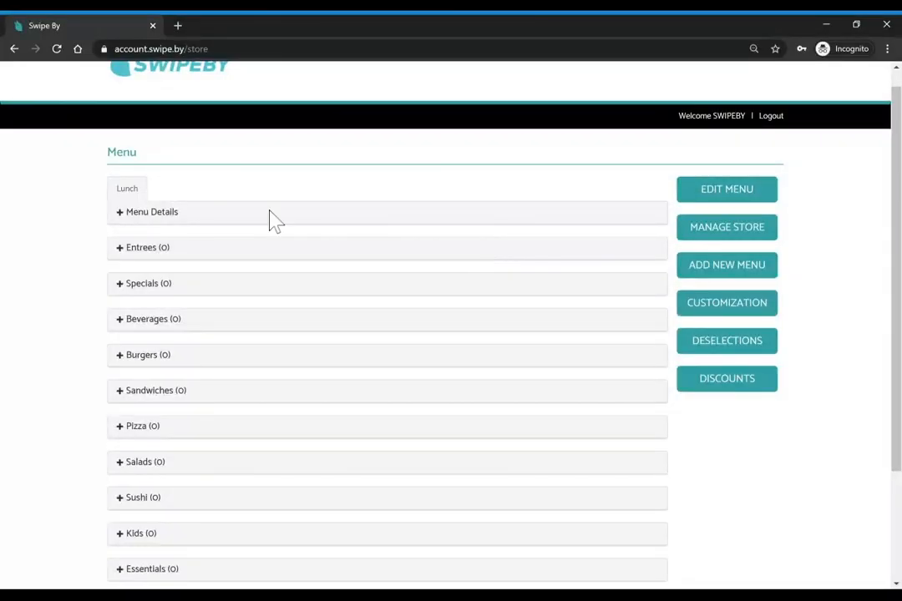
scroll(269, 217, down, 1)
scroll(268, 218, down, 2)
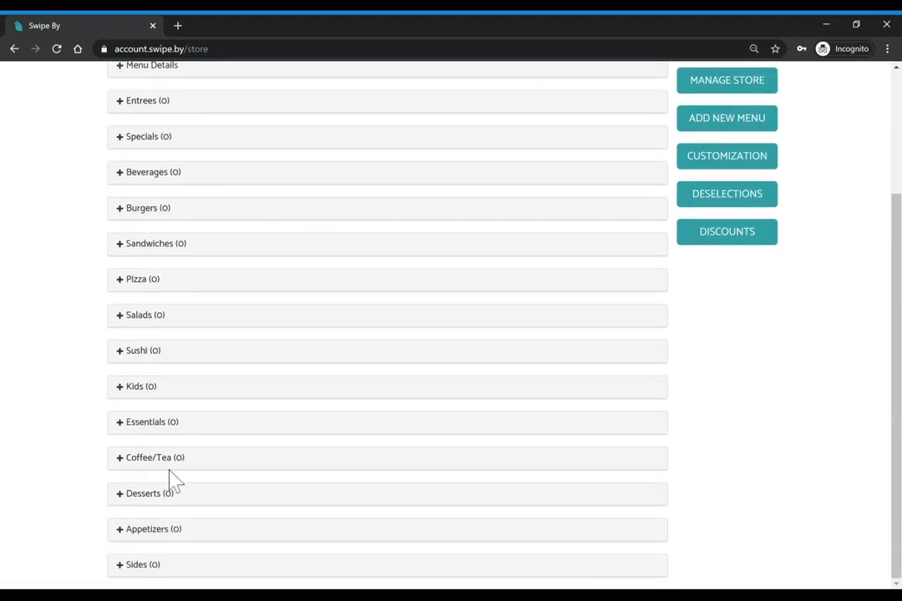
scroll(171, 306, up, 1)
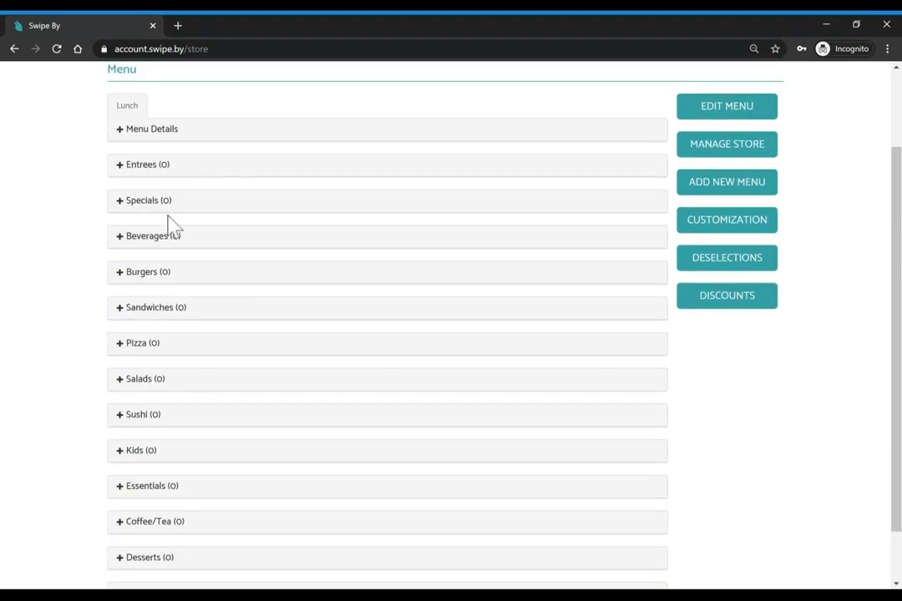
scroll(167, 276, up, 1)
scroll(167, 278, up, 1)
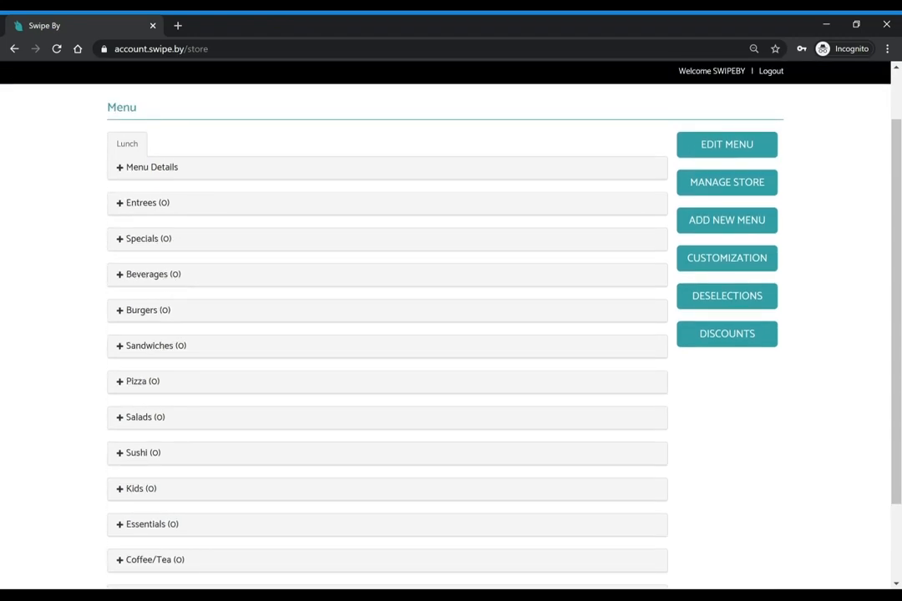
scroll(712, 427, up, 1)
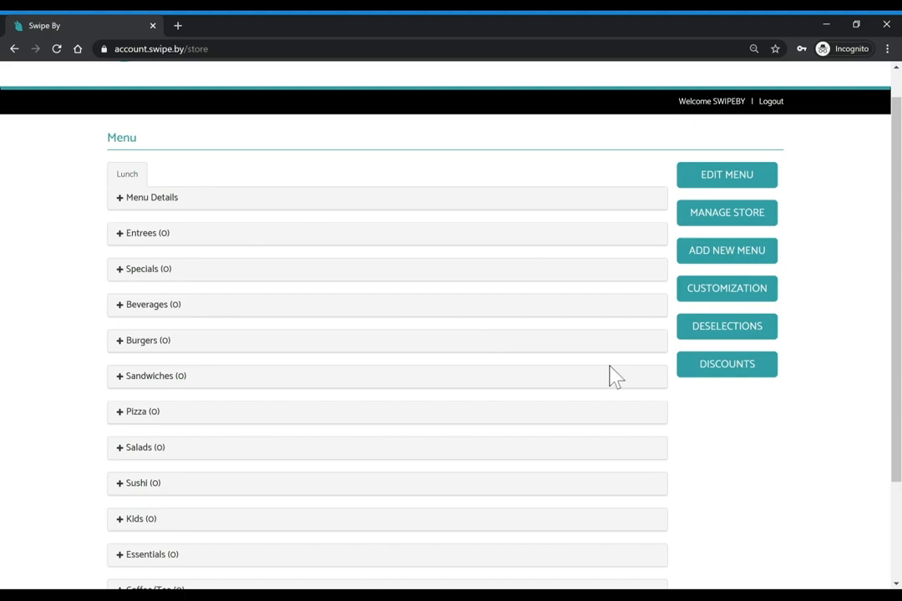
Add size customizations Small $0.00, Medium $3.00 and Large $5.00
click(740, 301)
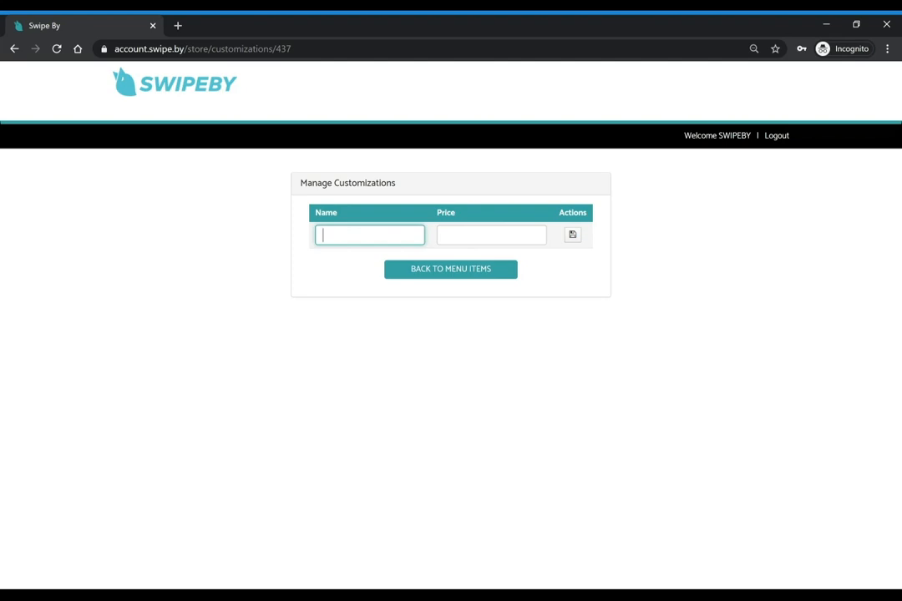
click(284, 262)
click(330, 235)
text(Small)
key(Tab)
text(0)
key(Return)
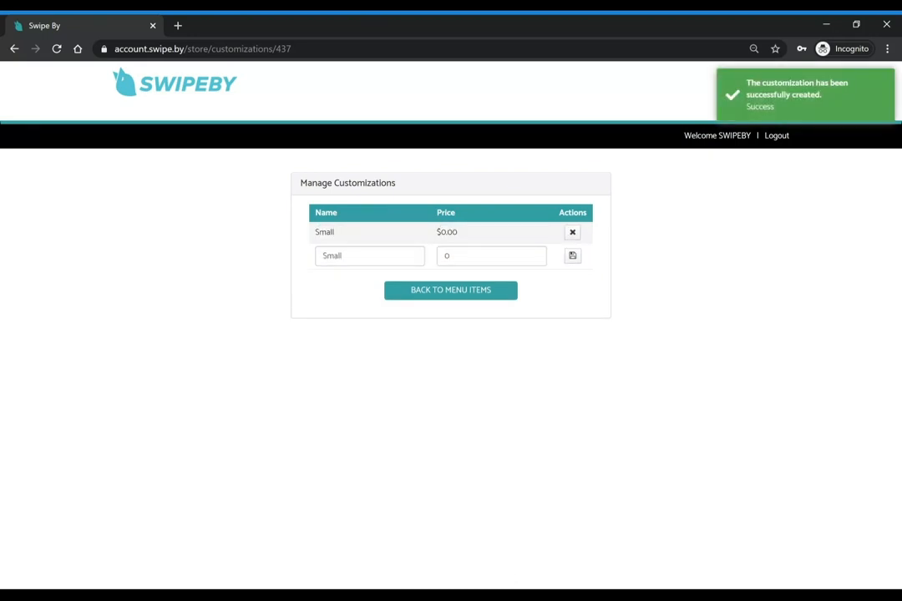
key(shift+Tab)
text(Medium)
key(Tab)
text(3)
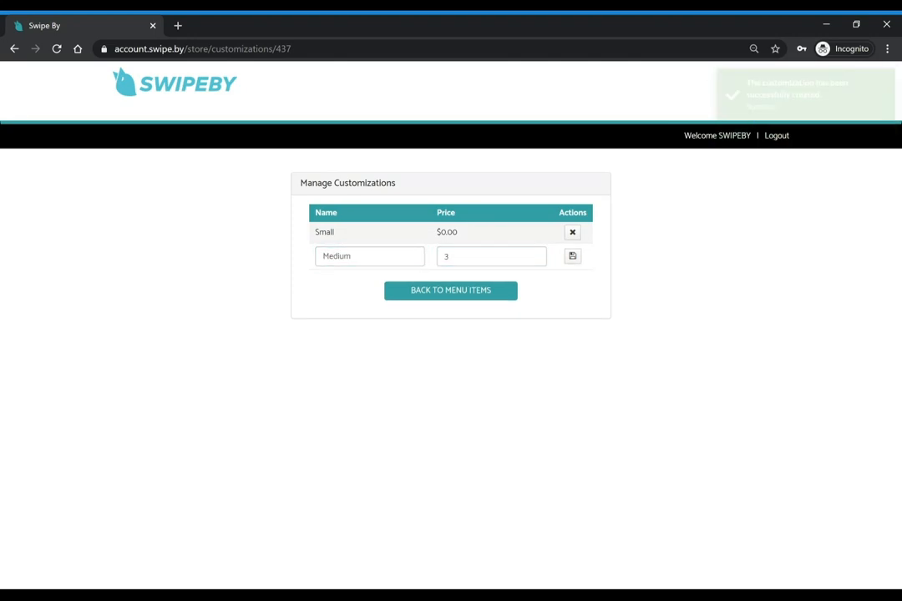
key(Return)
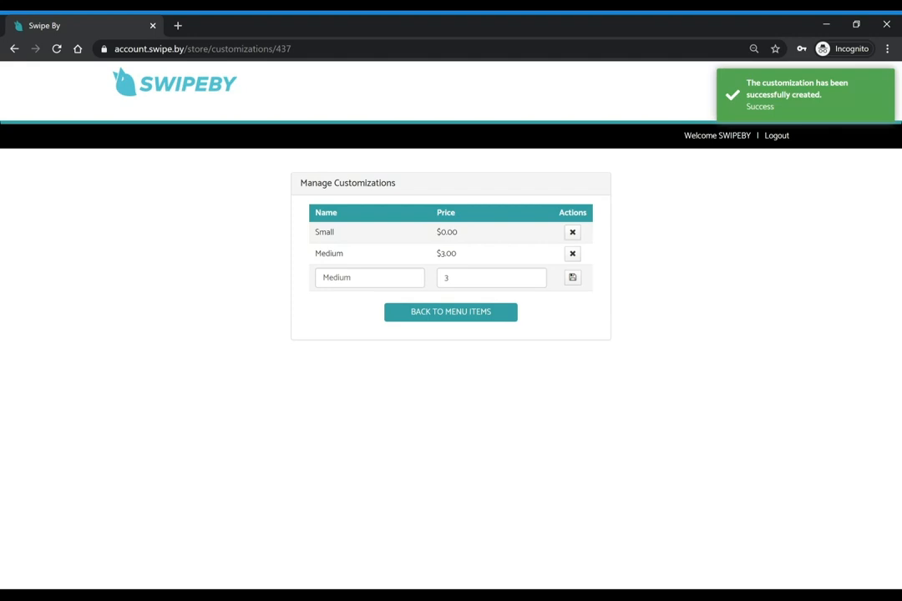
key(shift+Tab)
text(Large)
key(Tab)
text(5)
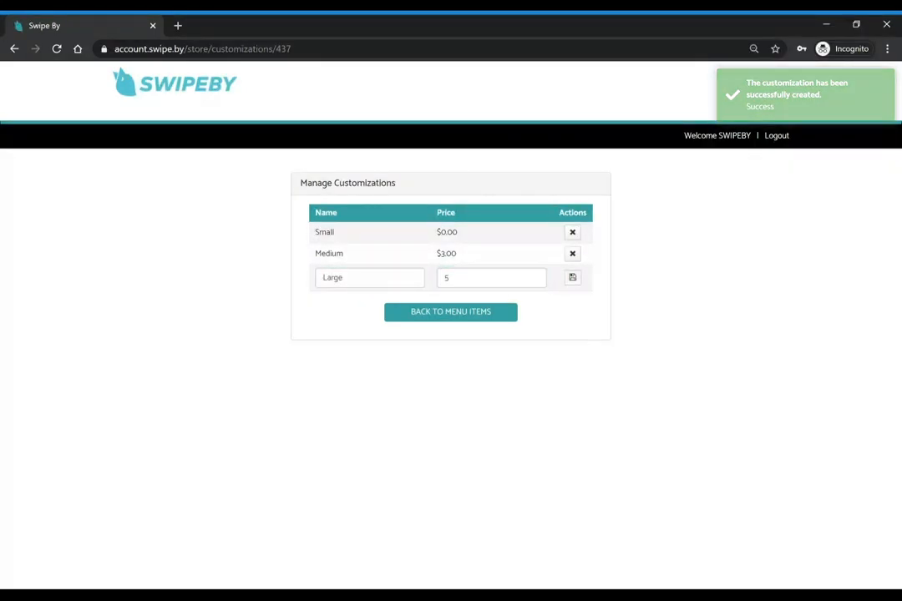
key(Return)
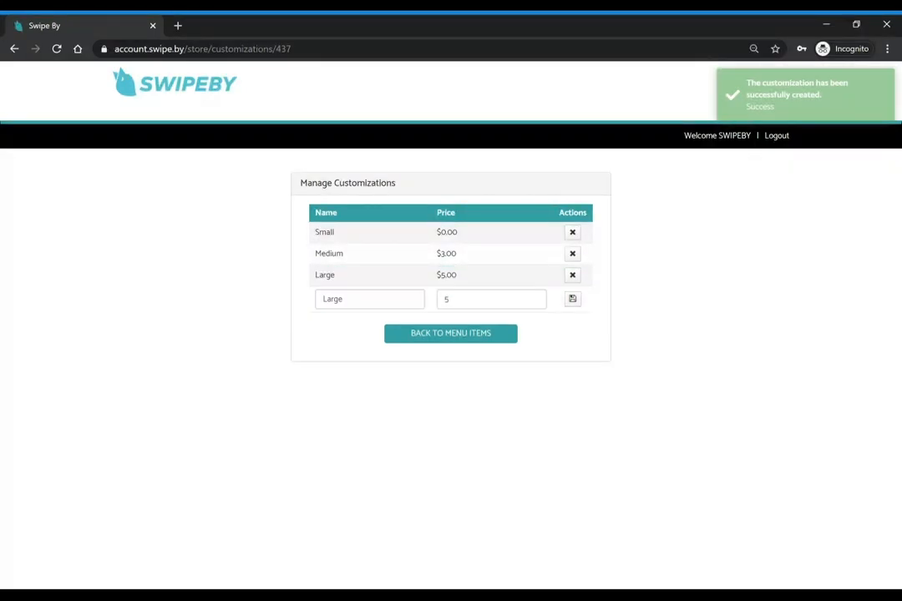
Add further Medium customization entries priced $2.00 and $0.00
key(ctrl+a)
text(Medium)
key(Tab)
text(2)
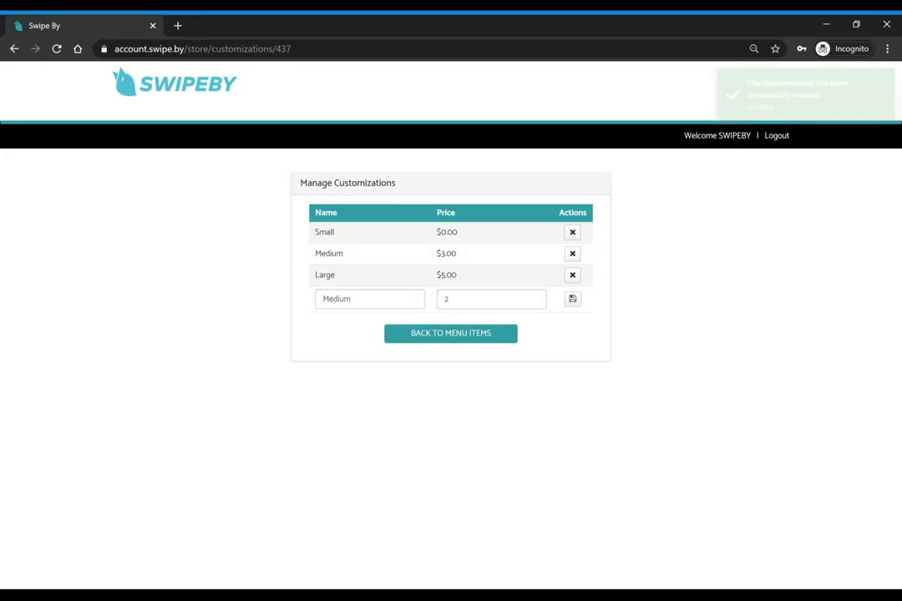
key(Return)
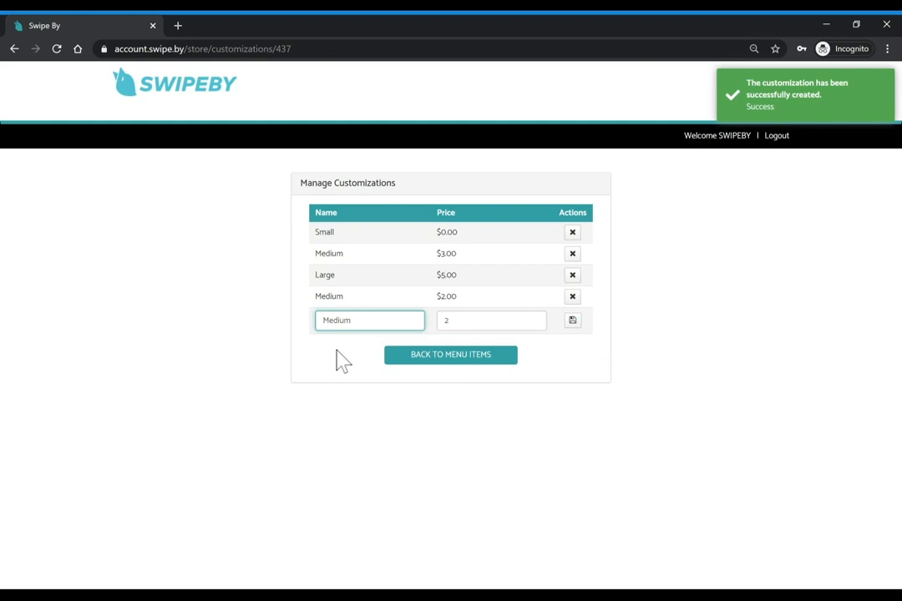
click(336, 351)
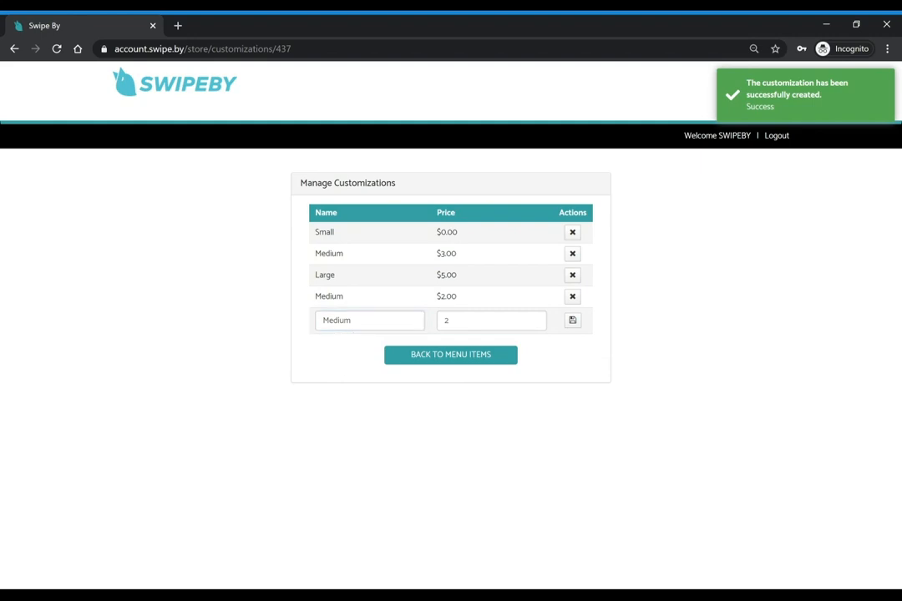
click(350, 319)
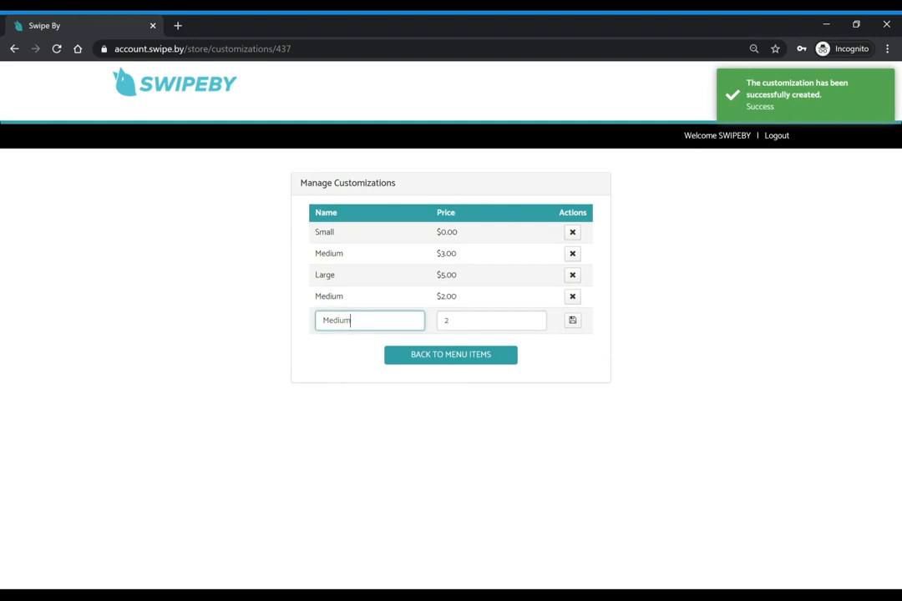
key(ctrl+a)
text(Medium)
key(Tab)
text(0)
key(Tab)
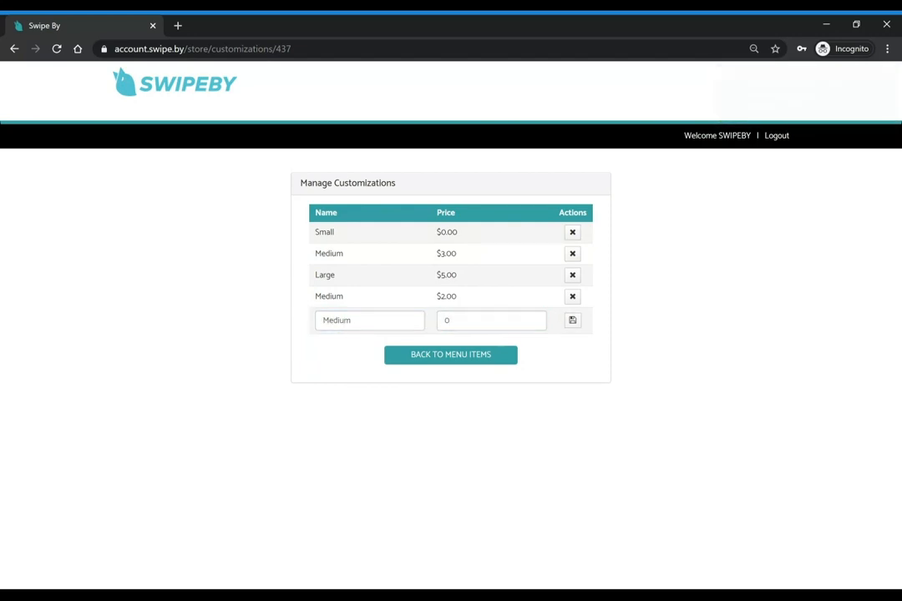
key(Return)
Add Rare, Well Done and Fries customizations at $0.00
click(351, 342)
key(ctrl+a)
text(Rare)
key(Tab)
text(0)
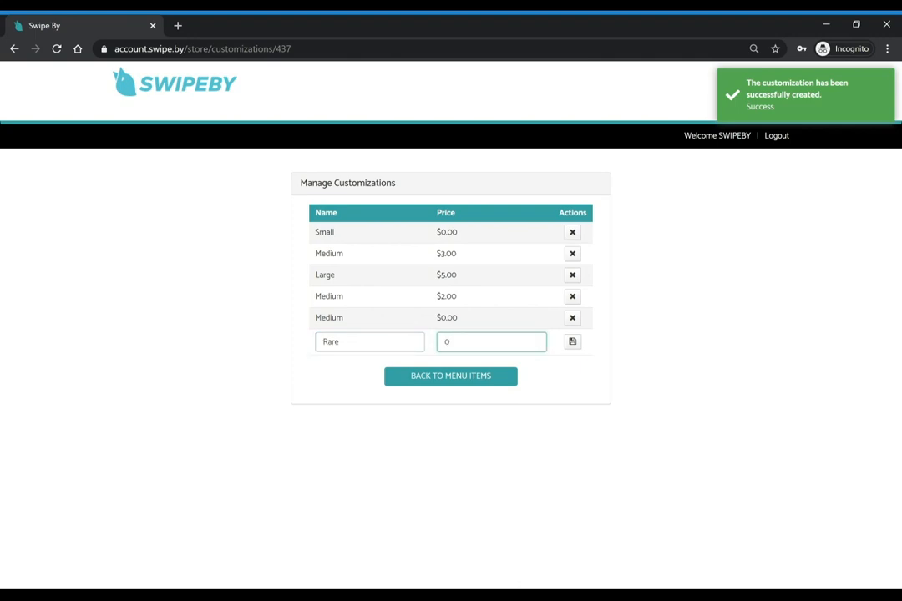
key(Return)
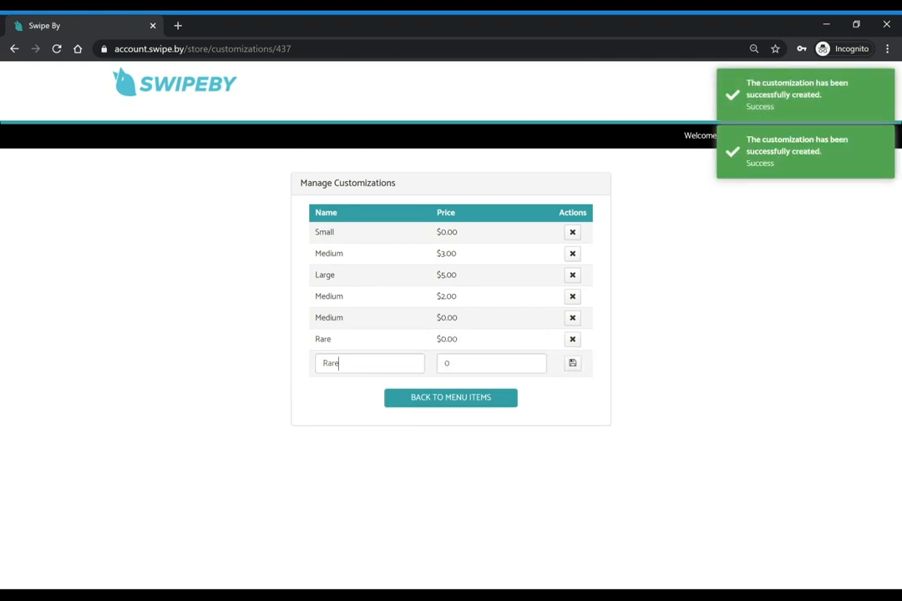
key(ctrl+a)
text(Well Done)
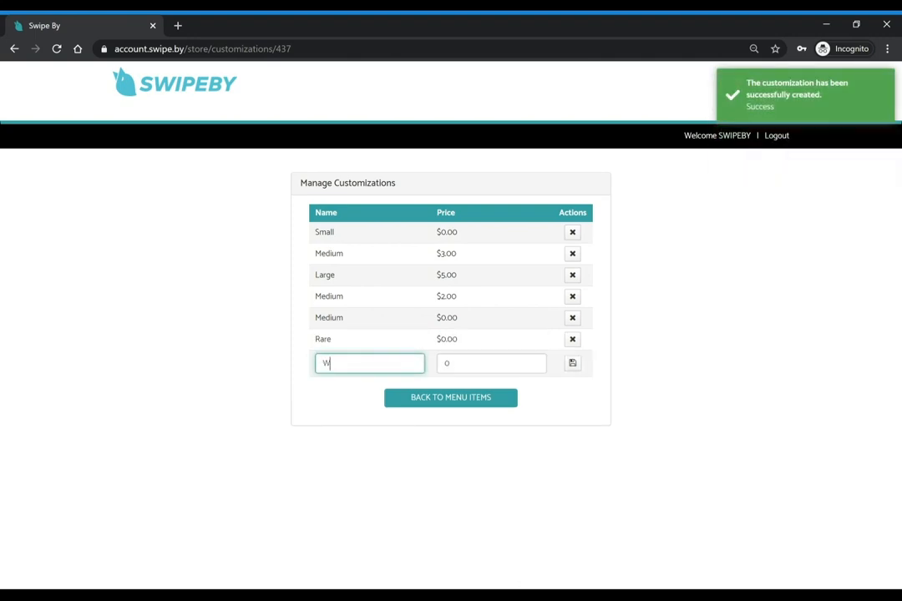
key(Tab)
text(0)
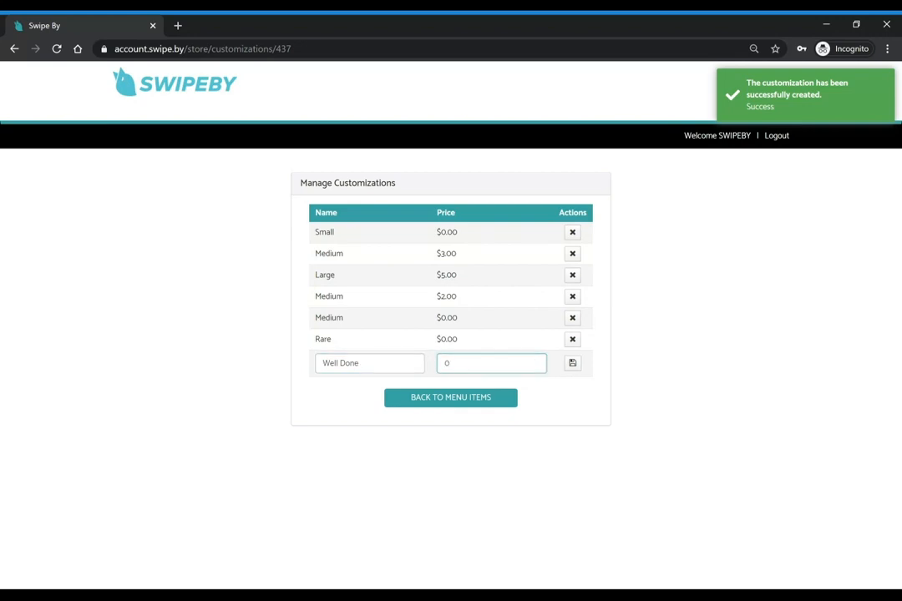
key(Return)
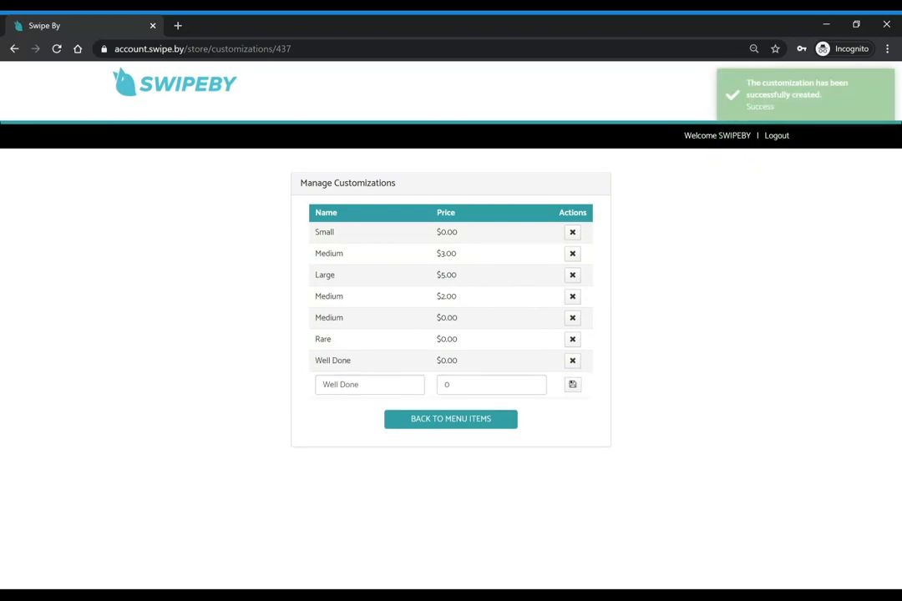
triple_click(358, 384)
text(Fries)
key(Tab)
key(Return)
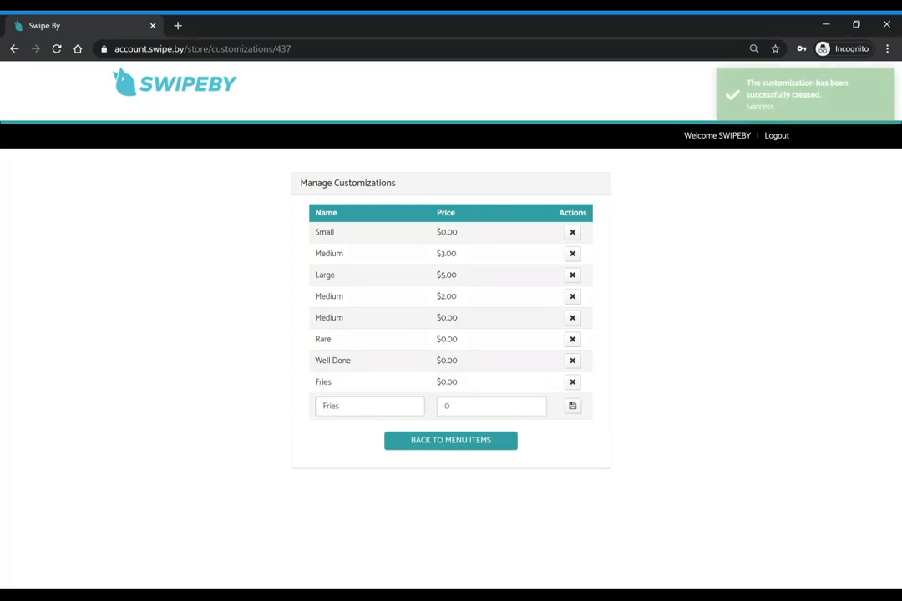
Add Mac and Cheese $2.00, Tomato $0.00 and Avocado $2.00 customizations
triple_click(359, 405)
text(Mac and C)
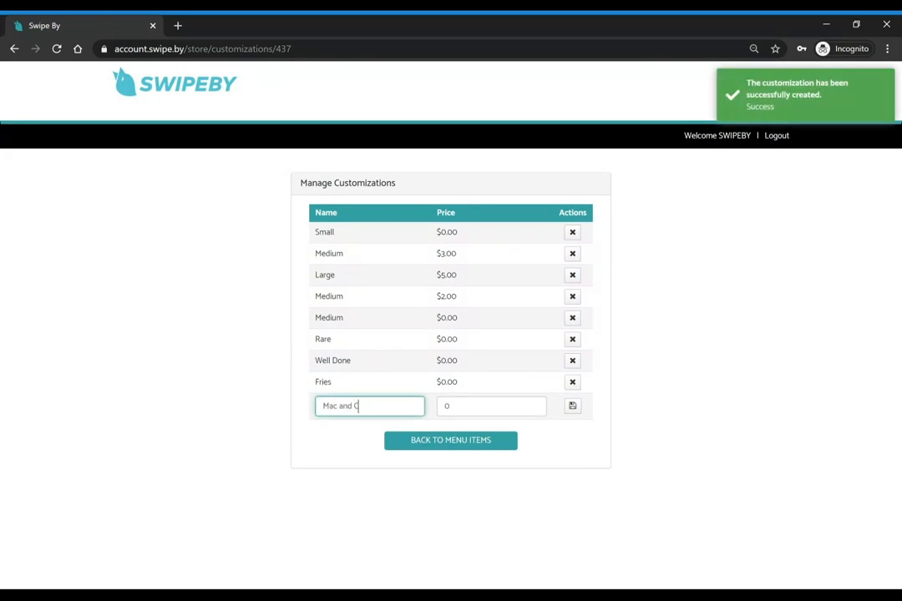
text(heese)
key(Tab)
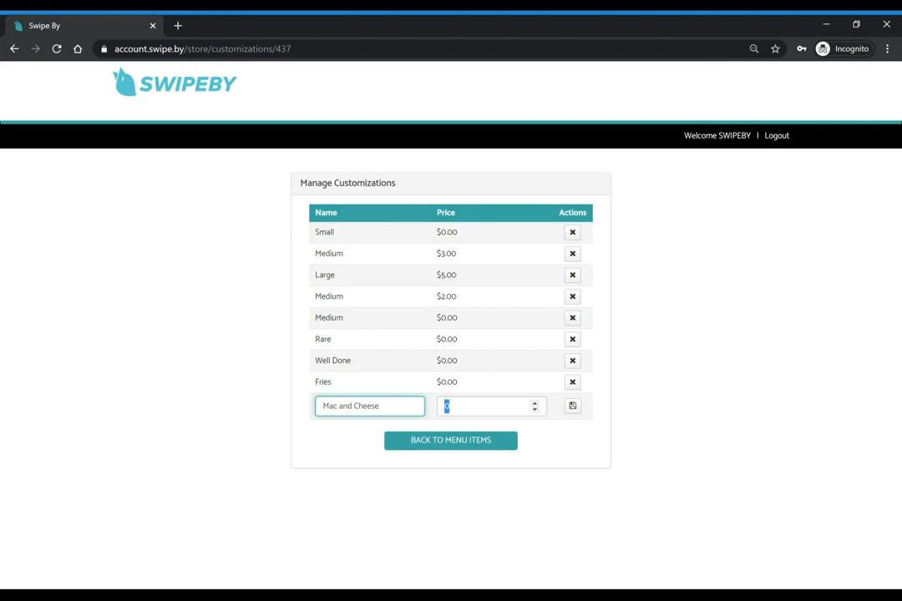
text(2)
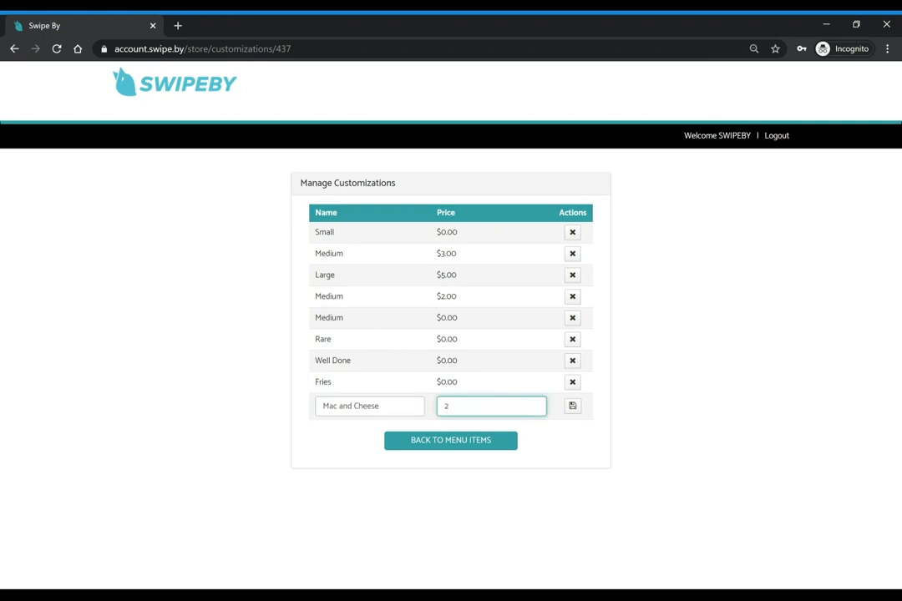
key(Return)
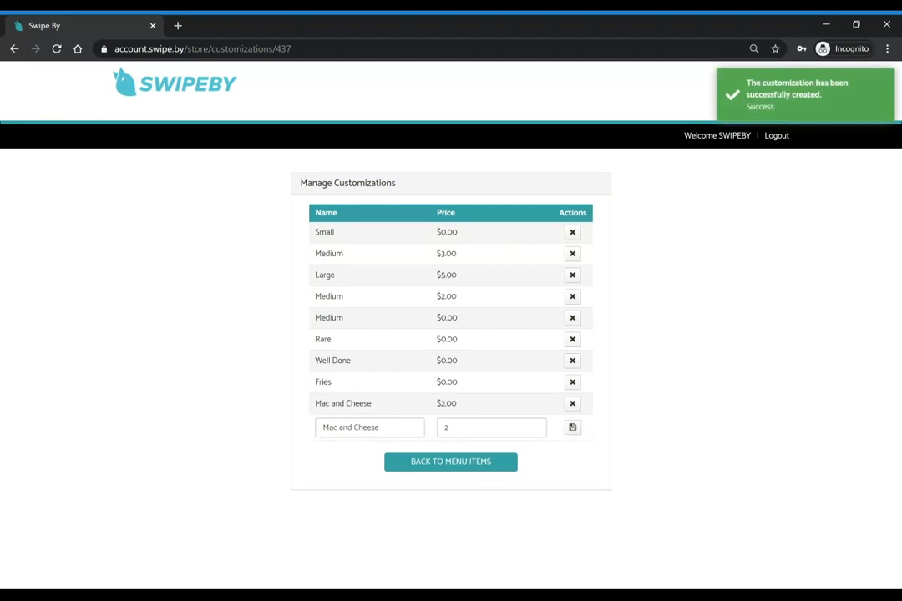
click(380, 428)
key(ctrl+a)
key(BackSpace)
text(Tomato)
key(Tab)
text(0)
key(Return)
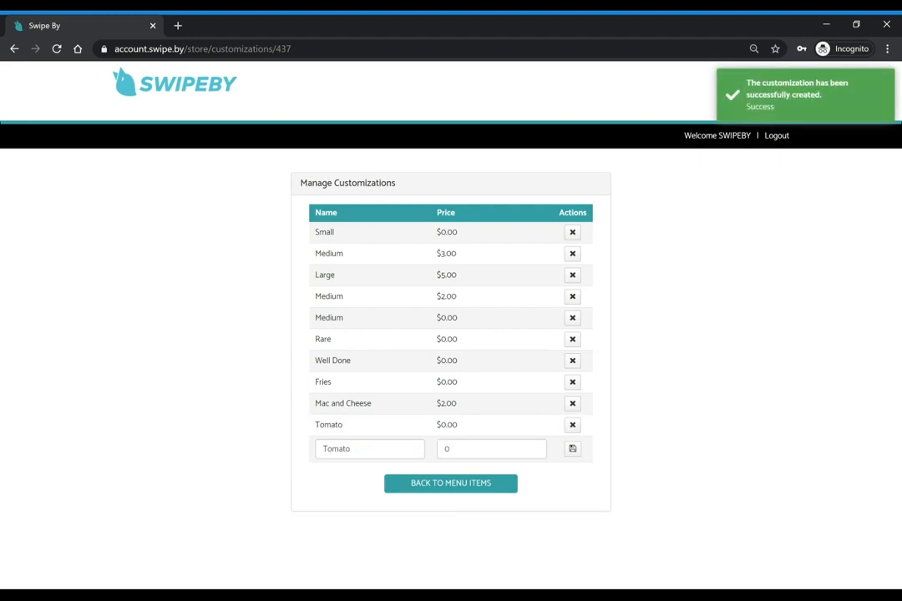
click(379, 449)
key(ctrl+a)
text(Ava)
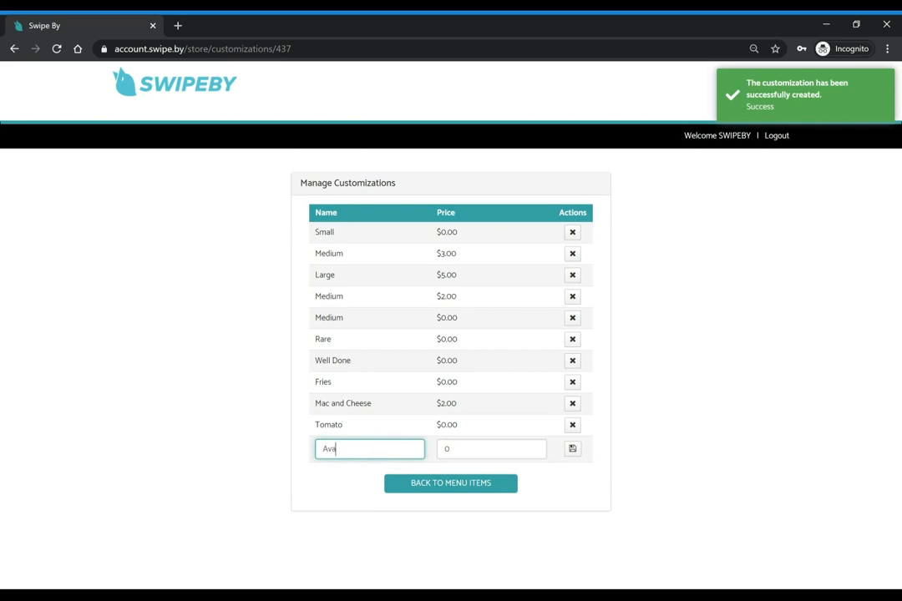
text(cado)
key(Tab)
text(2)
key(Return)
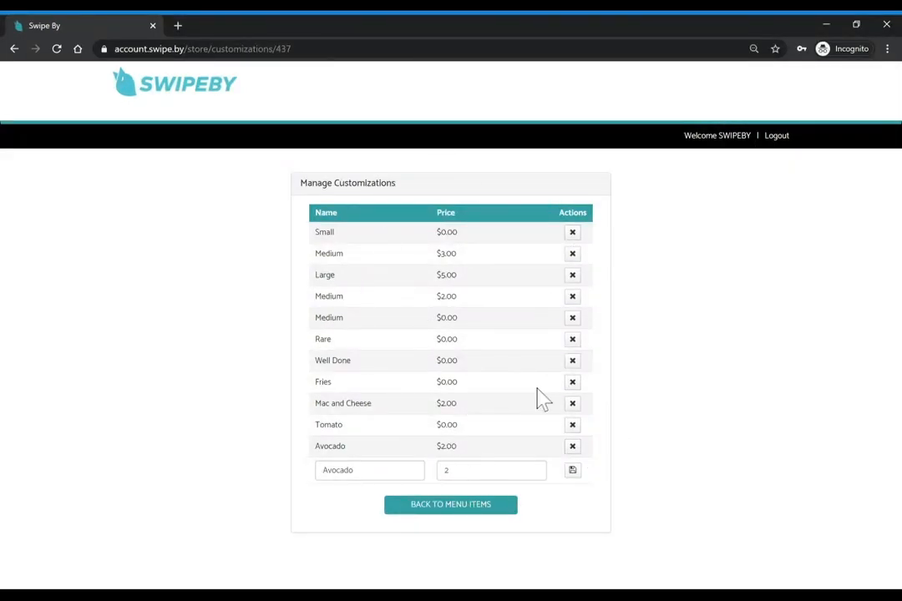
click(469, 507)
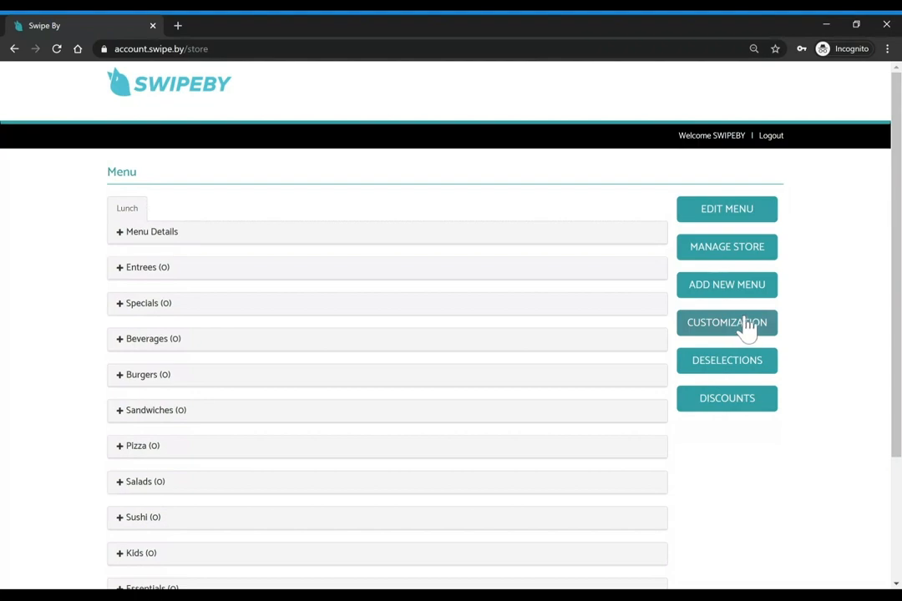
Add the deselections Cheese, Nuts and Onions
click(718, 366)
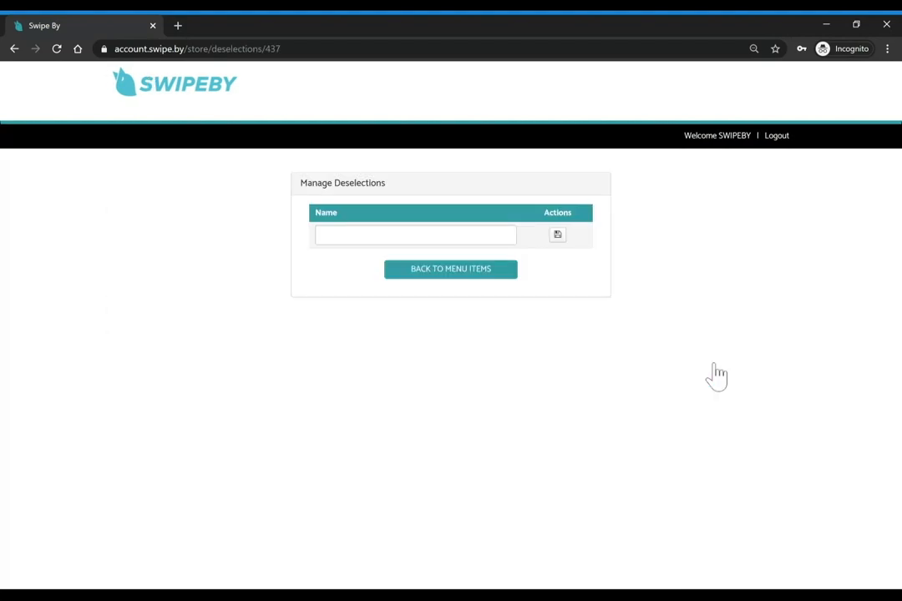
click(415, 235)
text(Cheese)
click(558, 235)
click(415, 256)
text(Nuts)
key(Return)
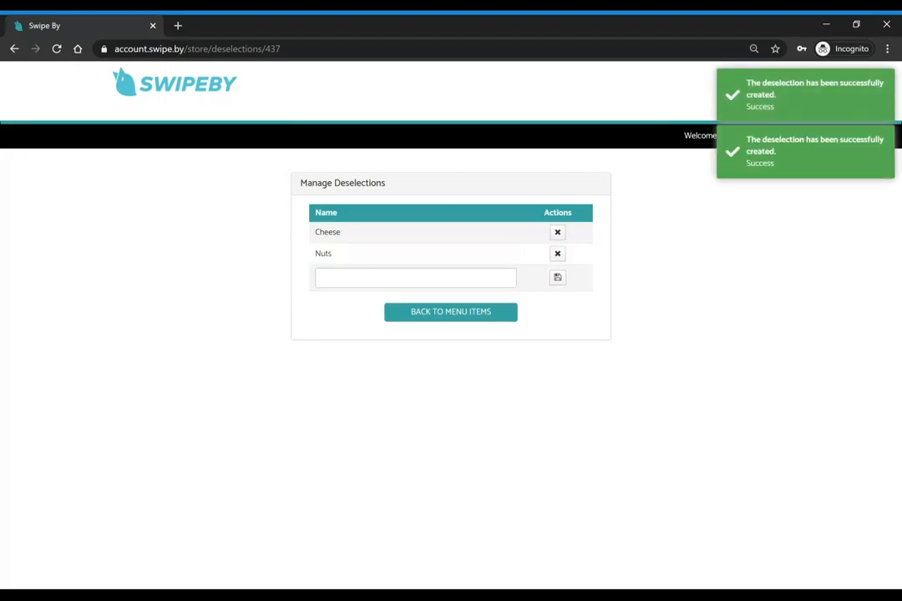
click(415, 278)
text(Onions)
click(558, 277)
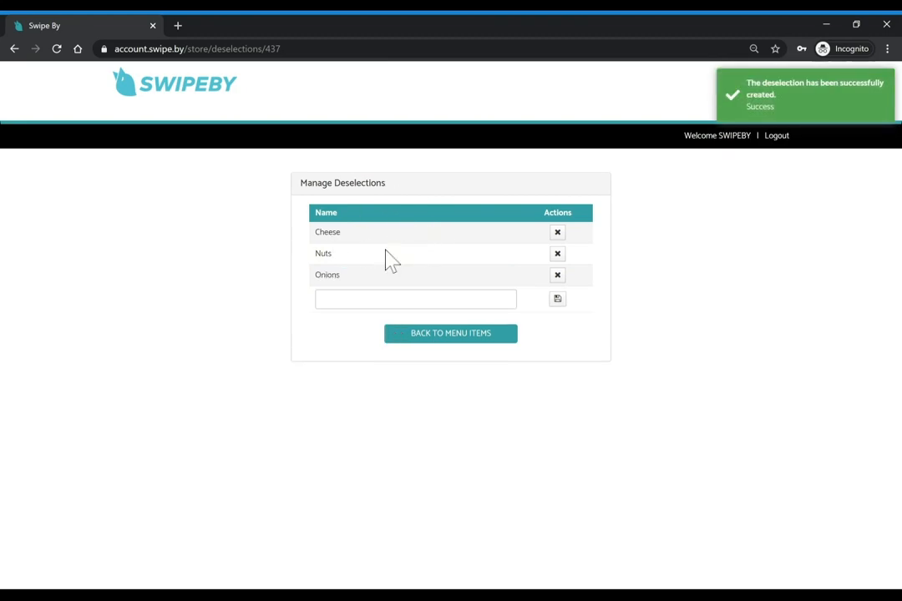
Switch the Lunch menu into edit mode and expand the Entrees and Specials sections
click(454, 337)
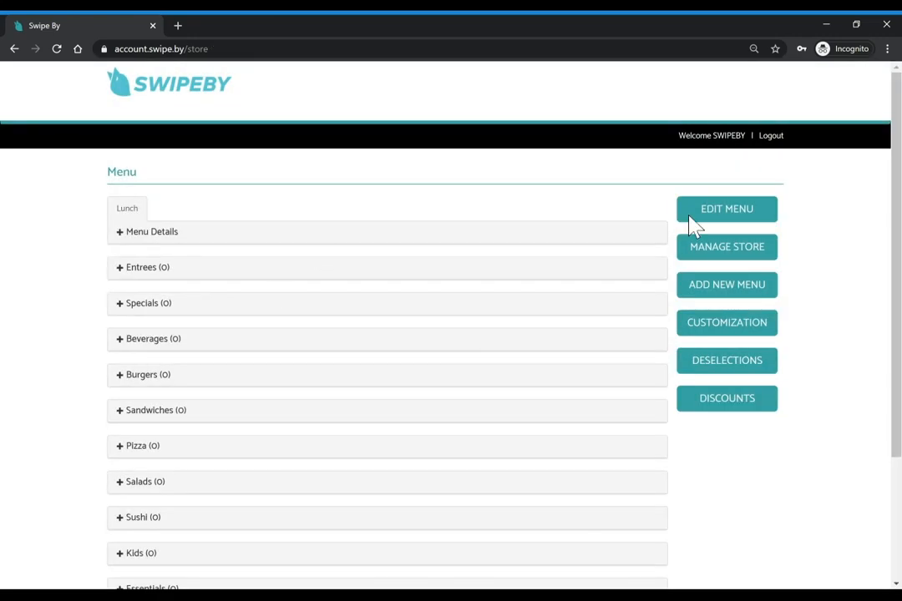
scroll(451, 328, down, 1)
scroll(721, 208, up, 1)
click(718, 216)
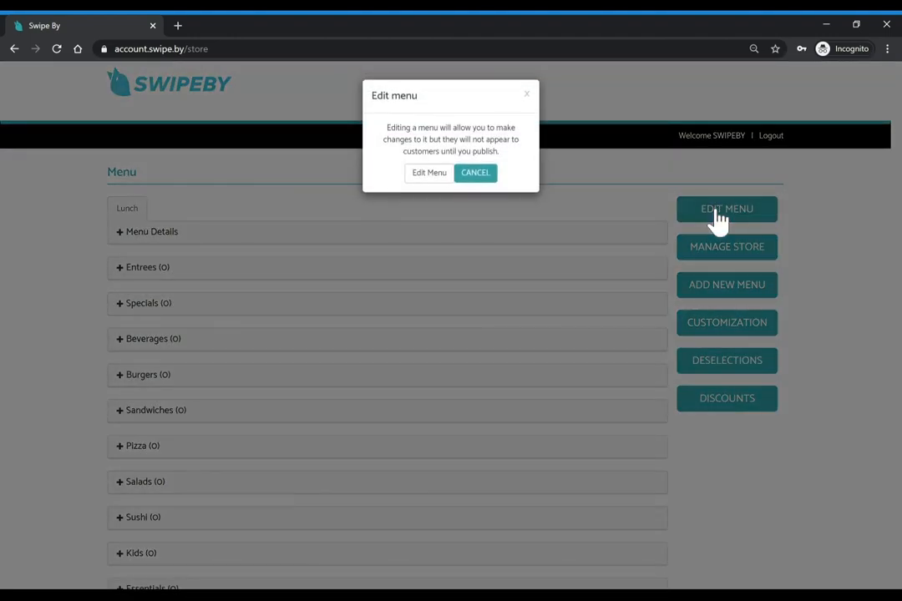
click(417, 173)
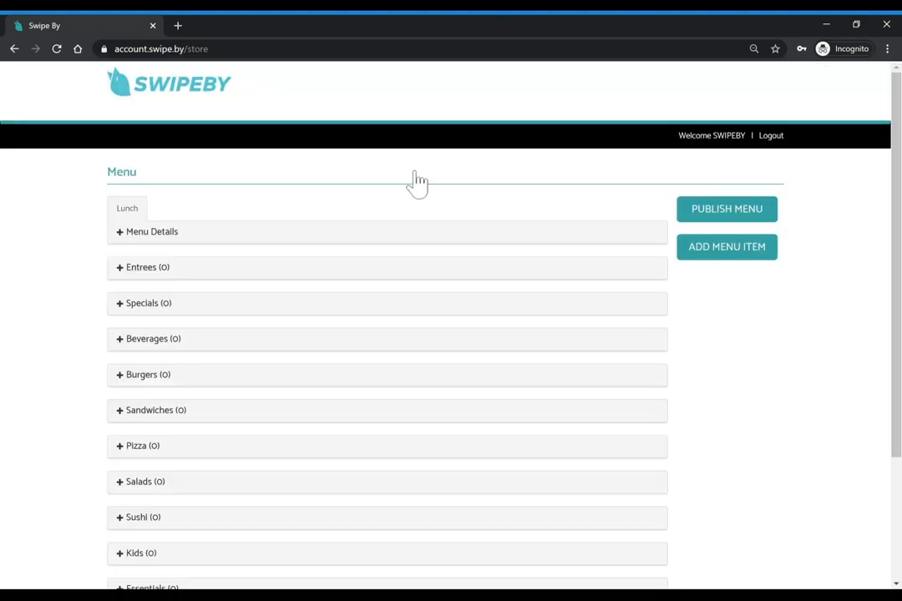
scroll(417, 181, down, 1)
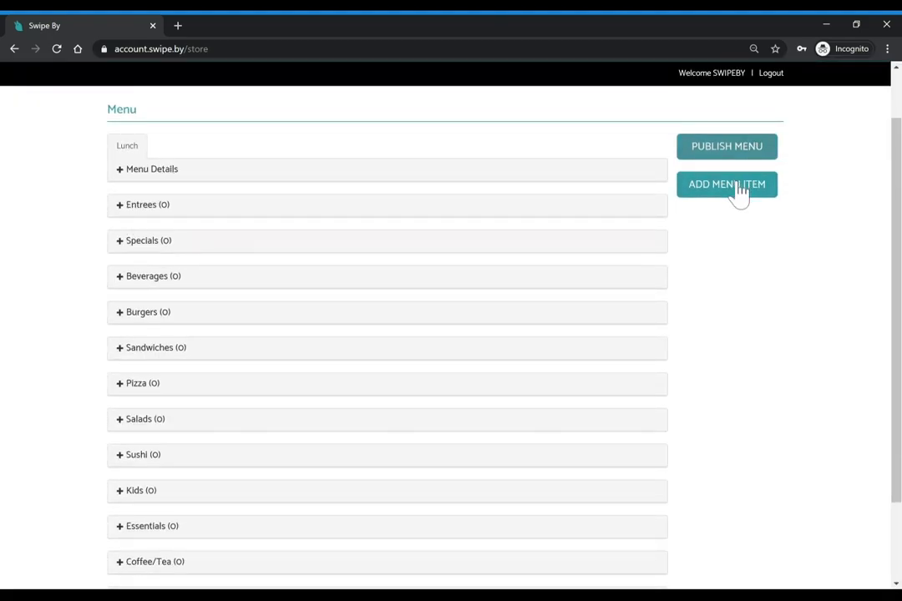
click(125, 211)
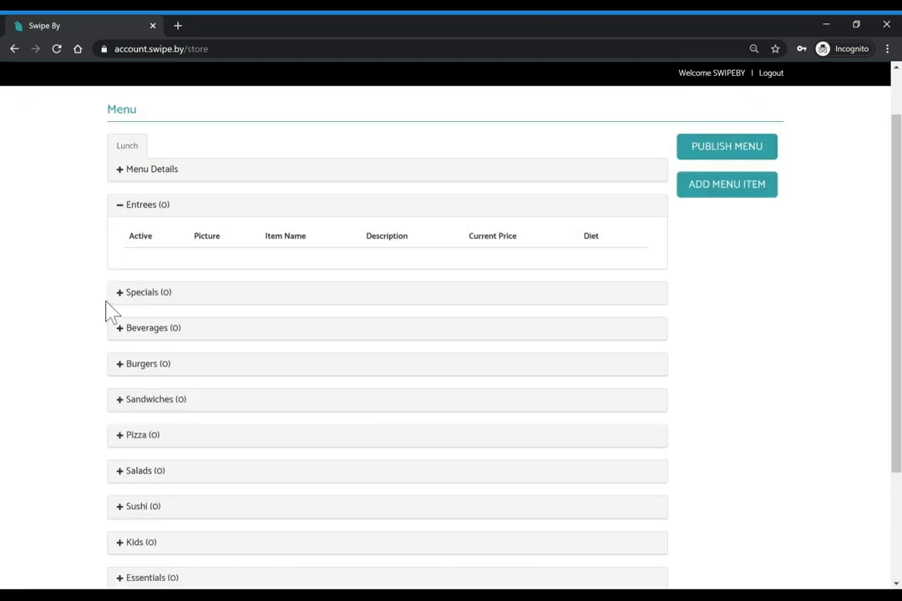
click(120, 298)
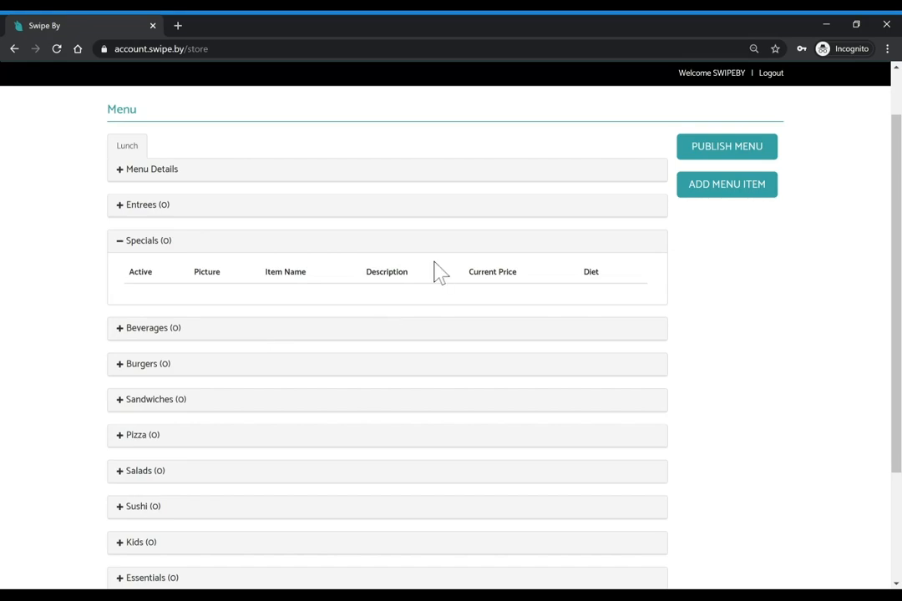
scroll(440, 271, up, 1)
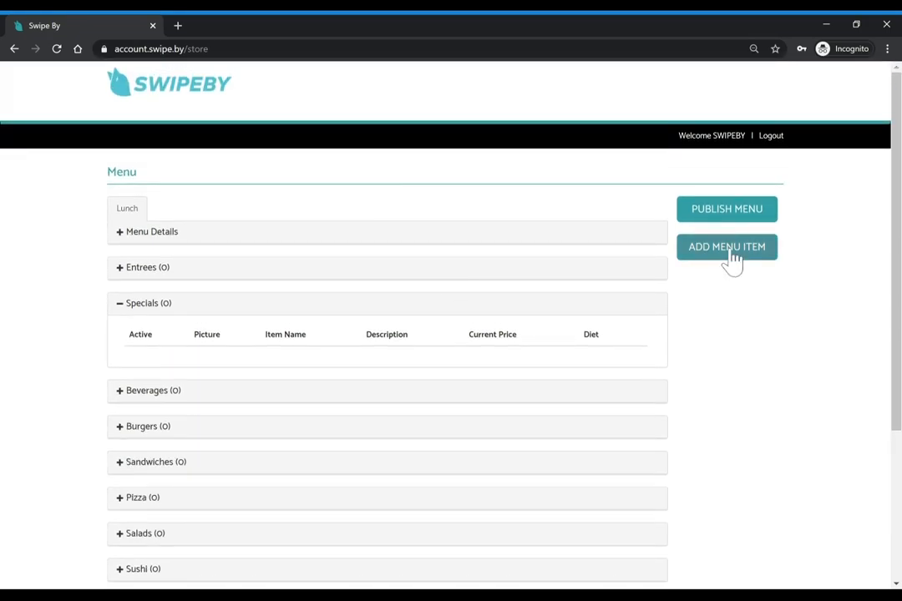
Start a new menu item in the Entrees category, marked Gluten Free and Dairy Free
click(732, 260)
scroll(393, 374, down, 4)
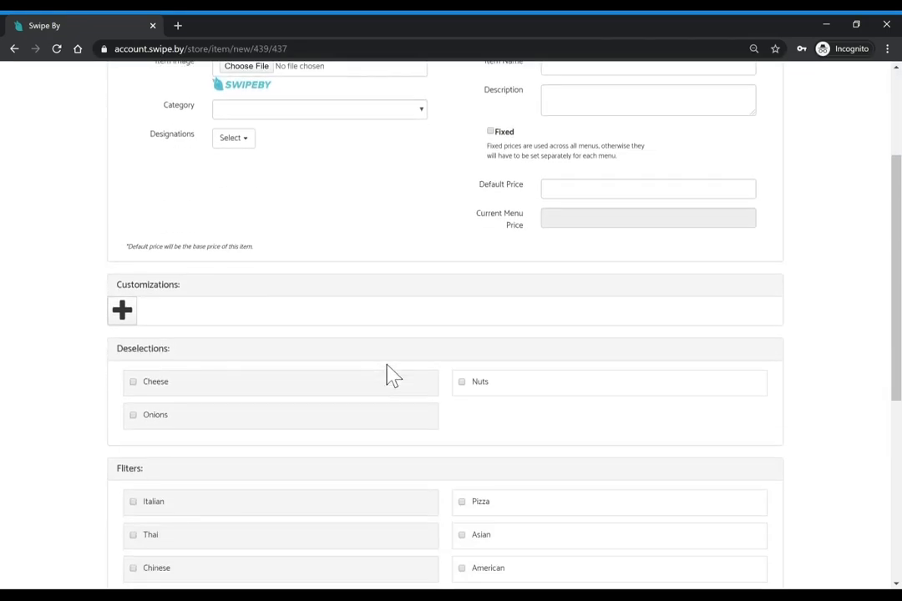
scroll(393, 374, up, 4)
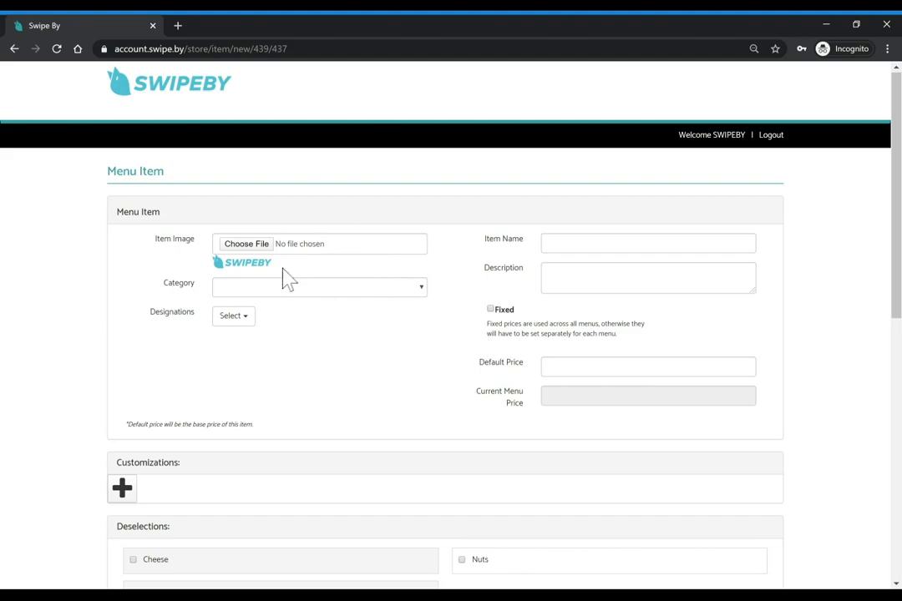
click(261, 293)
click(263, 307)
click(234, 319)
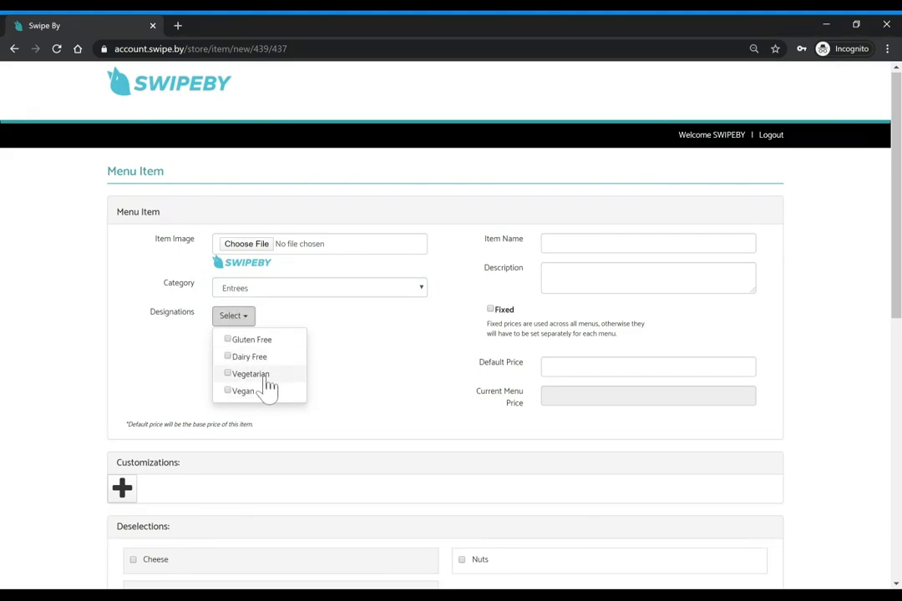
click(279, 342)
click(261, 358)
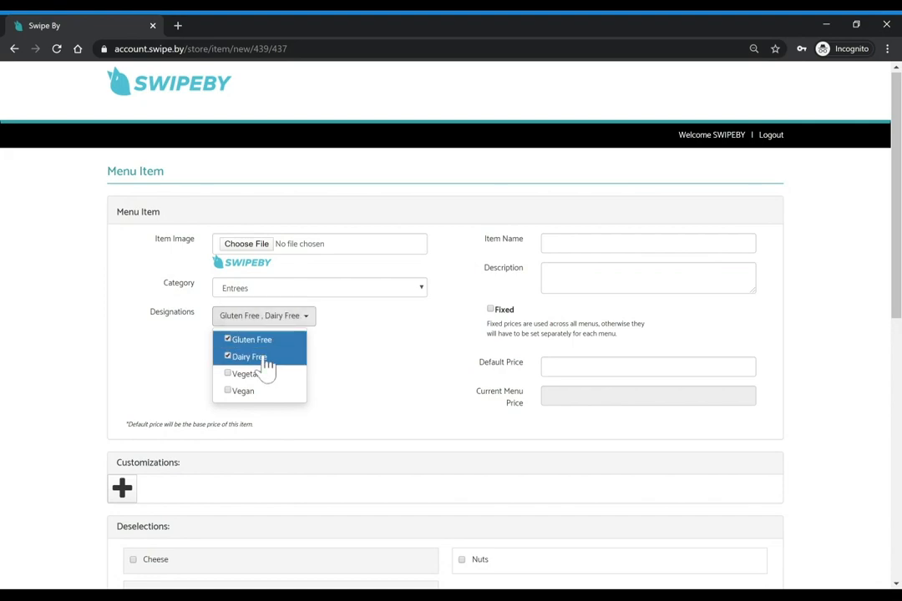
click(409, 349)
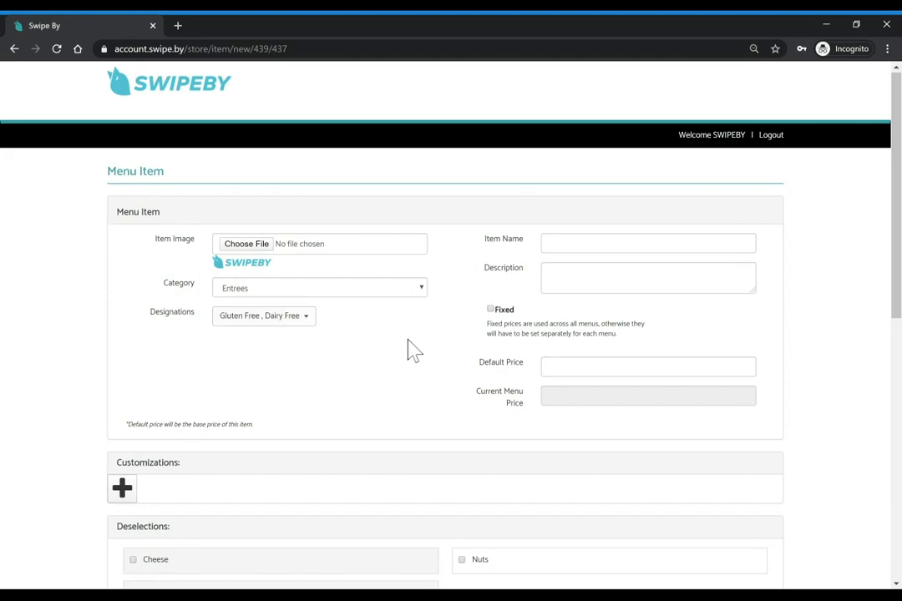
Name the item 'Burger' with description 'Our world famous burger. Come with a side.'
text(Burger)
click(482, 283)
click(576, 277)
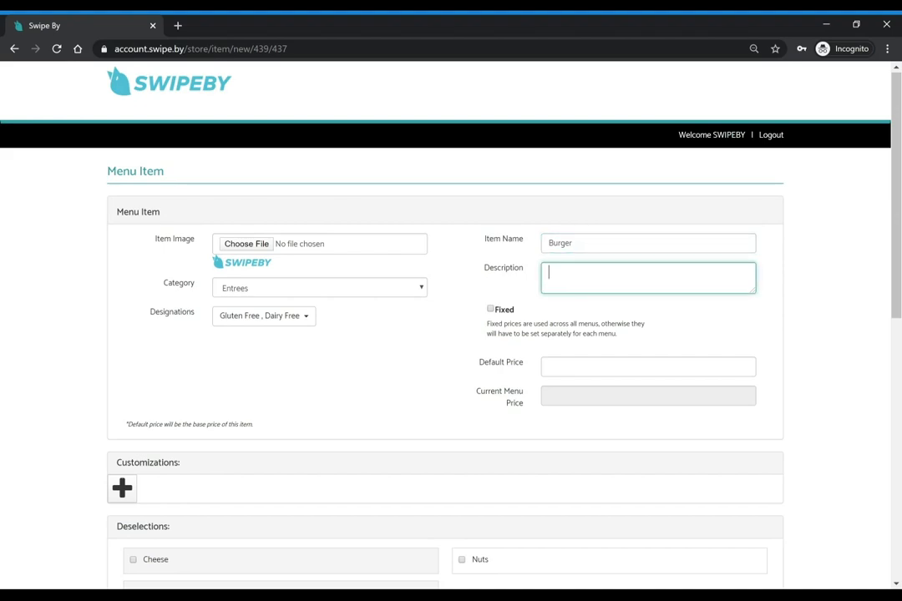
text(Our world famouse burger)
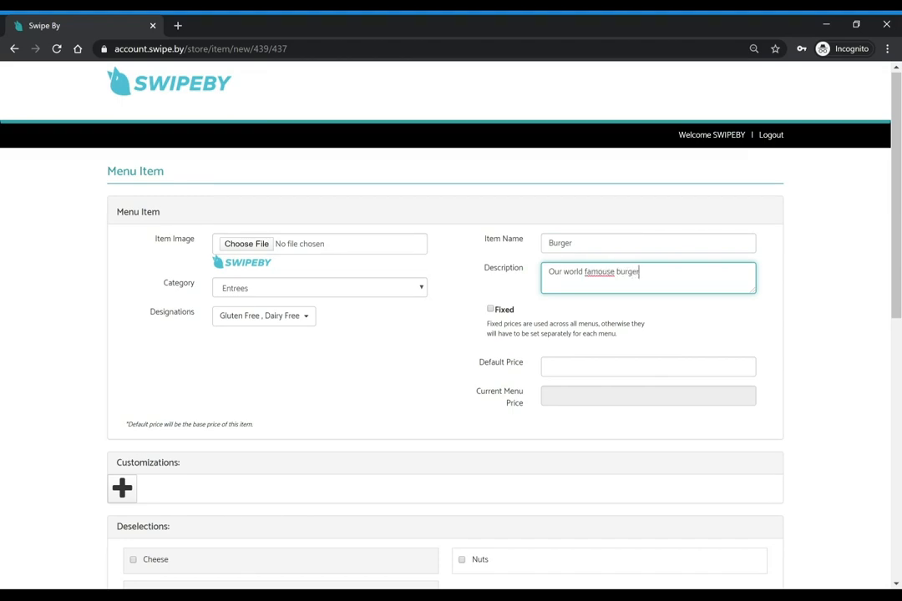
double_click(589, 273)
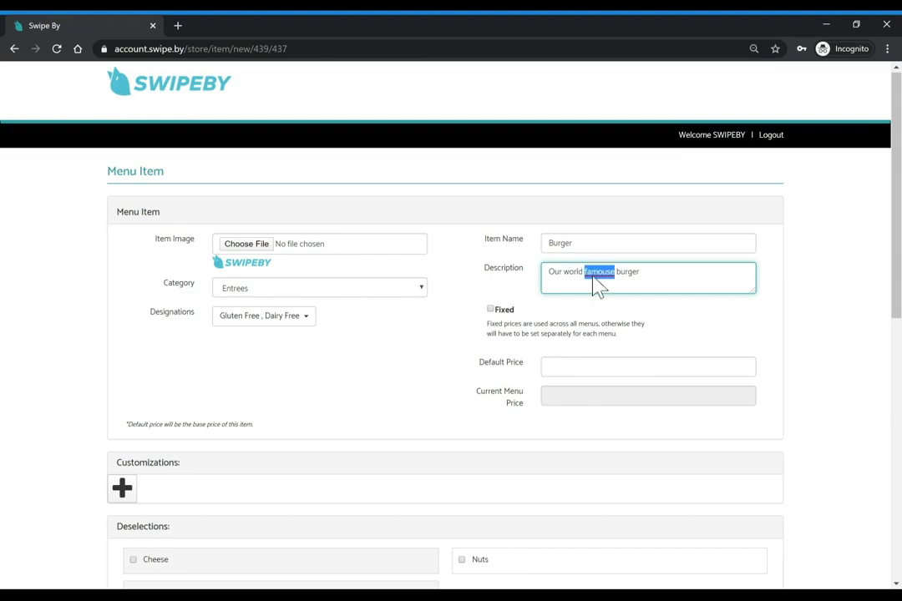
text(famous burger)
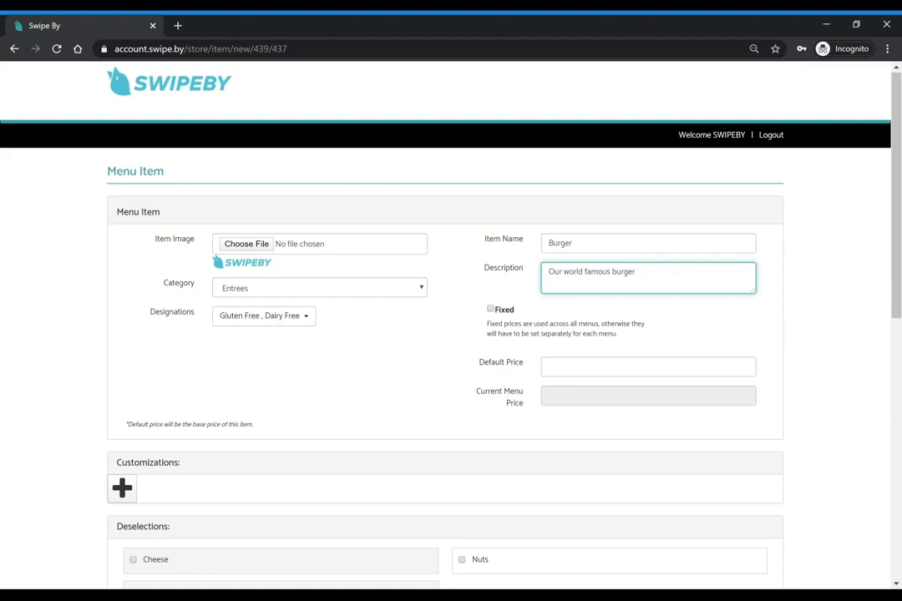
text(. Come with a side.)
Give the Burger a default price of 10, fixed across all menus
click(627, 366)
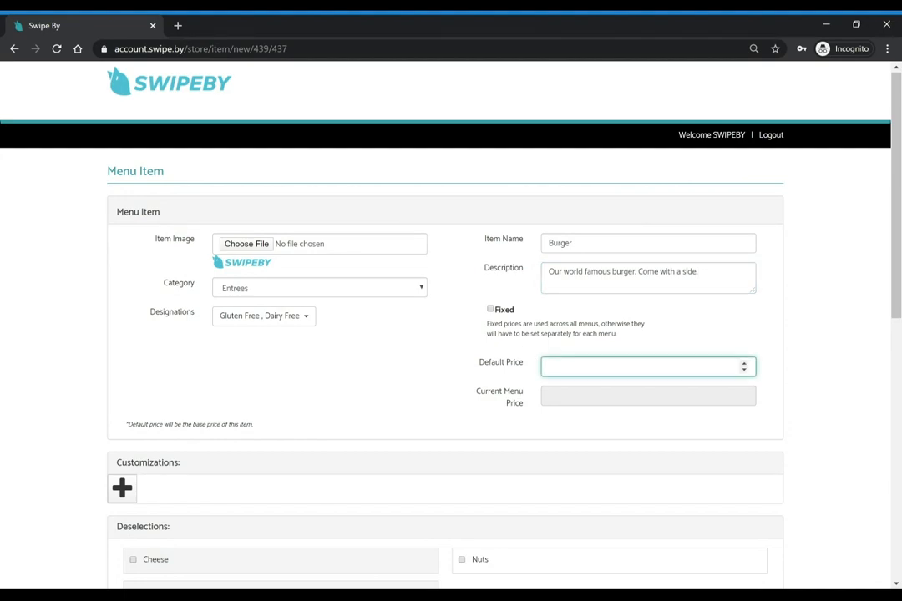
text(10)
click(462, 400)
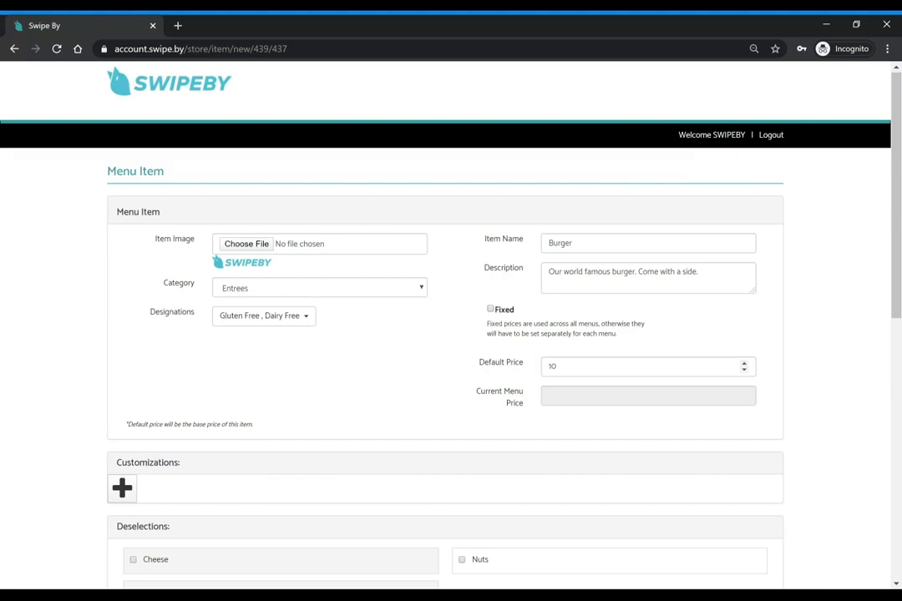
click(491, 310)
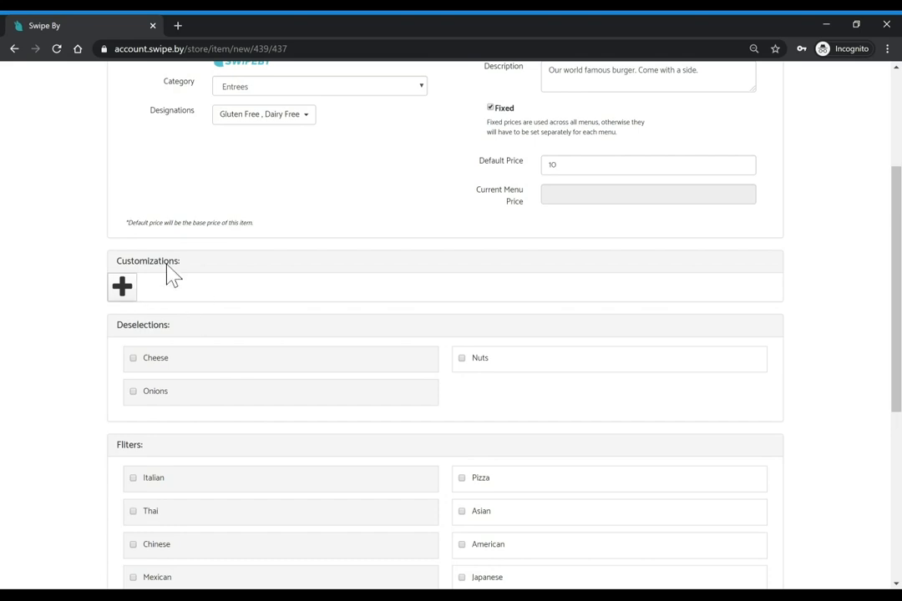
Add a Temperature customization group, min 1 and max 1, offering Medium and Well Done
click(123, 289)
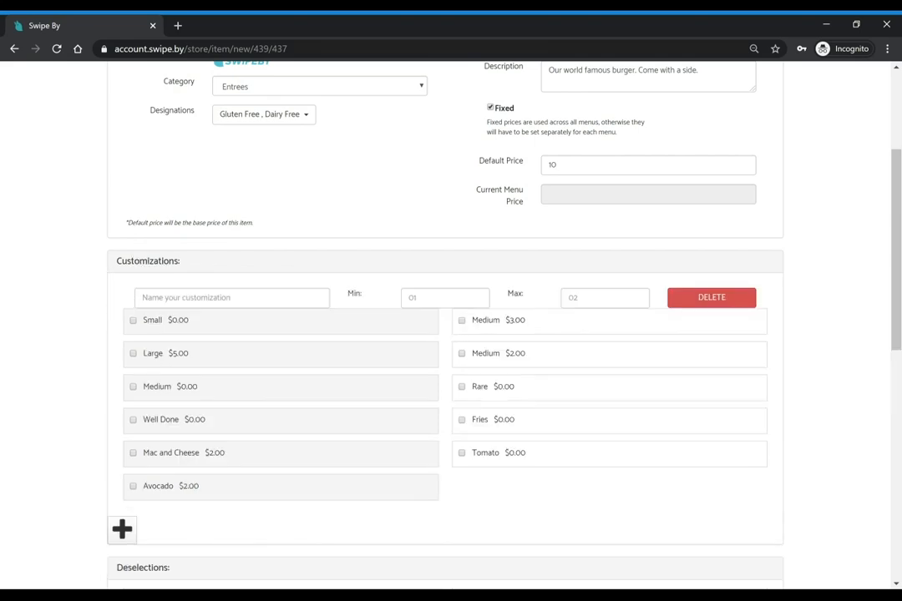
click(142, 298)
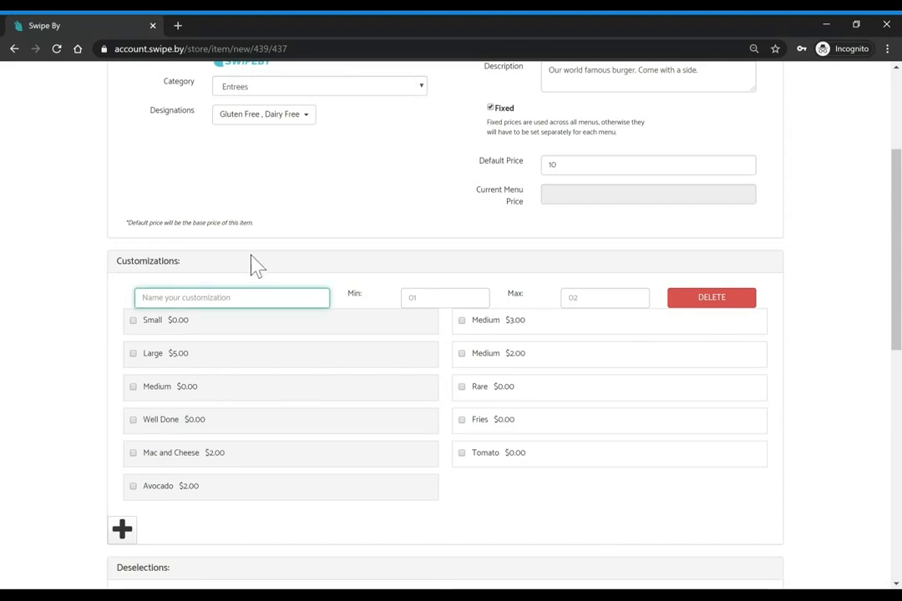
text(Temperature)
click(434, 298)
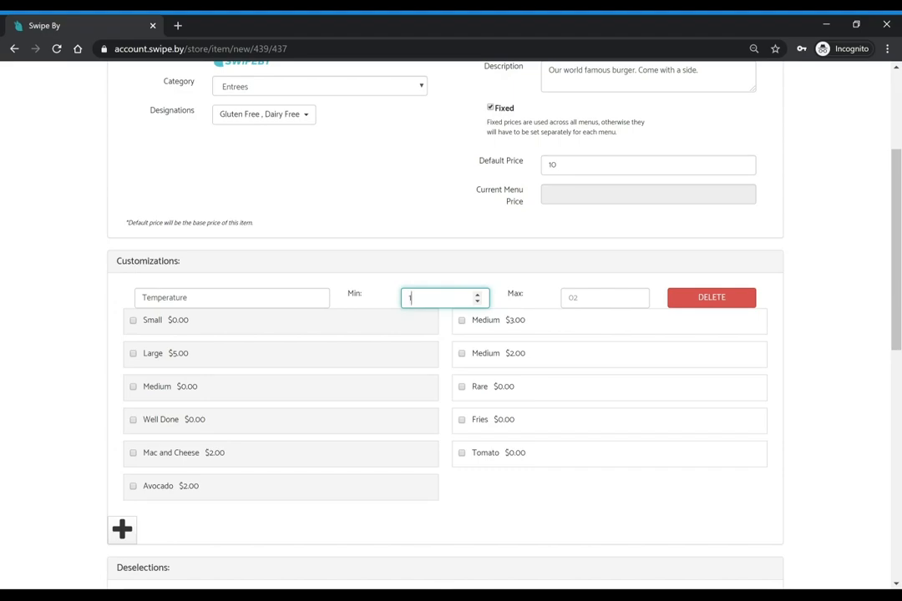
click(585, 298)
text(1)
click(397, 352)
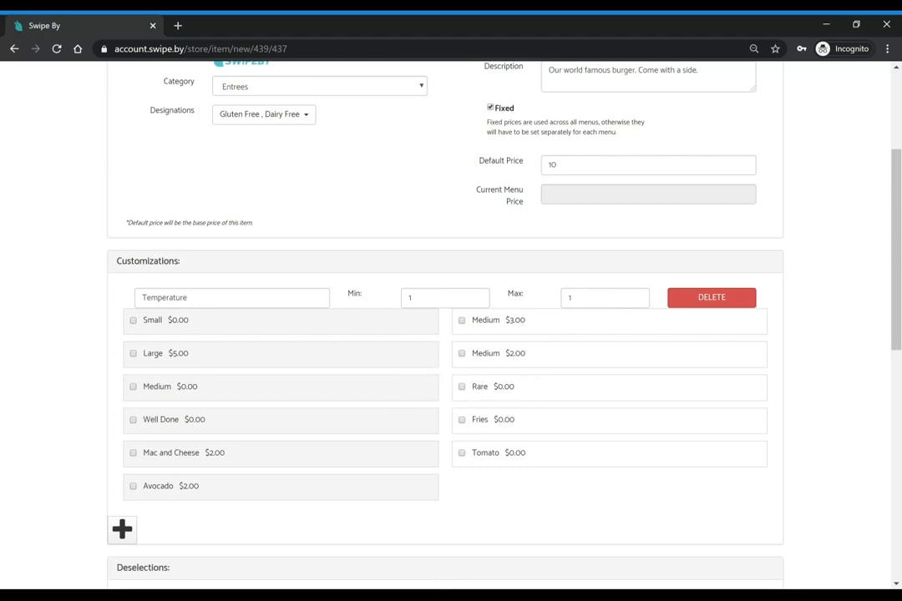
click(133, 388)
click(133, 420)
Add Rare as a third Temperature option
click(462, 387)
scroll(445, 334, down, 1)
scroll(445, 335, down, 3)
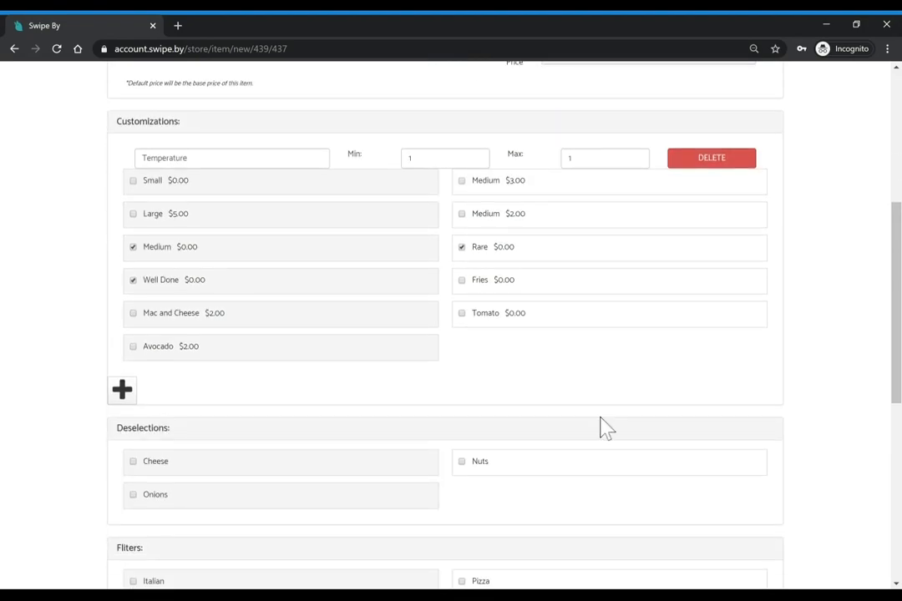
Add a second customization group 'Choose Size' with min 1 and max 1
click(123, 391)
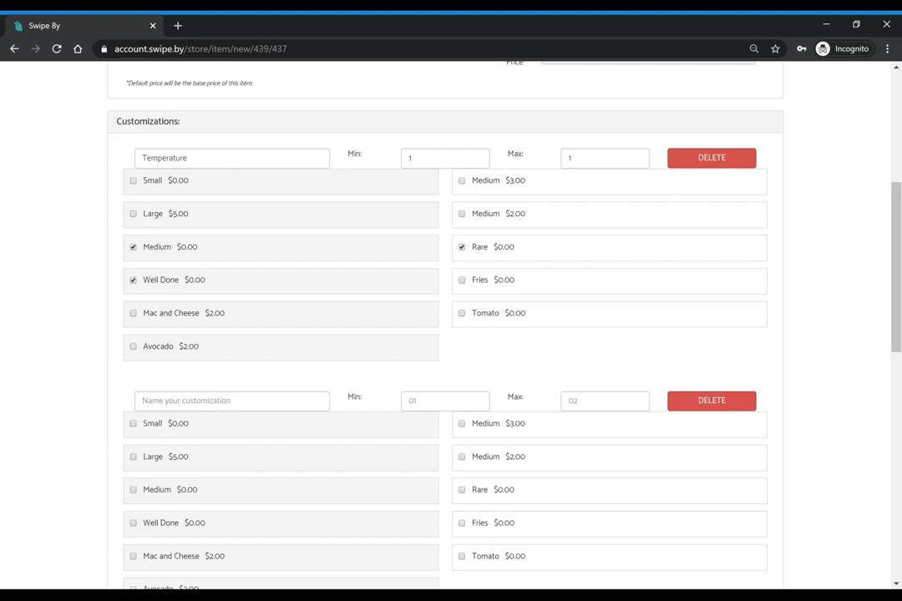
text(Choose Size)
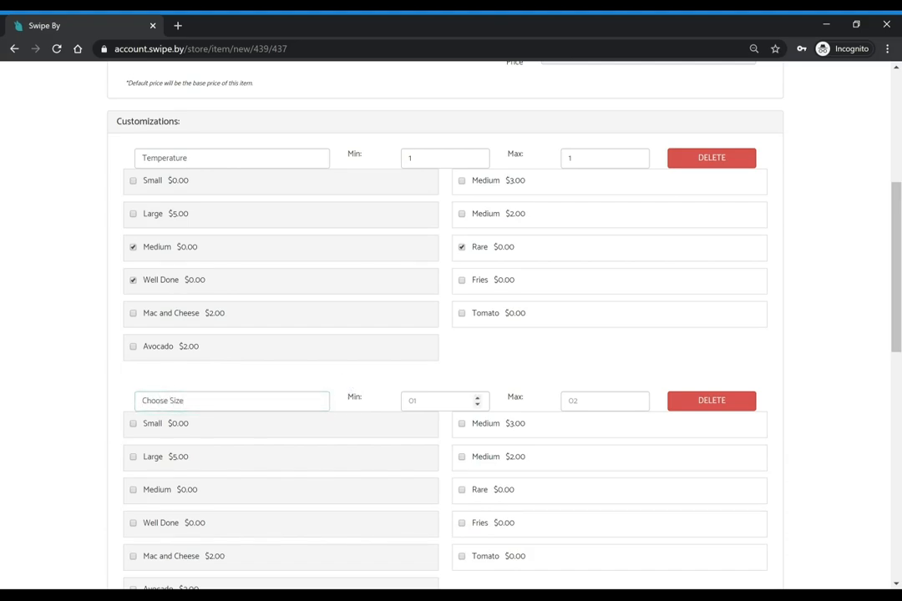
click(438, 401)
text(1)
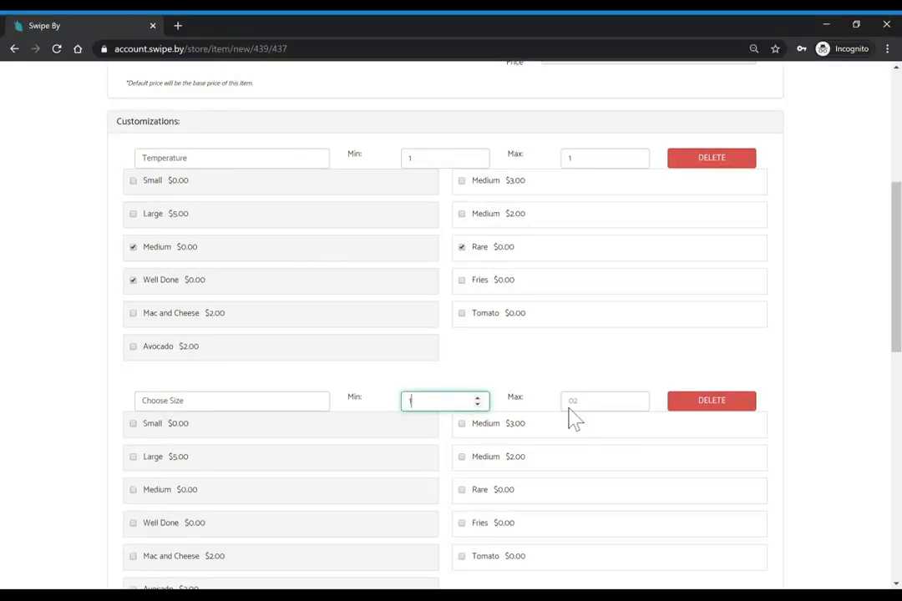
click(603, 401)
text(1)
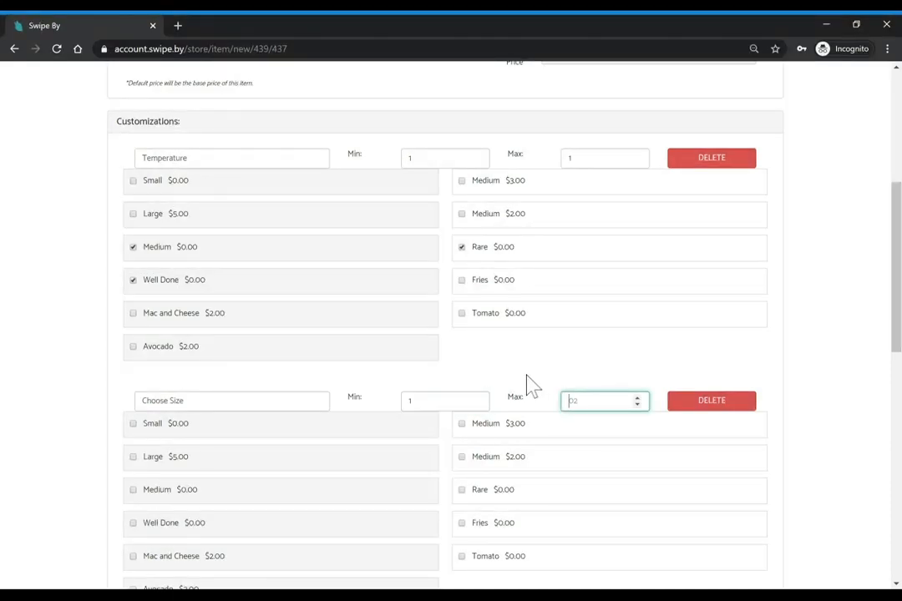
Offer Small, Medium $3.00 and Large $5.00 as the size choices
scroll(529, 385, down, 3)
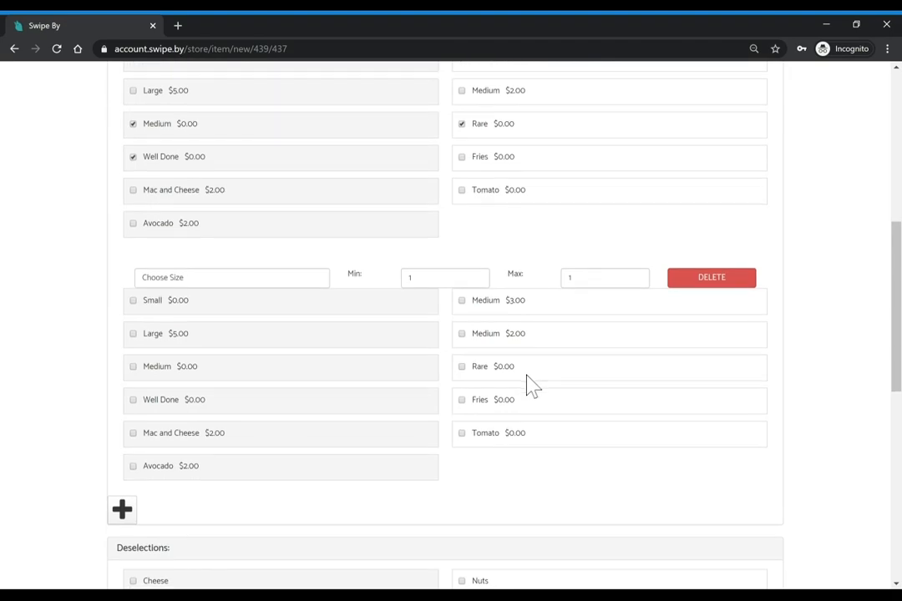
click(132, 300)
click(461, 301)
click(132, 334)
scroll(186, 346, up, 2)
scroll(177, 415, up, 2)
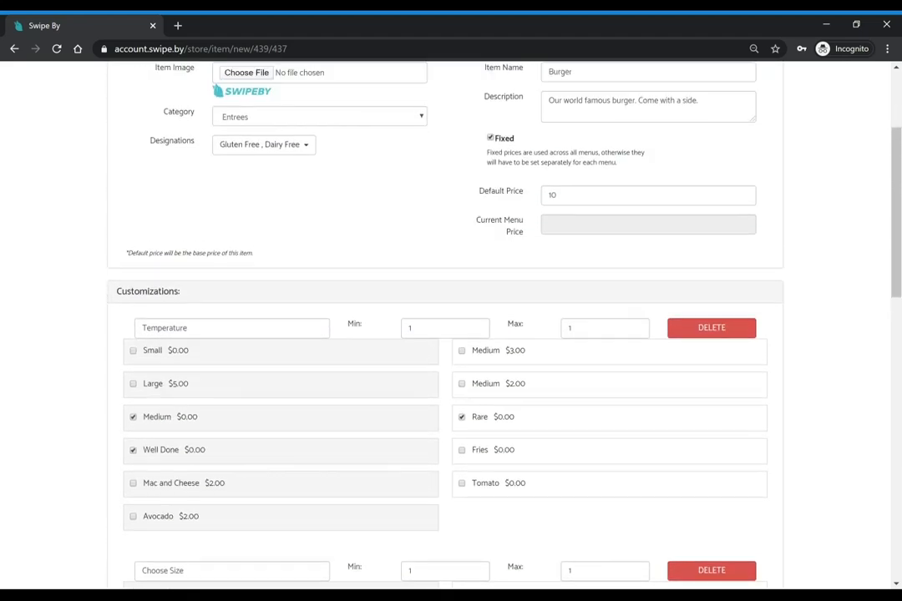
scroll(177, 415, down, 3)
scroll(501, 215, up, 4)
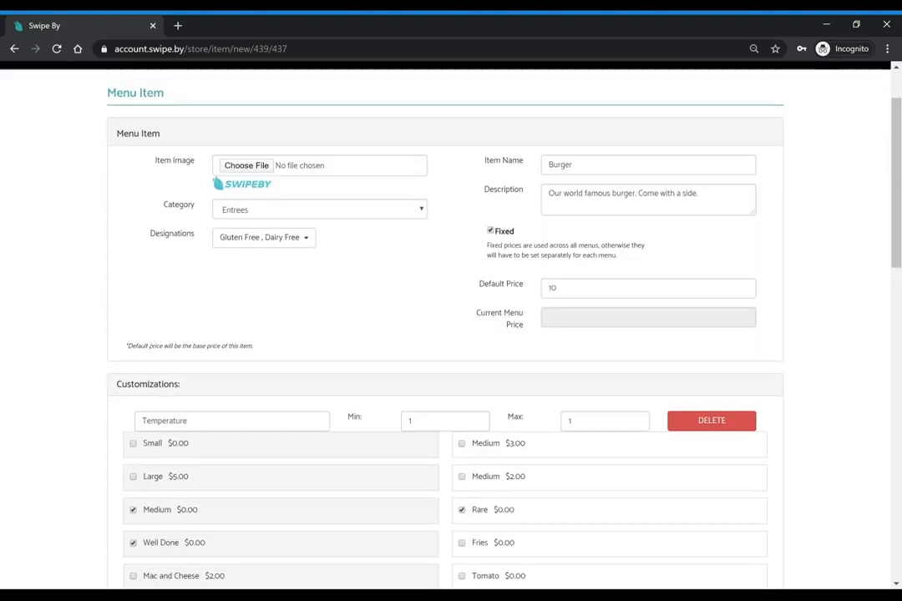
scroll(476, 230, down, 1)
scroll(181, 316, down, 4)
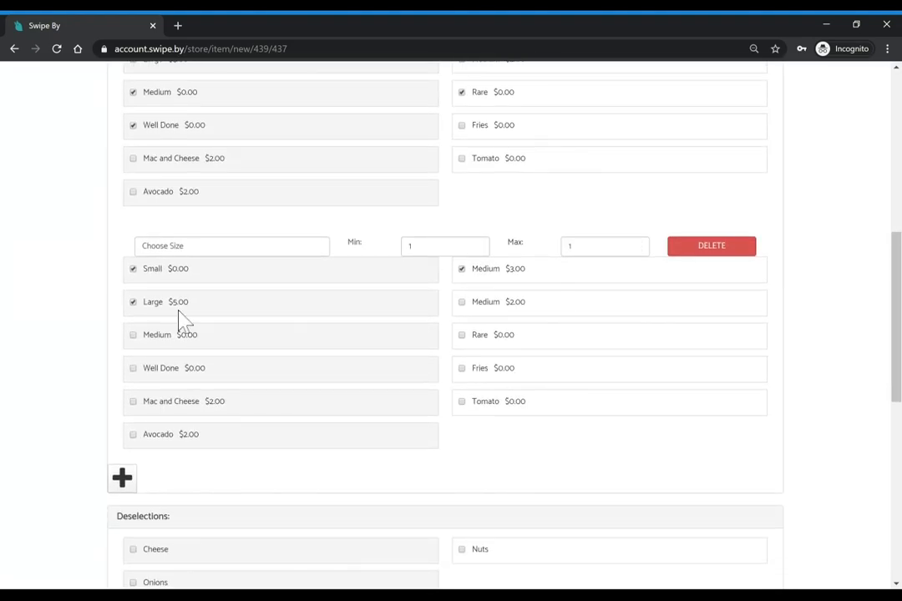
scroll(181, 316, up, 4)
scroll(483, 238, down, 4)
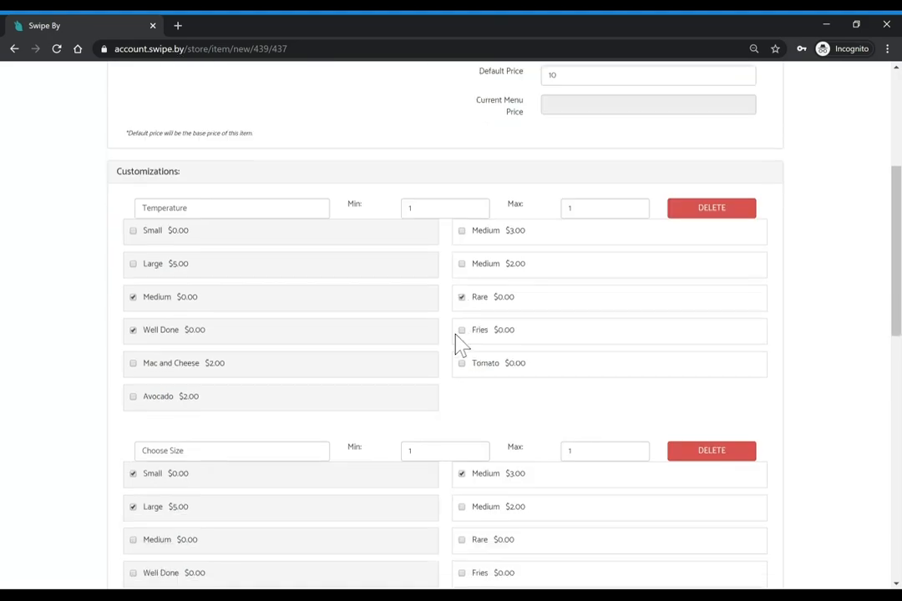
scroll(461, 344, down, 1)
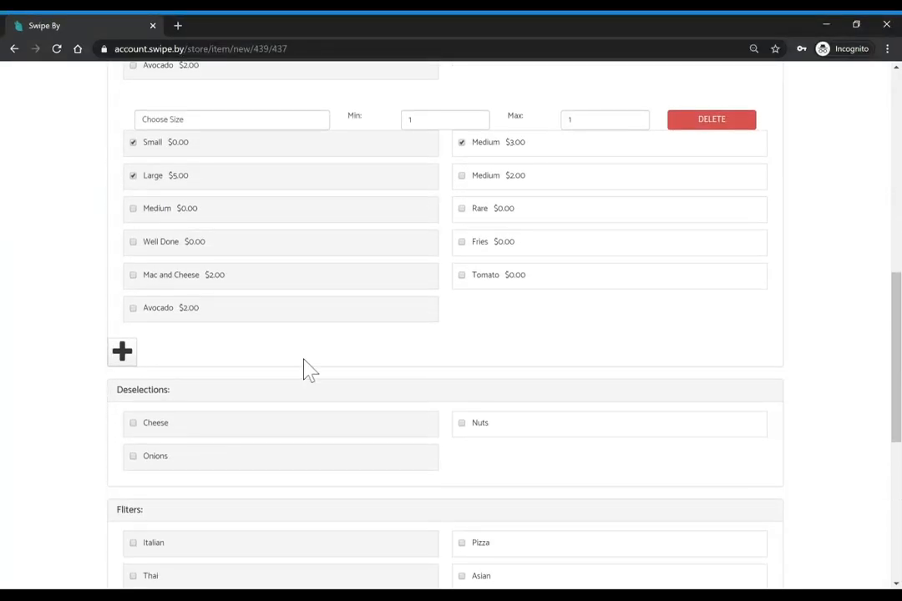
Add a third group 'Choose your side', min 0 and max 1, with Fries and Mac and Cheese
click(123, 351)
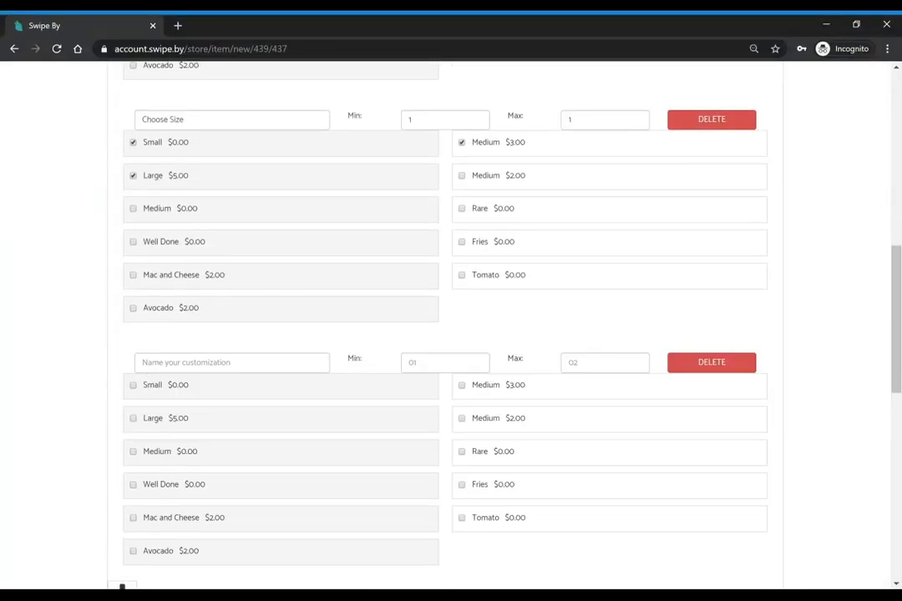
text(Choose your side)
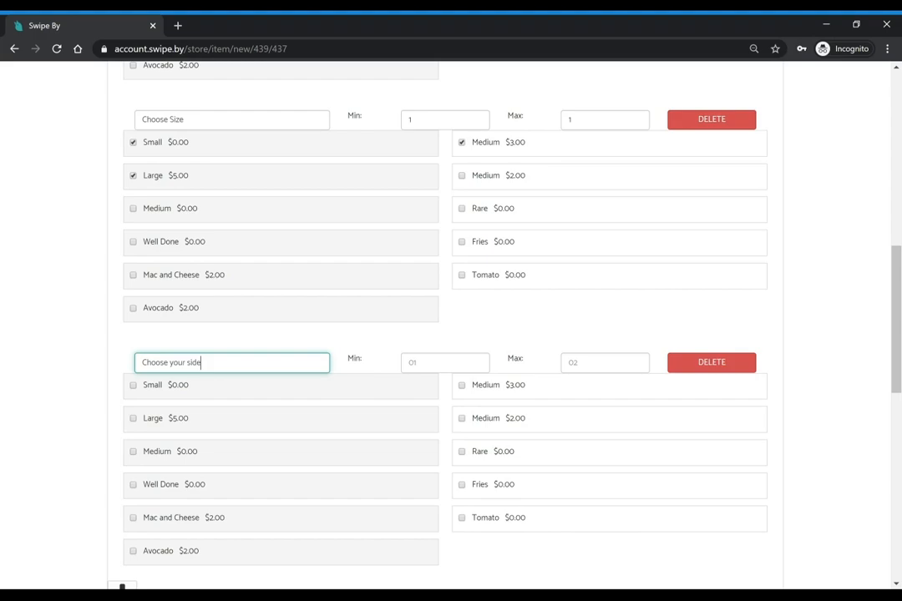
click(414, 363)
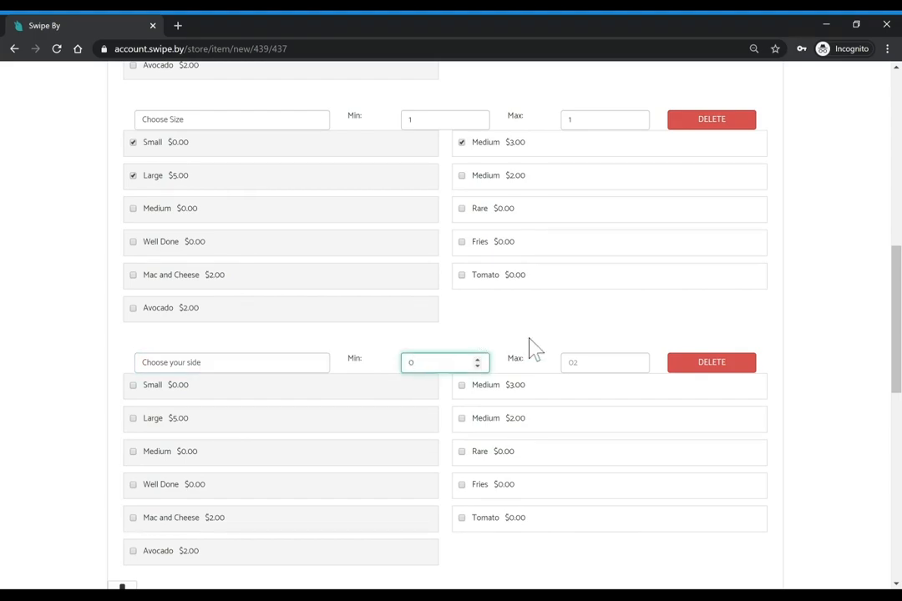
click(573, 362)
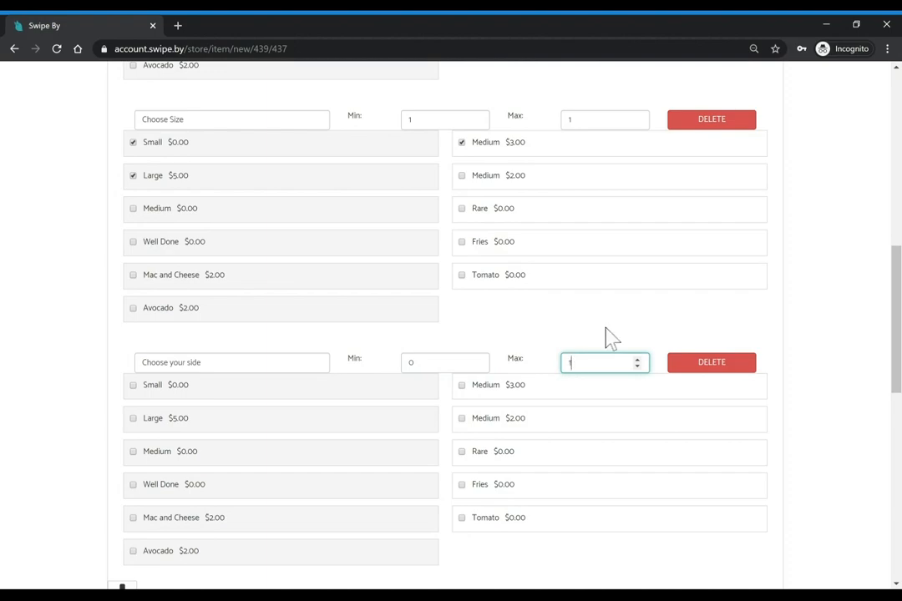
key(BackSpace)
click(490, 320)
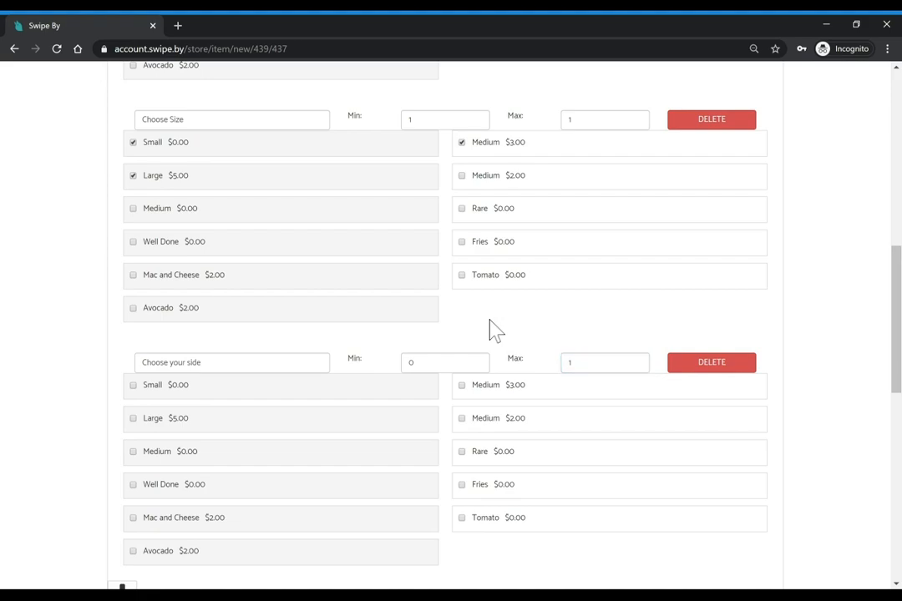
scroll(468, 359, down, 3)
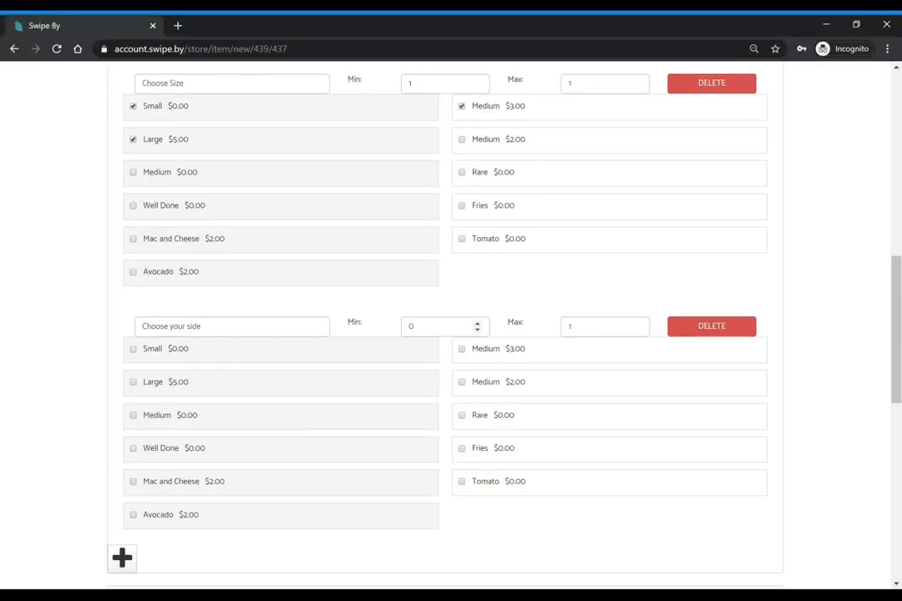
click(462, 350)
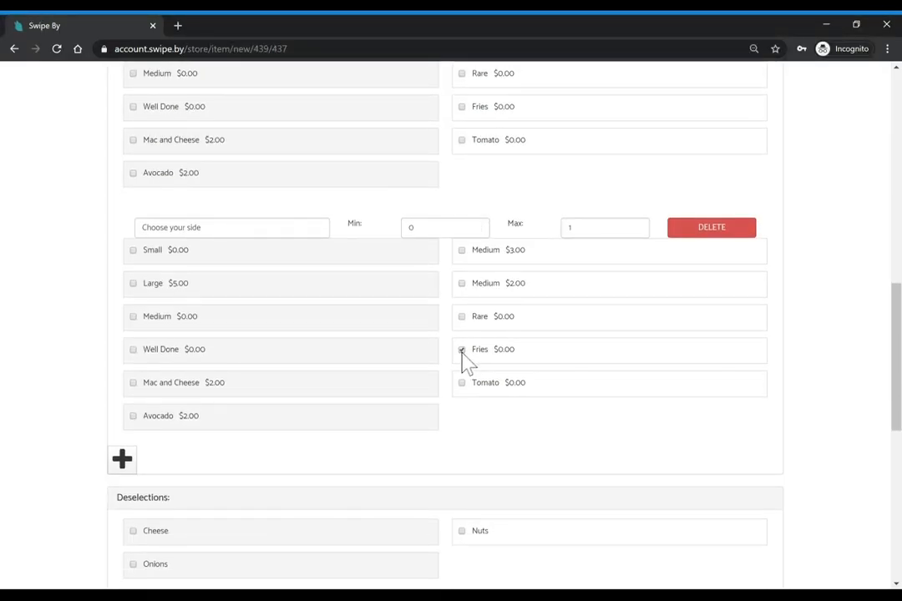
click(134, 383)
scroll(416, 372, down, 1)
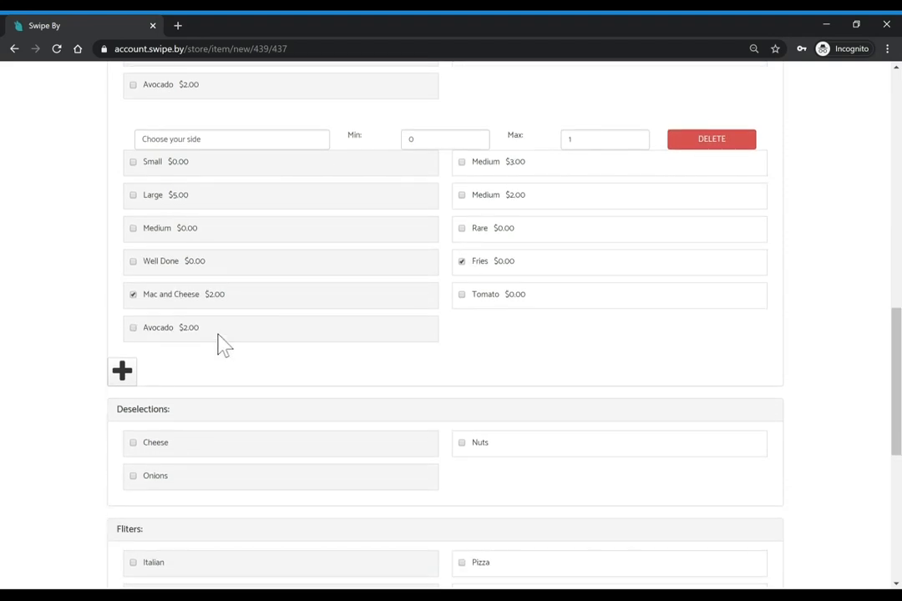
Add a fourth group 'Any add ons', min 0 and max 2, offering Tomato and Avocado $2.00
click(122, 370)
click(207, 381)
text(Any add ons)
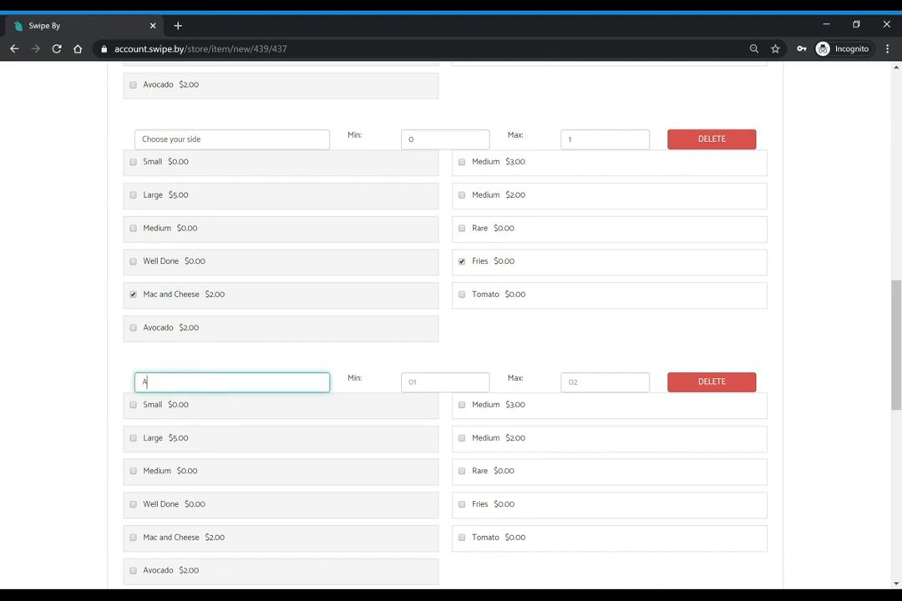
key(Tab)
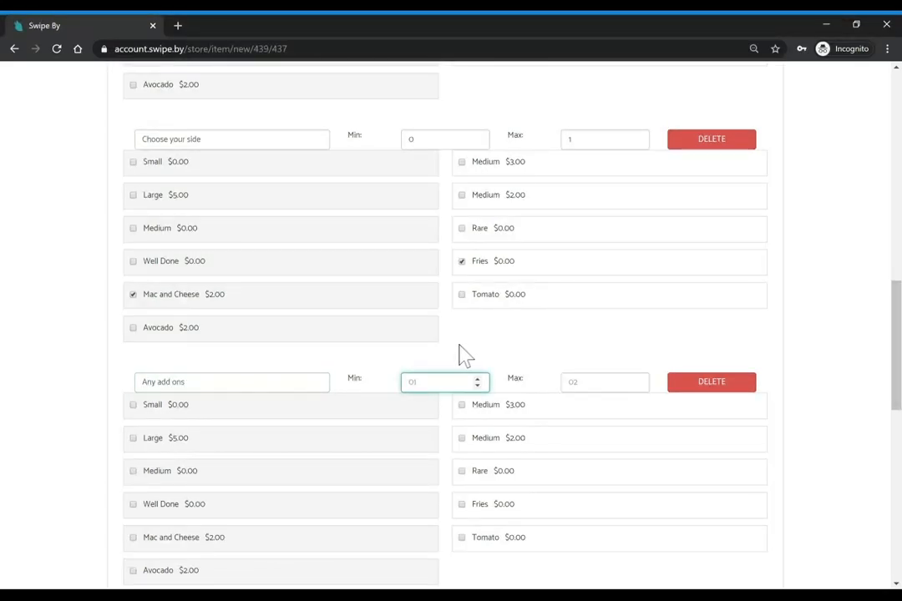
scroll(465, 354, down, 1)
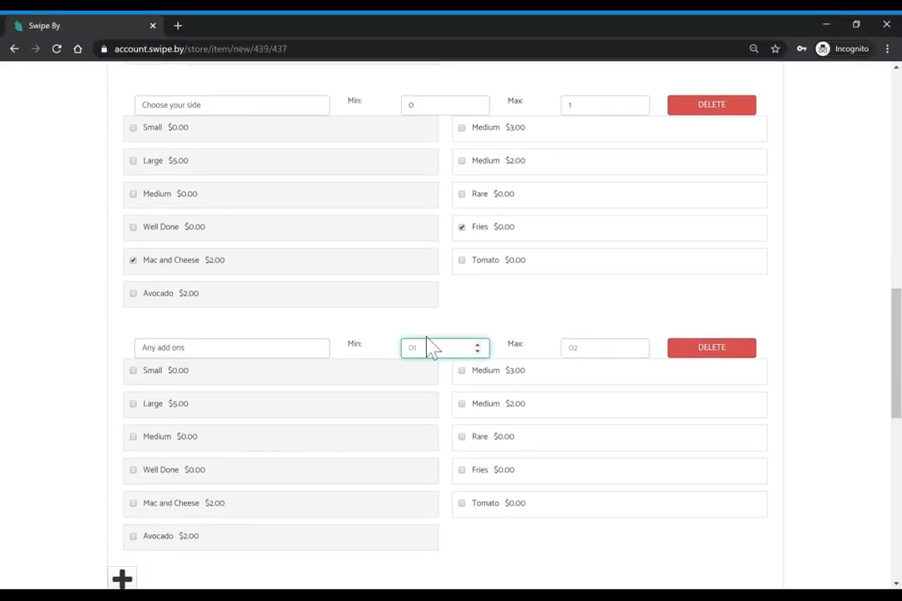
click(571, 347)
text(2)
scroll(611, 322, down, 3)
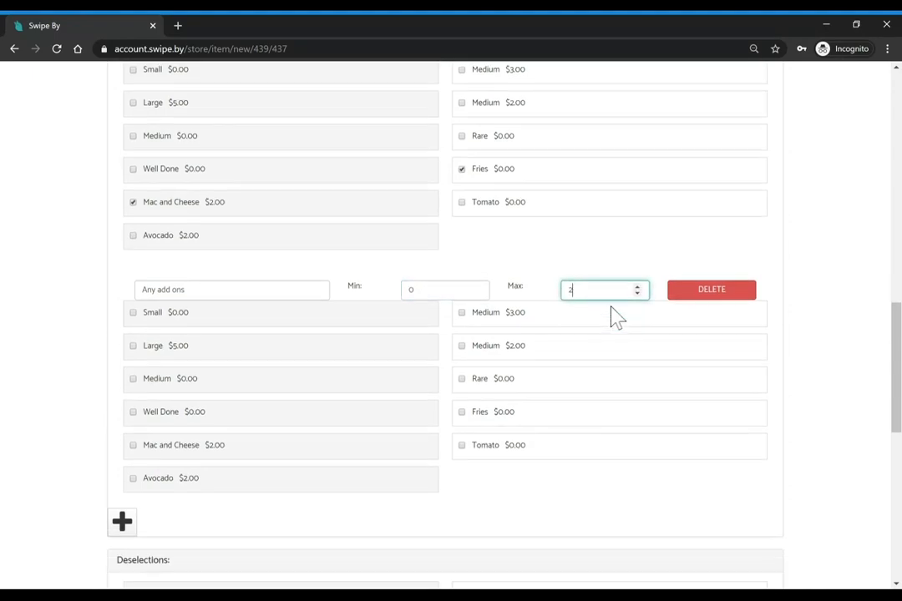
click(464, 411)
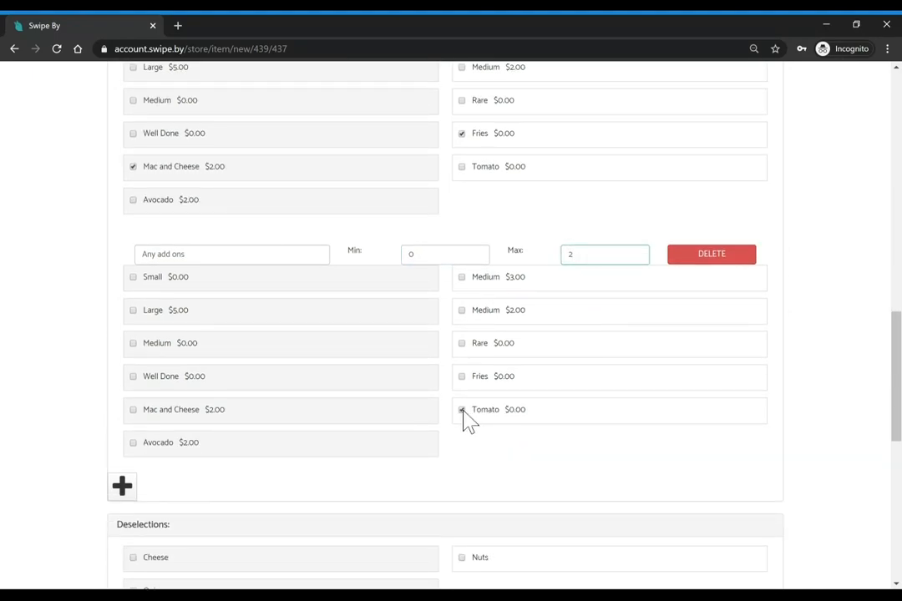
click(133, 443)
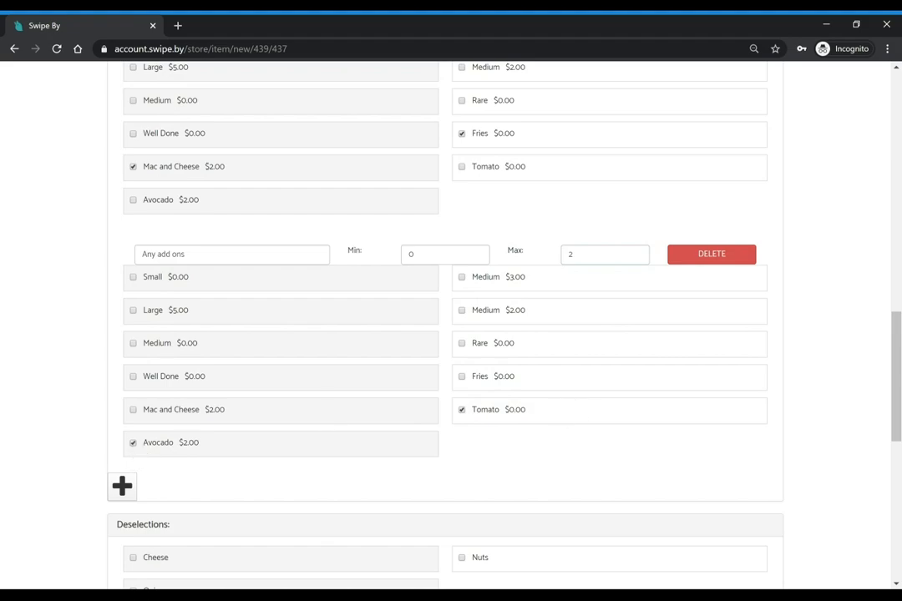
scroll(365, 334, up, 8)
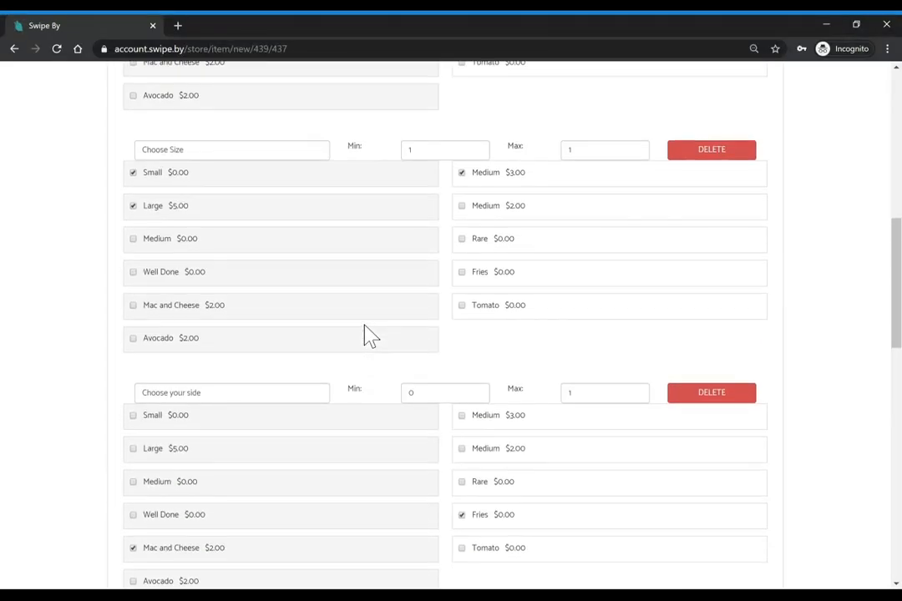
scroll(365, 326, up, 5)
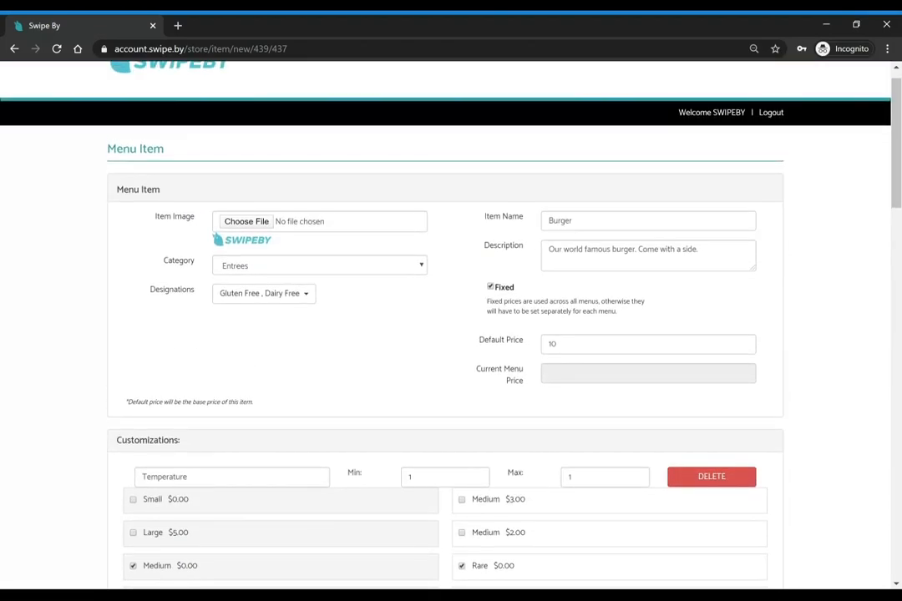
scroll(403, 343, down, 4)
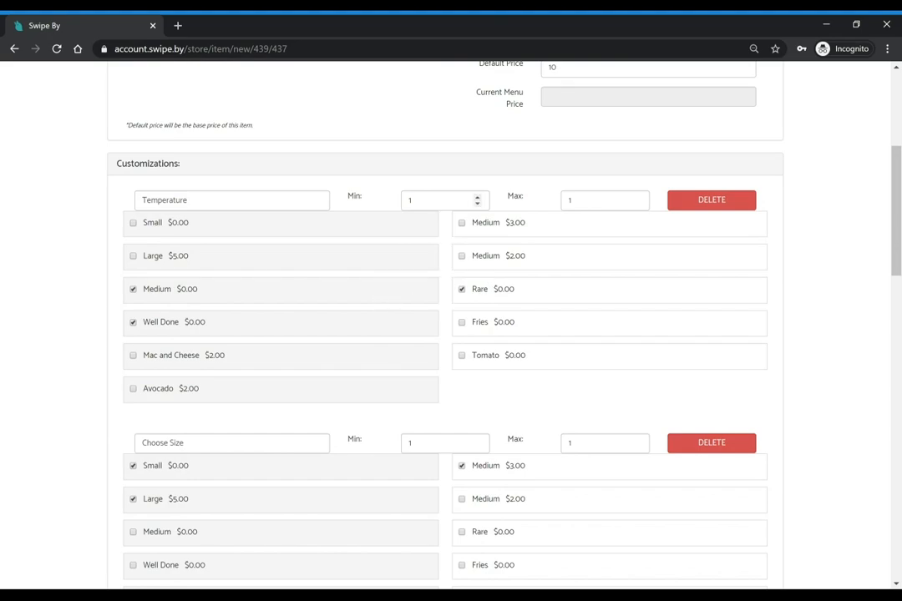
scroll(574, 201, down, 2)
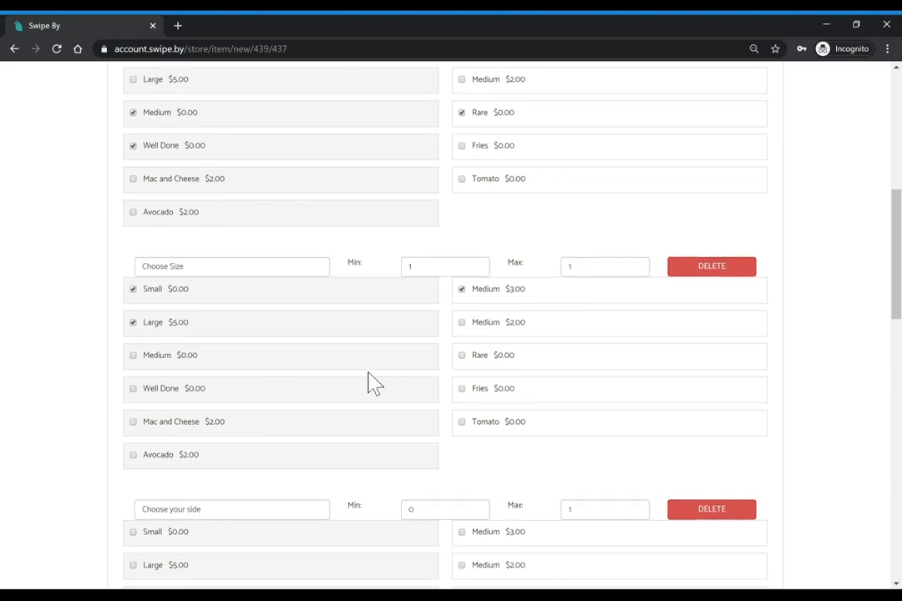
scroll(372, 383, down, 3)
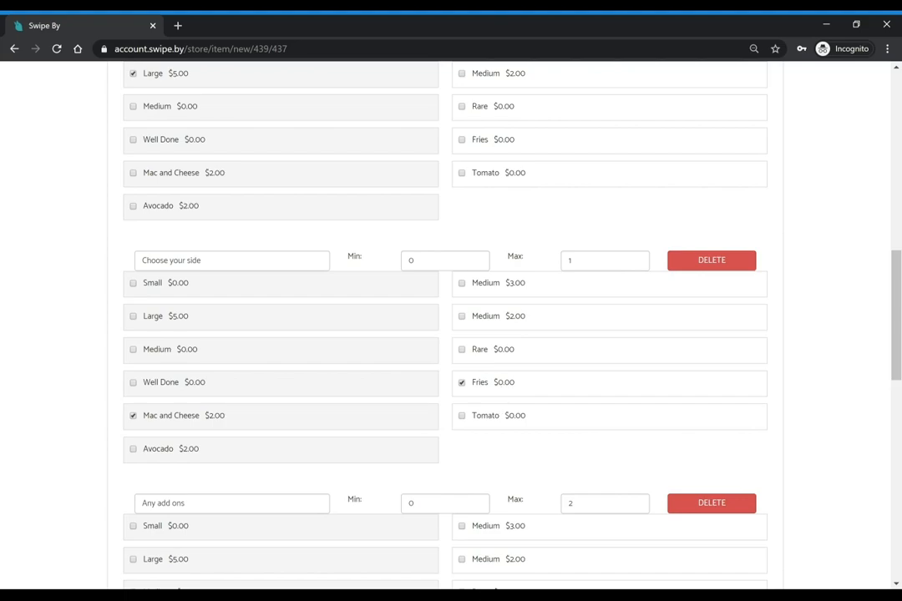
scroll(233, 426, down, 2)
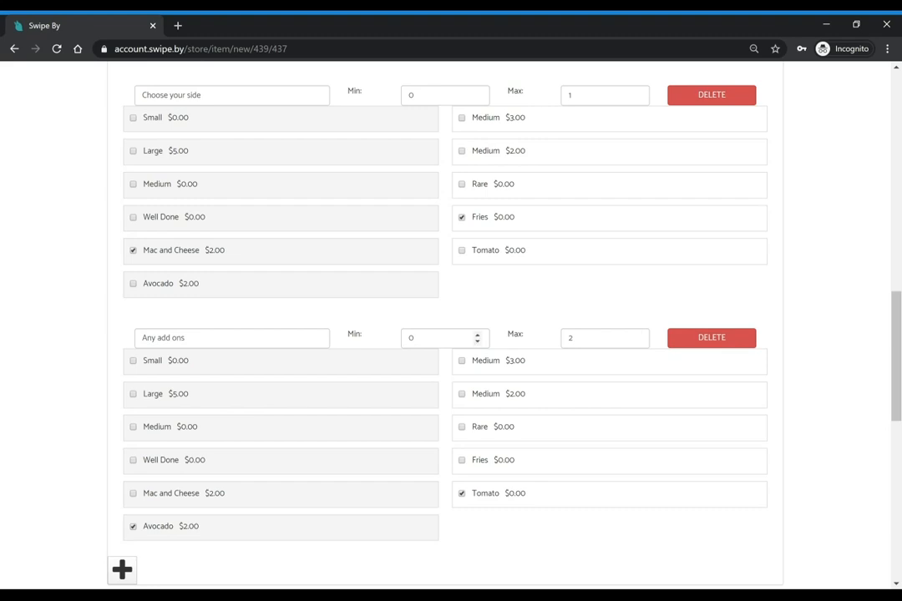
click(411, 337)
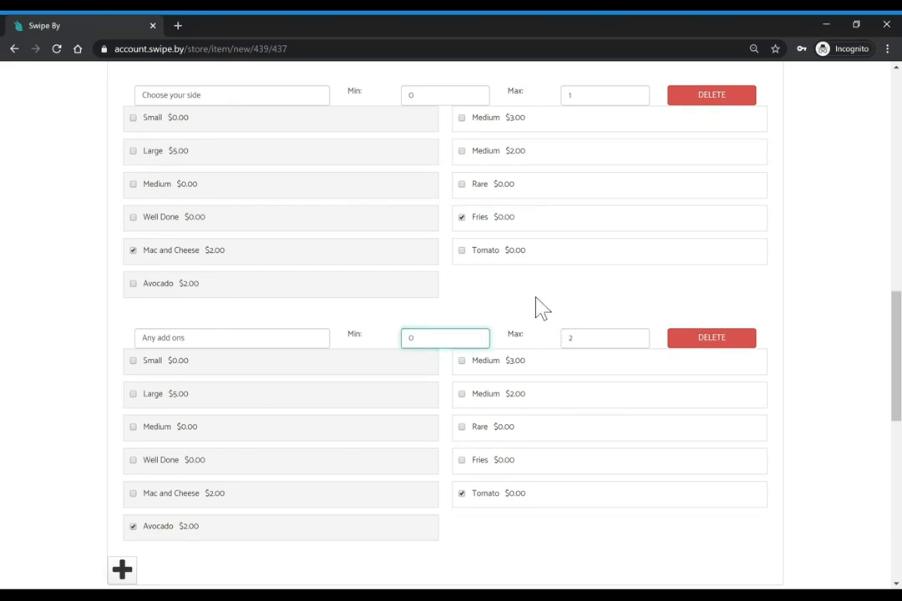
scroll(541, 308, down, 5)
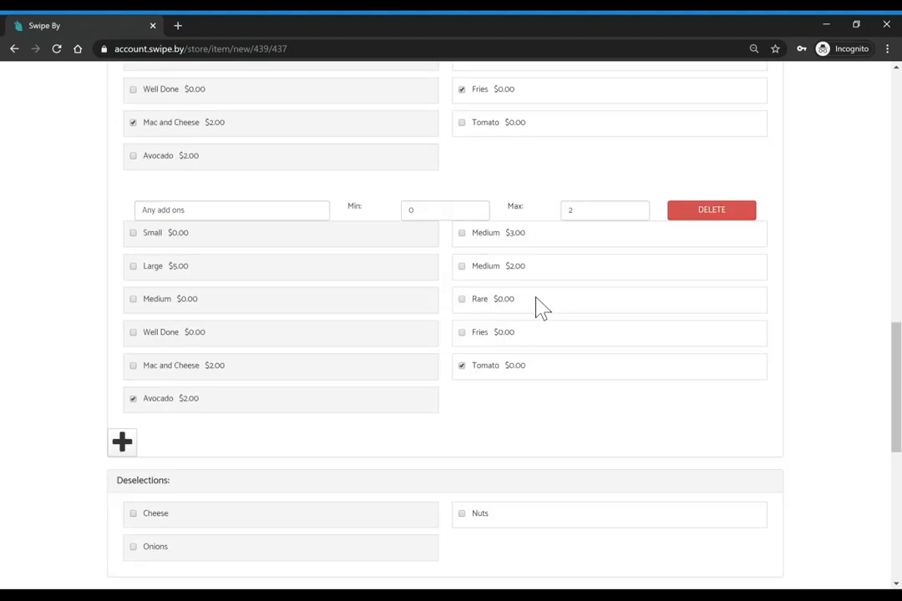
scroll(459, 310, up, 15)
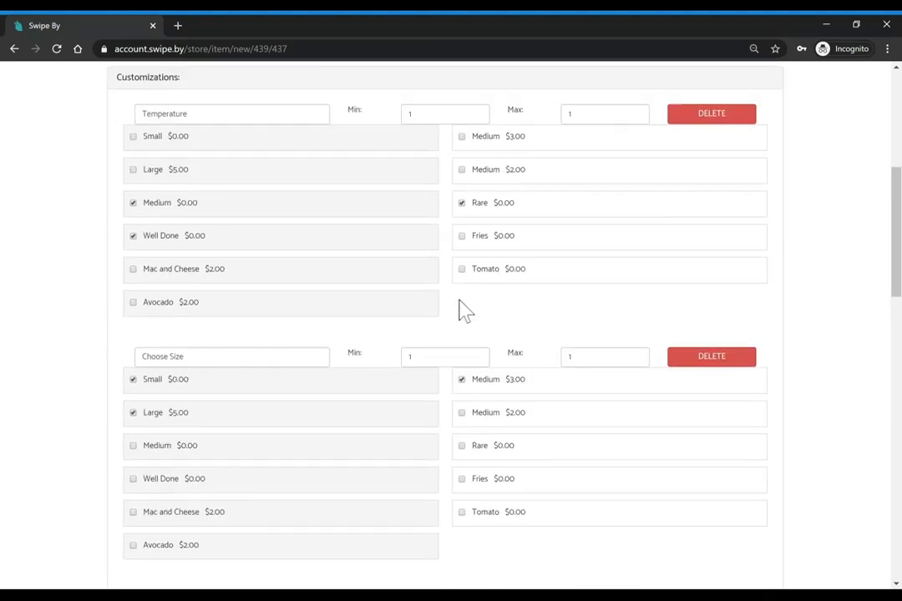
scroll(464, 312, up, 1)
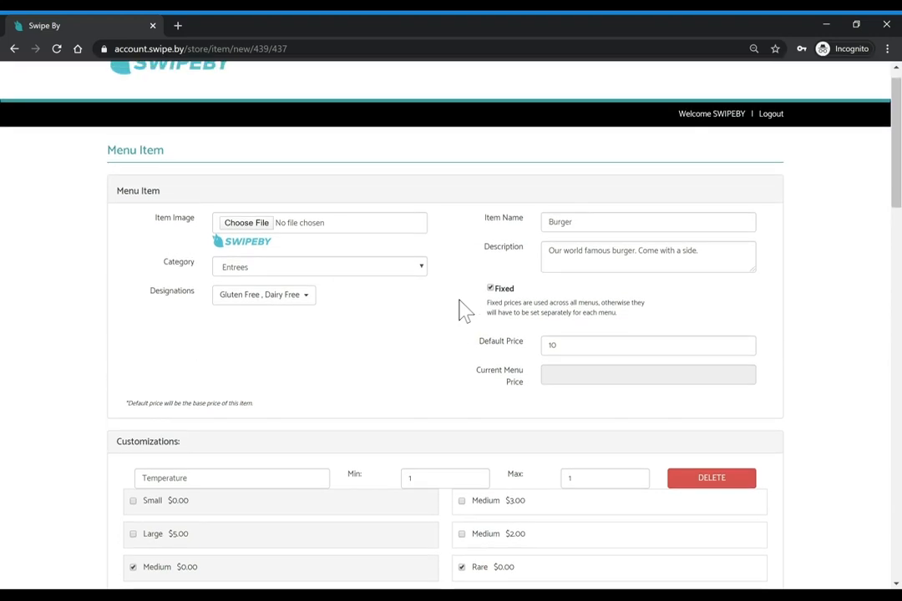
Add 'with cheese' to the description and allow Onions and Cheese as Burger deselections
click(634, 251)
text(with cheese)
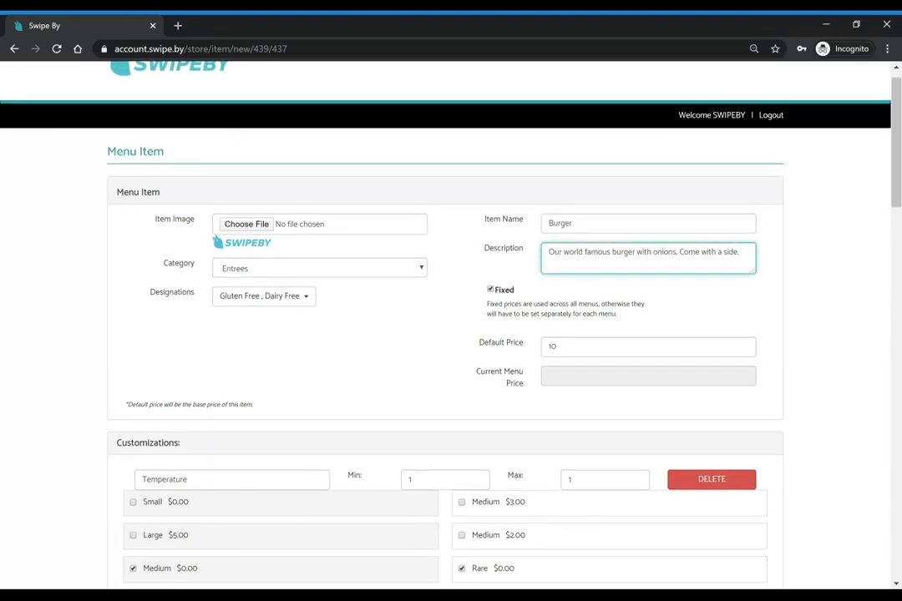
scroll(633, 251, down, 8)
scroll(451, 326, down, 8)
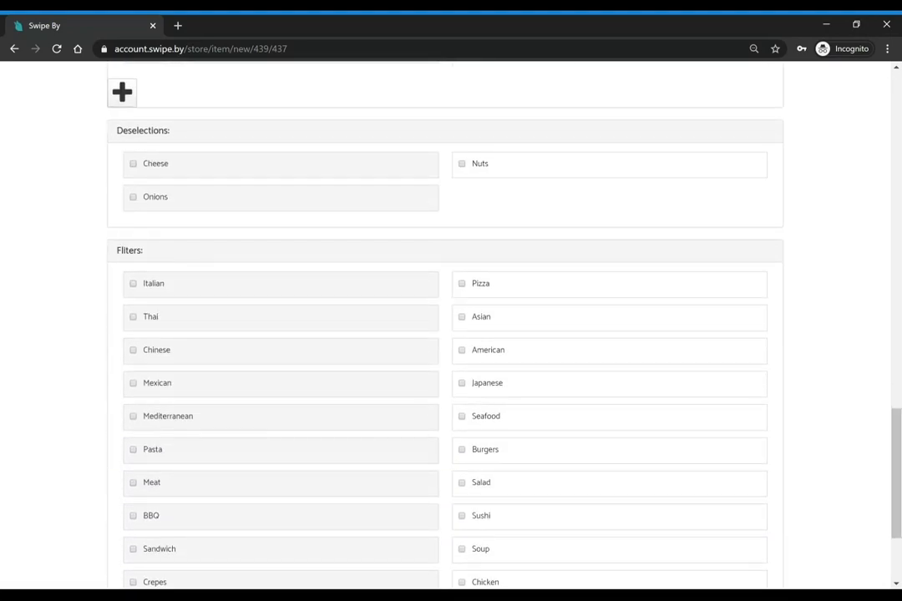
scroll(208, 280, up, 1)
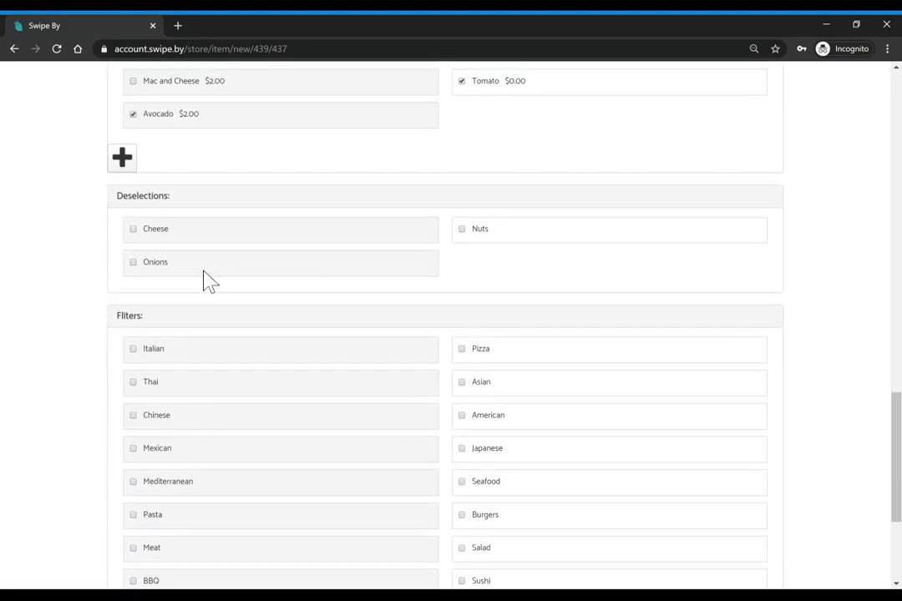
click(135, 263)
click(134, 229)
scroll(451, 326, up, 15)
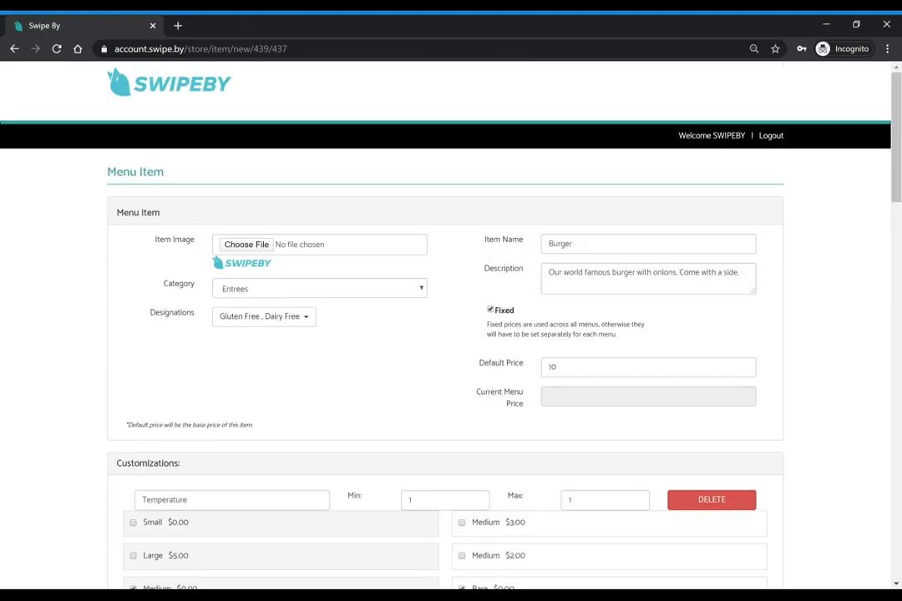
Append 'and cheese' after onions in the Burger description
click(674, 273)
text(and che)
scroll(451, 326, down, 20)
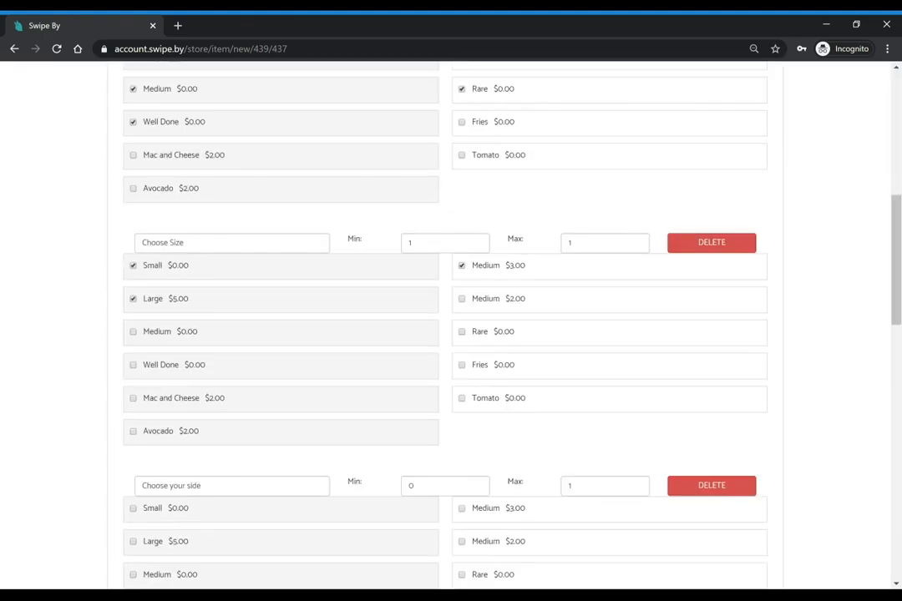
scroll(450, 326, down, 1)
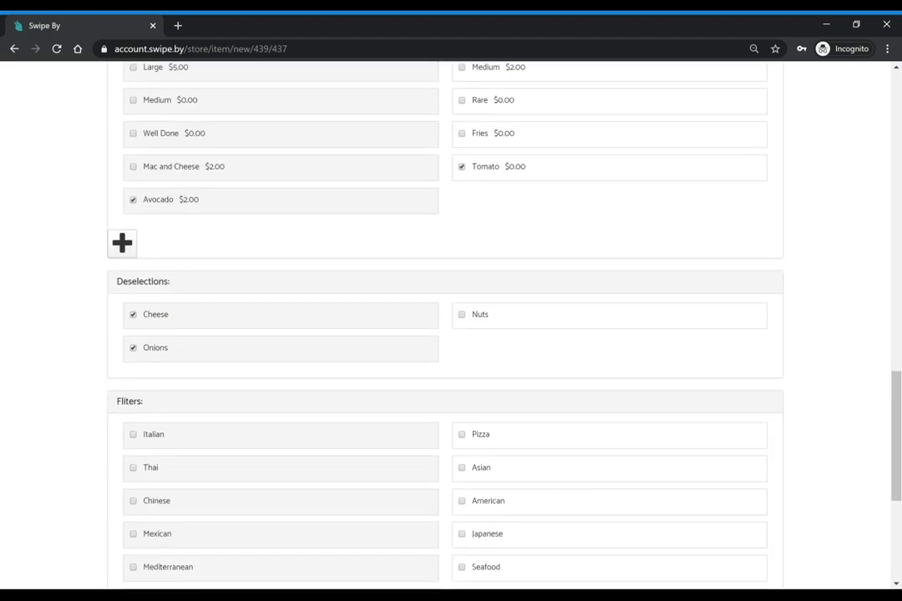
scroll(451, 326, down, 2)
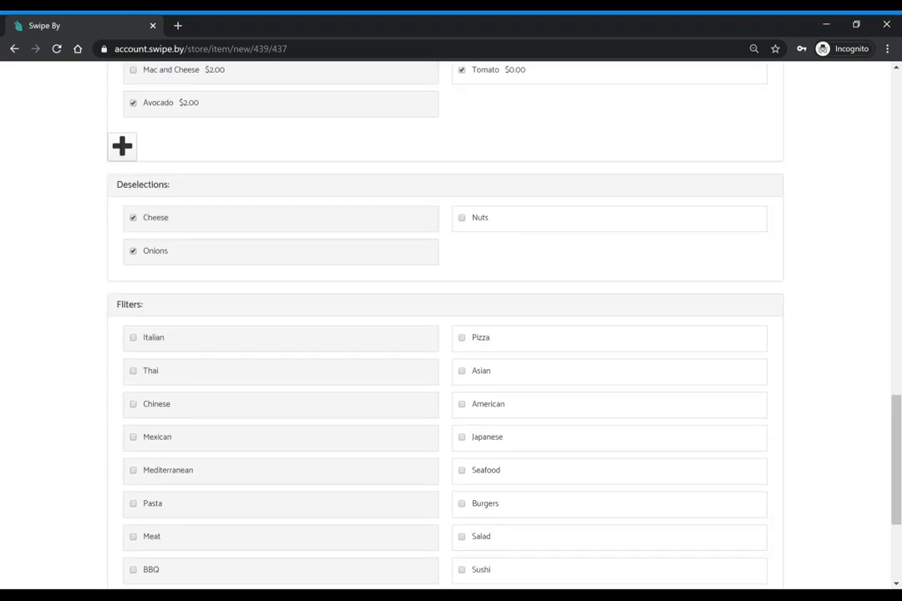
scroll(451, 325, down, 1)
scroll(261, 327, down, 2)
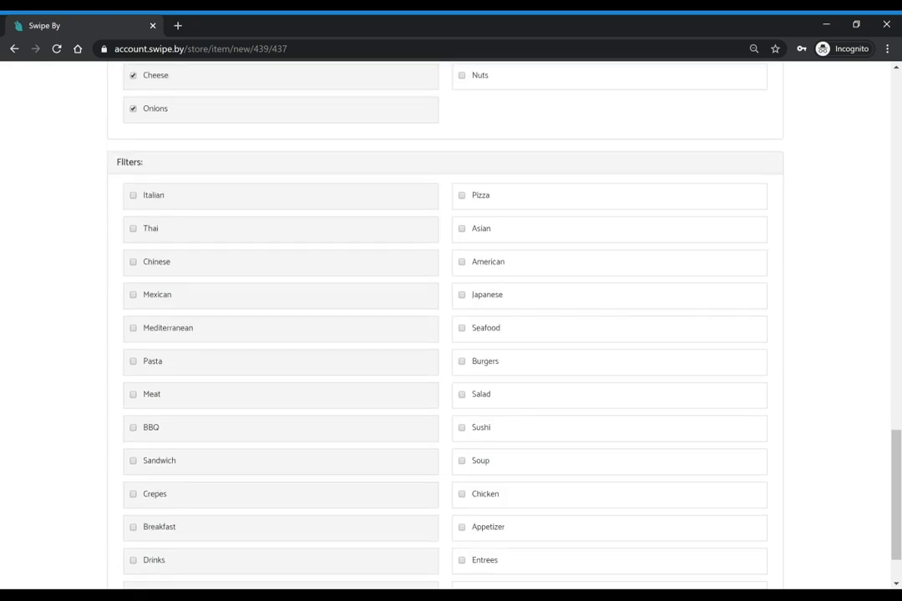
scroll(261, 327, up, 5)
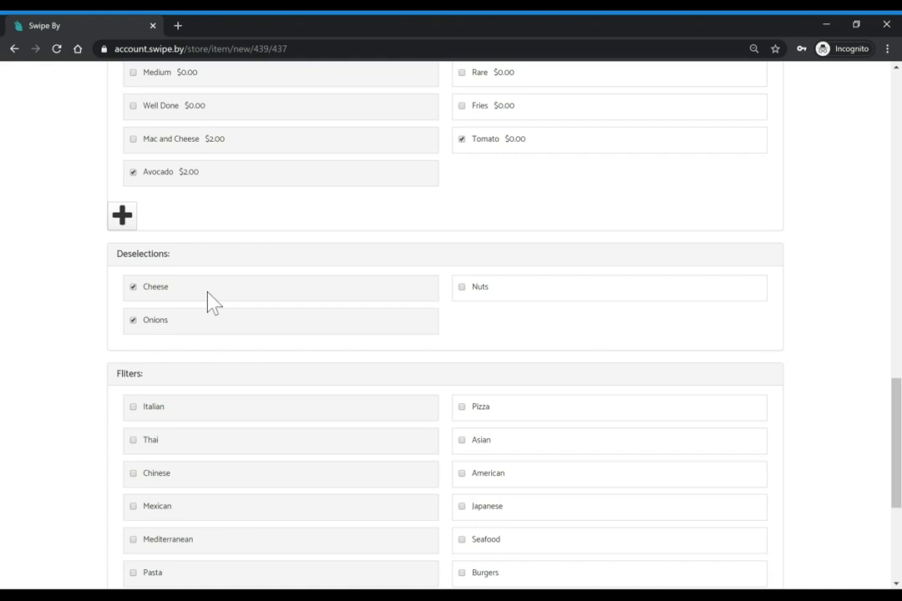
Tag the Burger with the Burgers, American and Entrees filters and save it to the store
scroll(334, 323, down, 2)
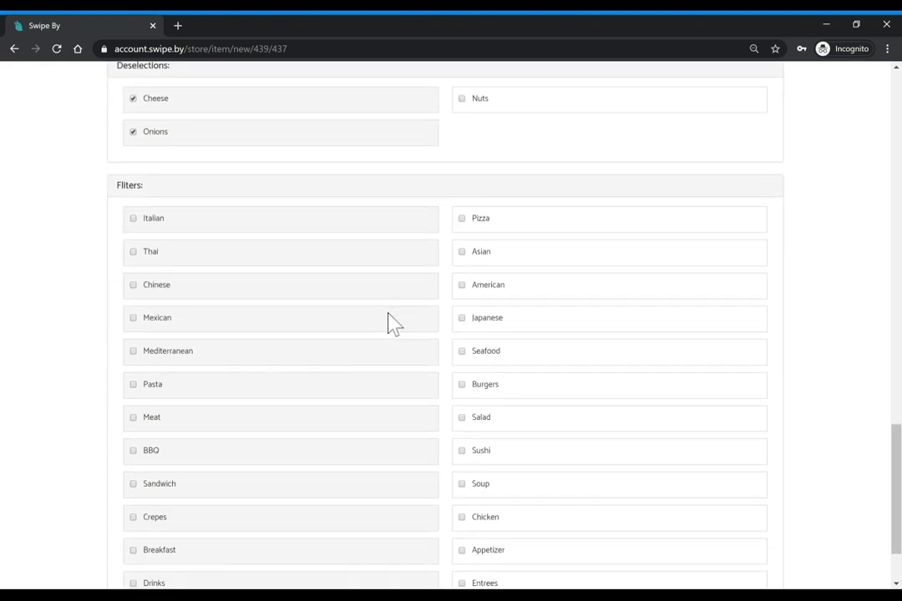
scroll(388, 317, down, 1)
click(464, 286)
click(463, 188)
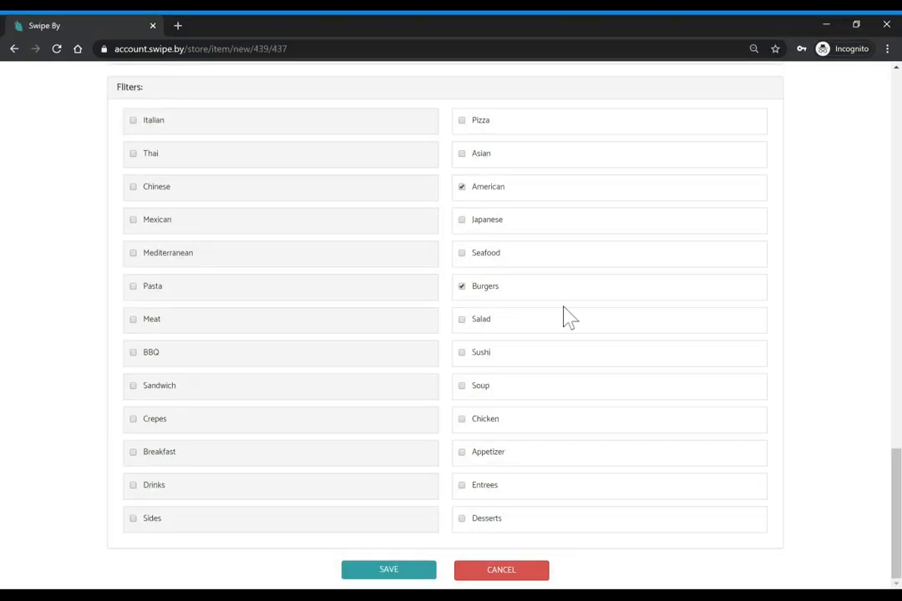
click(461, 485)
click(389, 572)
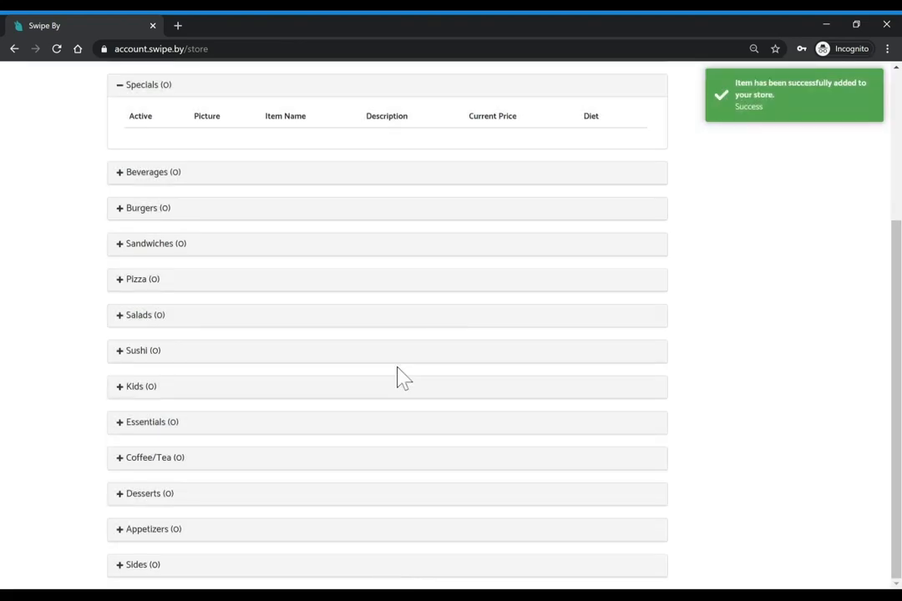
Expand the Entrees section and open the Burger item for editing
scroll(348, 255, up, 4)
click(122, 147)
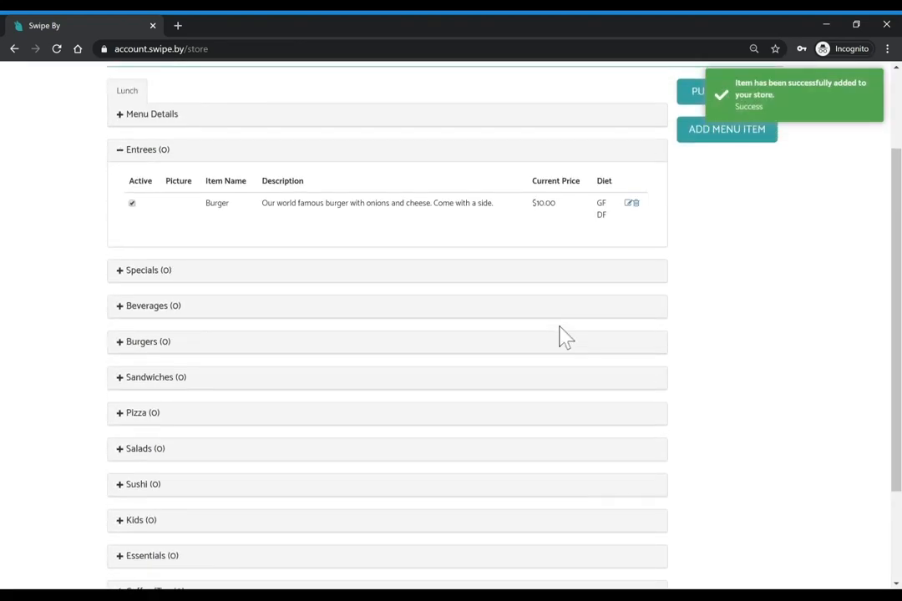
scroll(563, 337, up, 2)
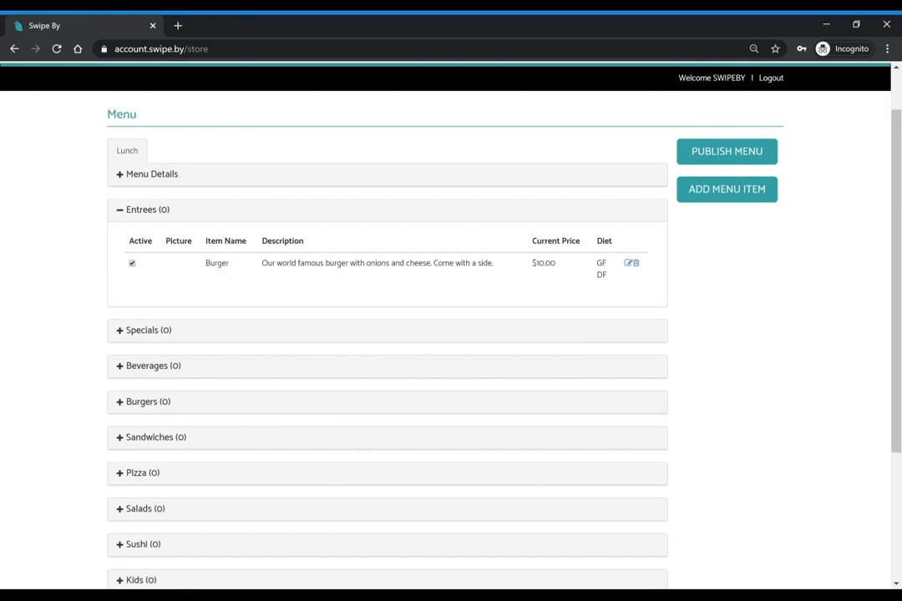
click(628, 264)
scroll(630, 273, down, 9)
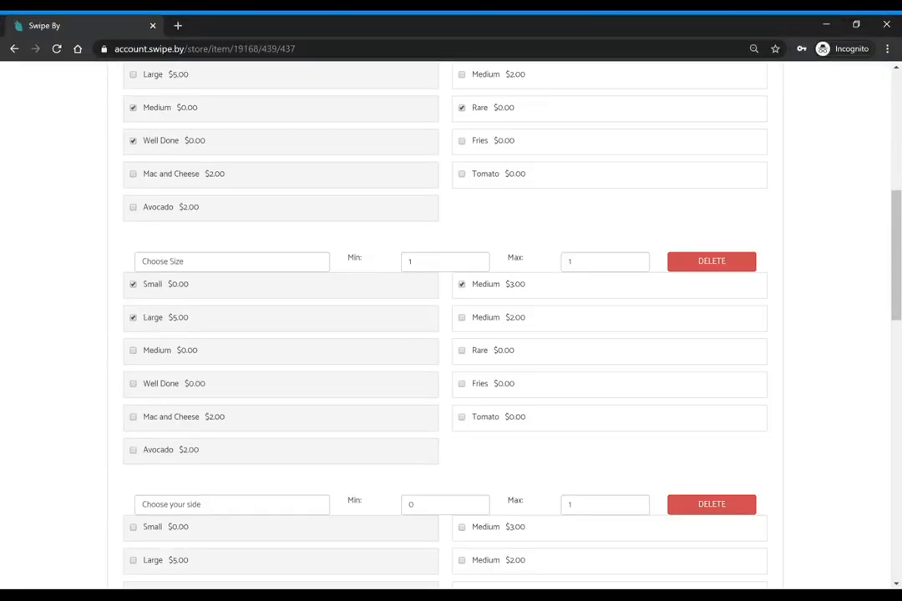
scroll(393, 346, up, 2)
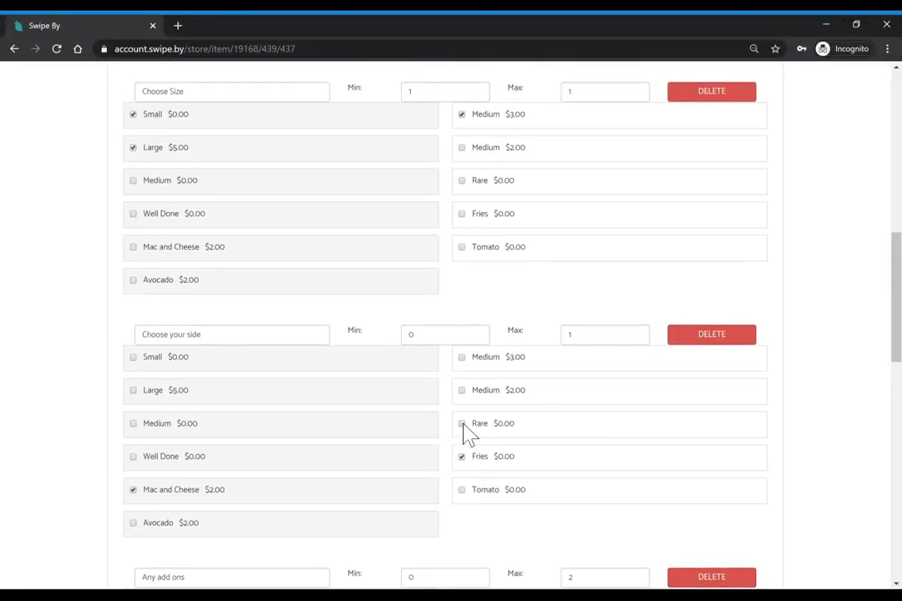
scroll(465, 432, up, 8)
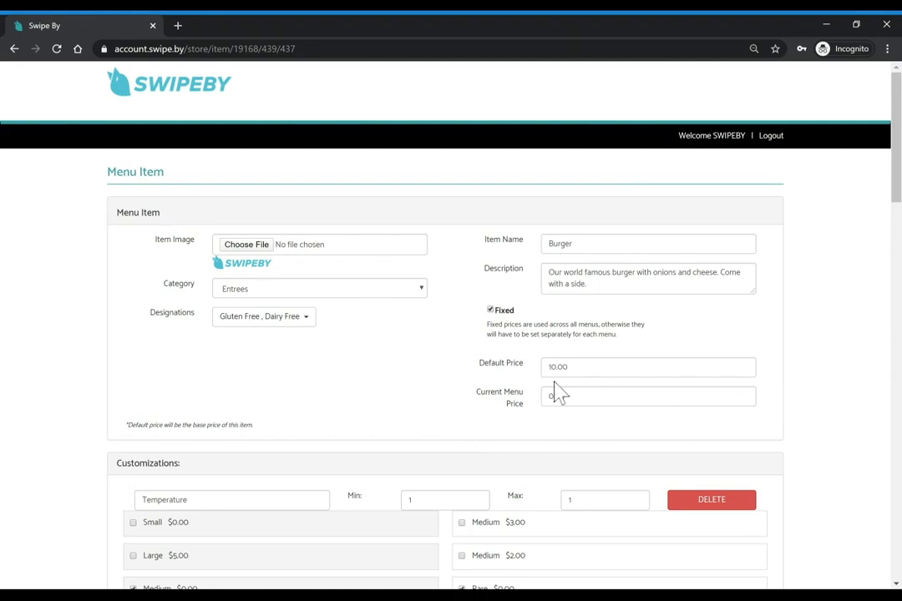
scroll(477, 405, down, 10)
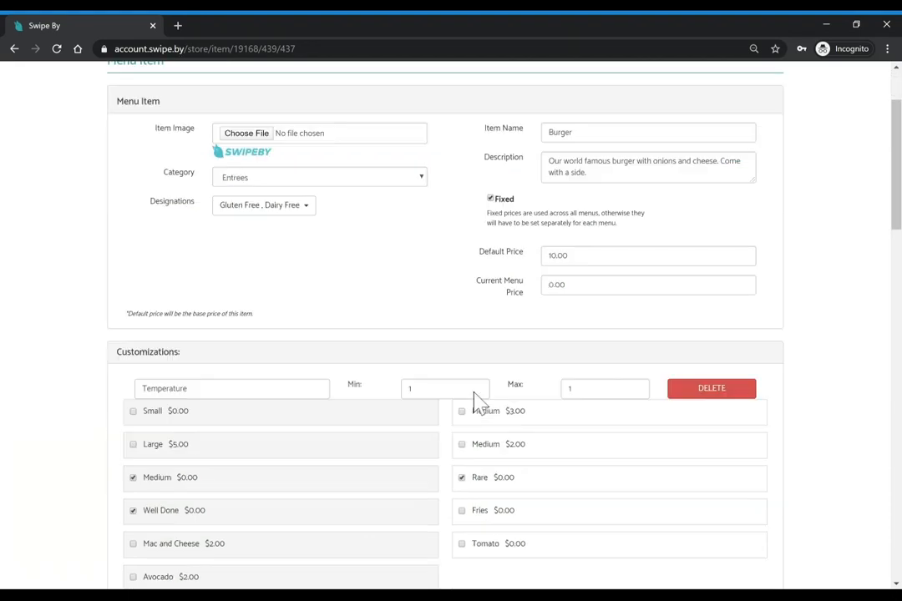
scroll(477, 403, up, 7)
scroll(477, 401, up, 4)
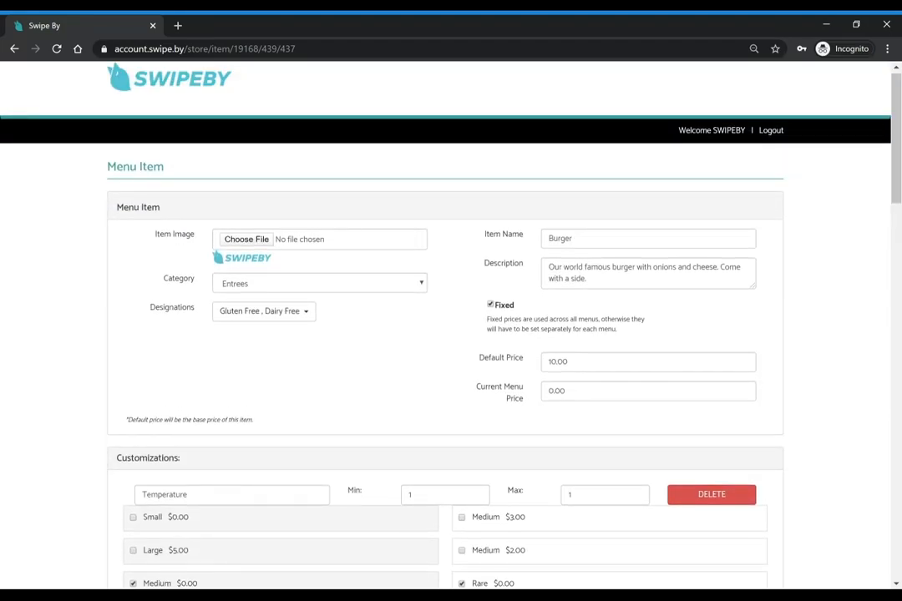
scroll(384, 326, up, 1)
Move the Burger into the Burgers category and save the update
click(323, 287)
click(261, 375)
scroll(439, 359, down, 15)
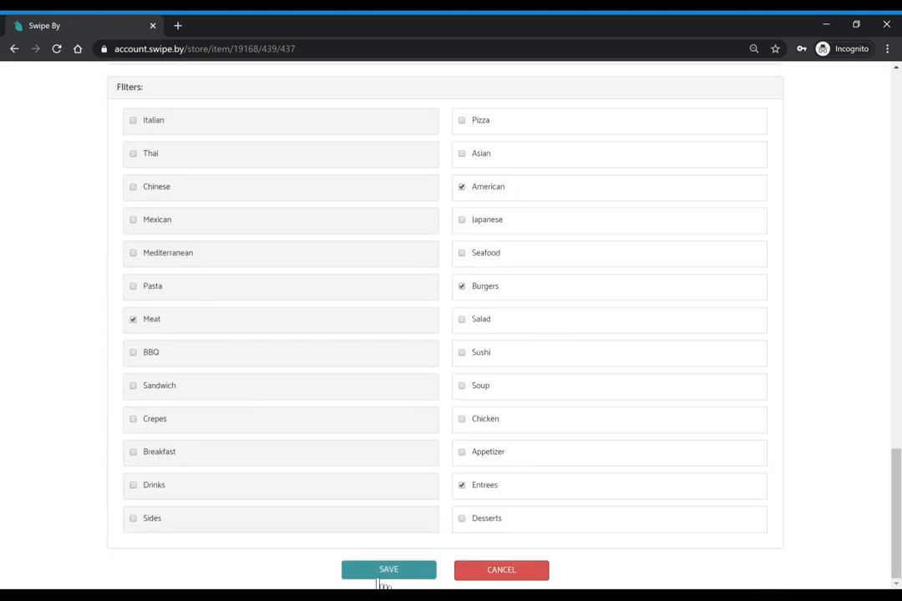
click(380, 573)
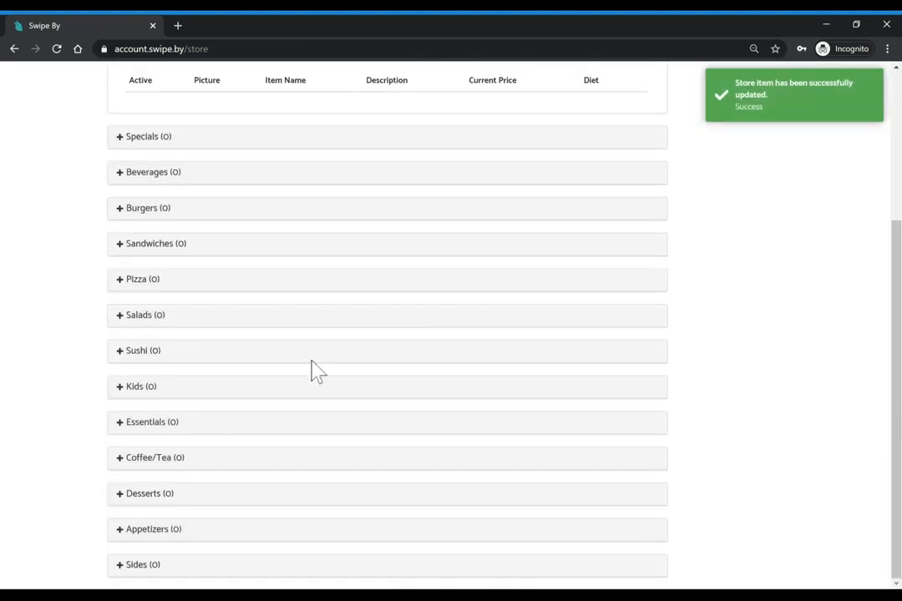
Publish the Lunch menu, then put it back into editing
click(120, 211)
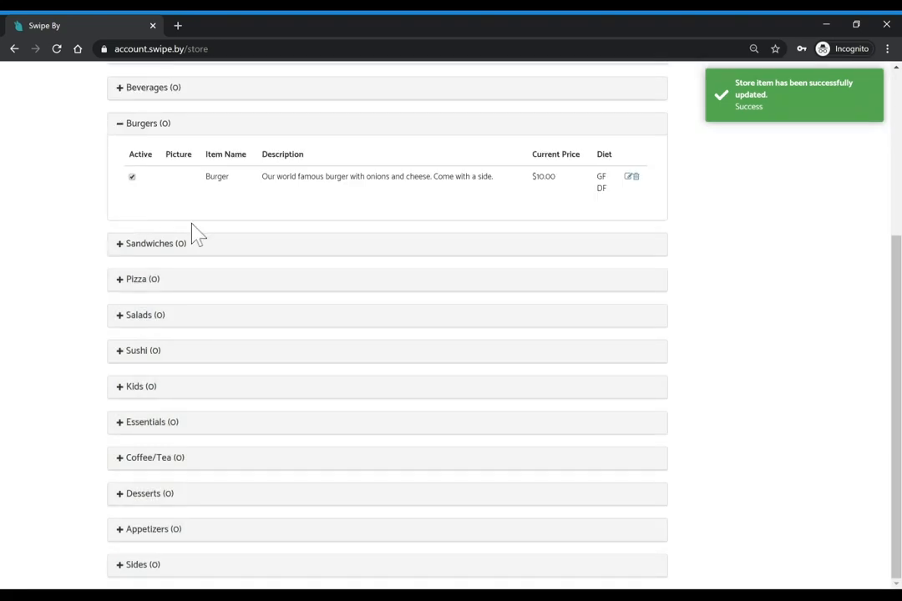
scroll(274, 203, up, 3)
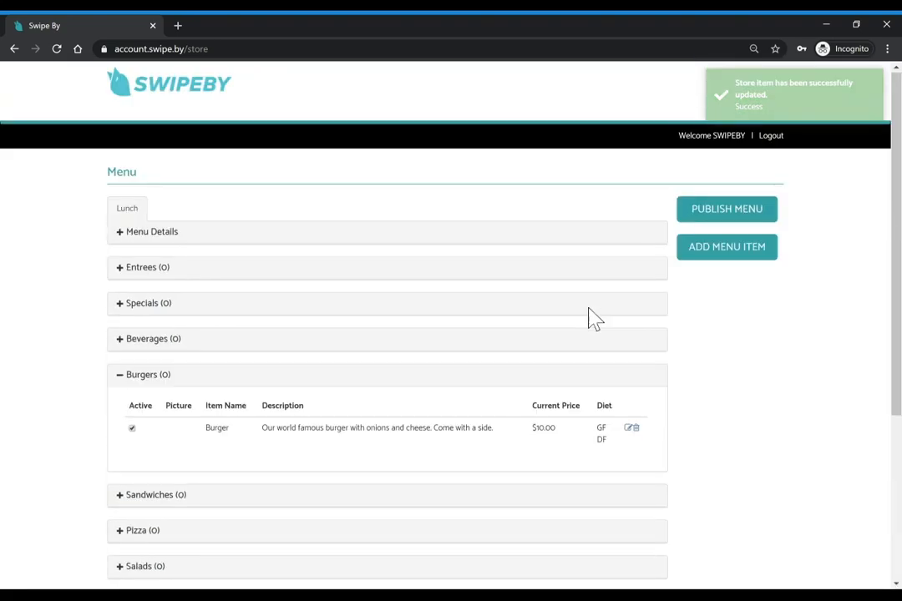
click(728, 219)
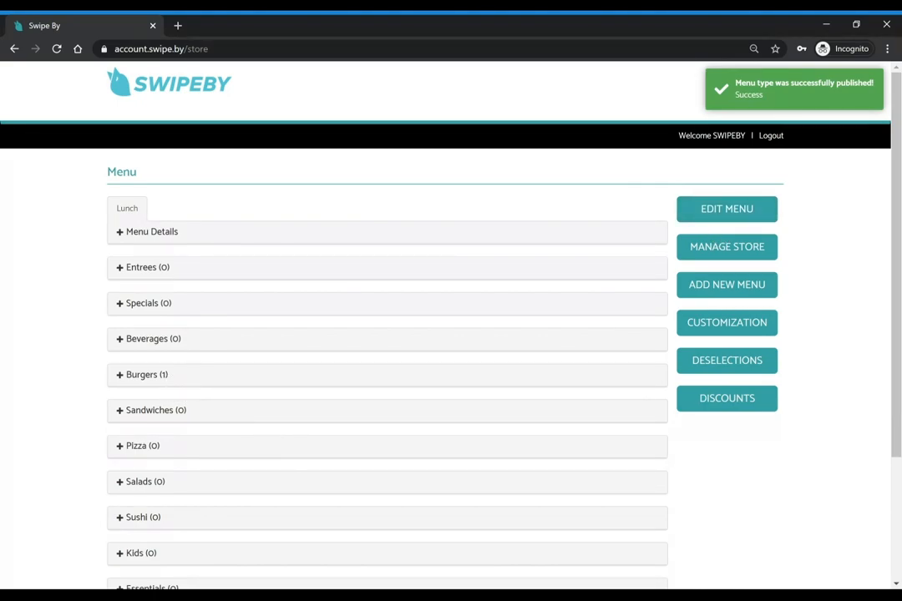
click(117, 377)
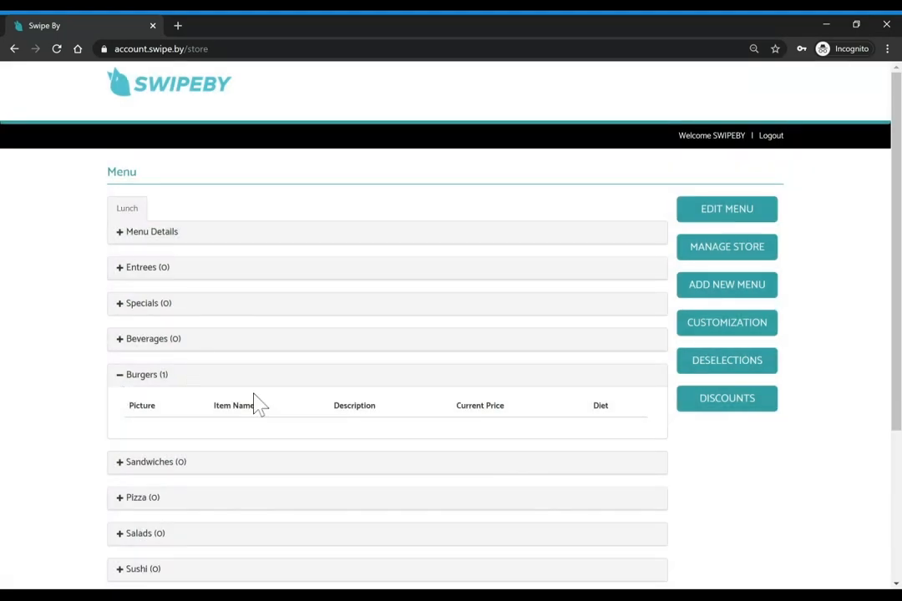
click(711, 212)
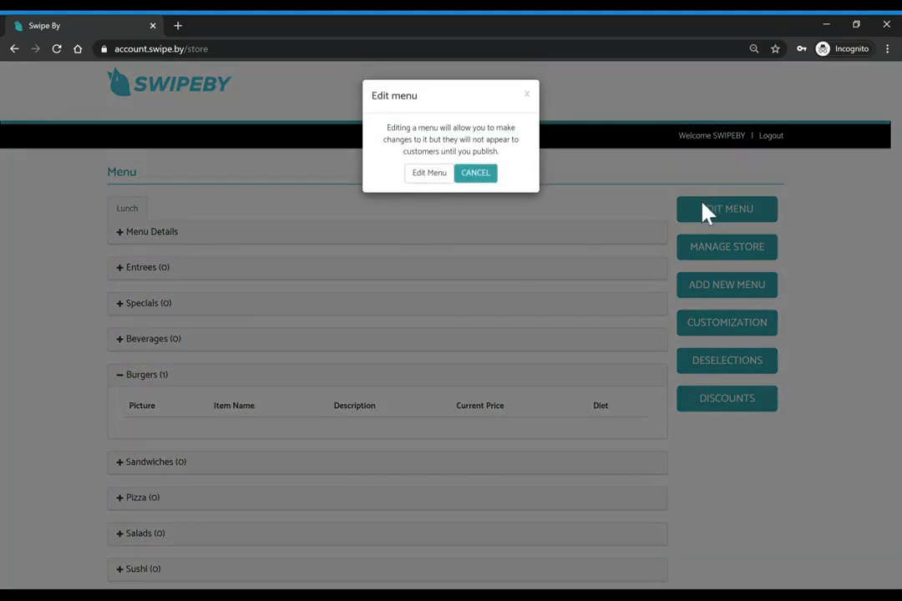
click(426, 176)
Check the Burgers category, republish the Lunch menu and open Manage Customizations
click(118, 377)
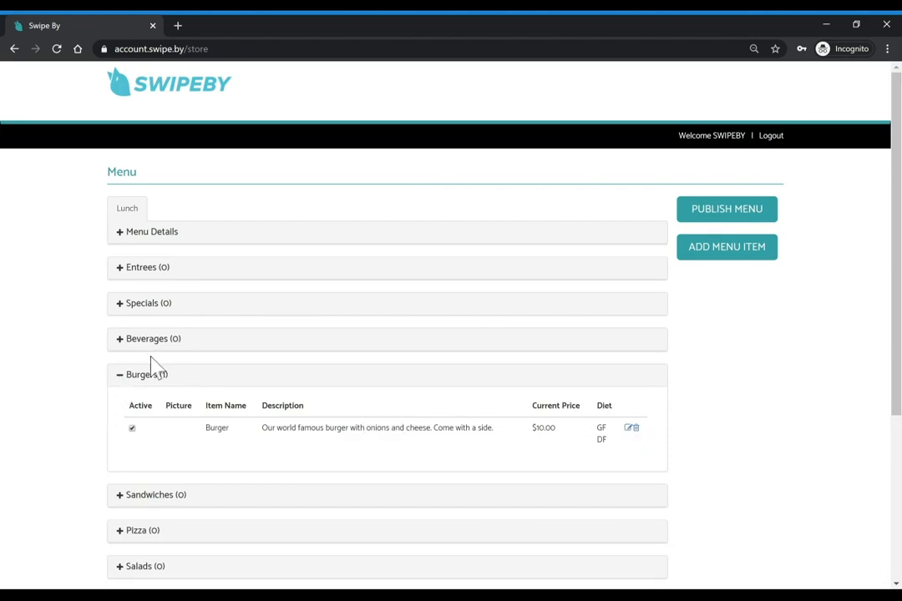
click(134, 378)
click(737, 212)
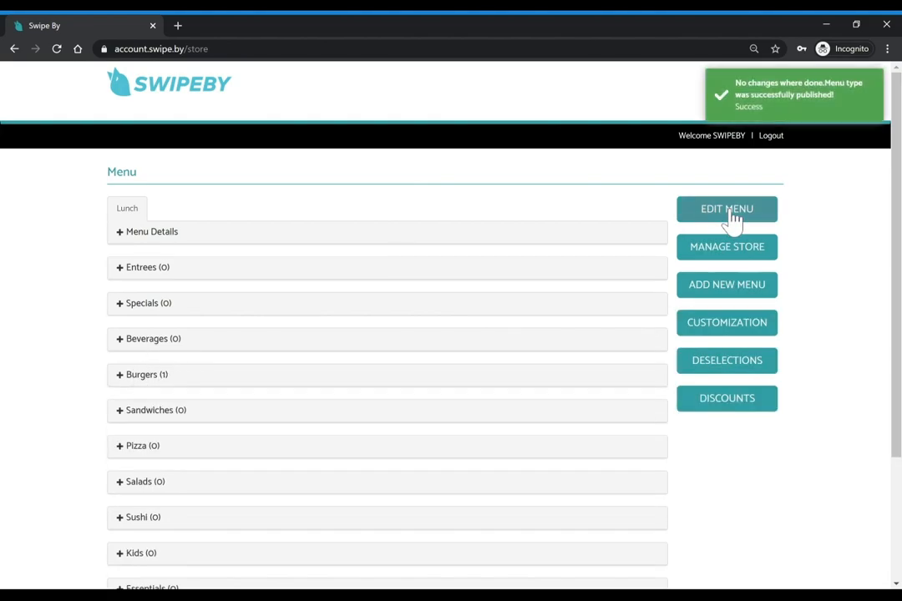
click(723, 324)
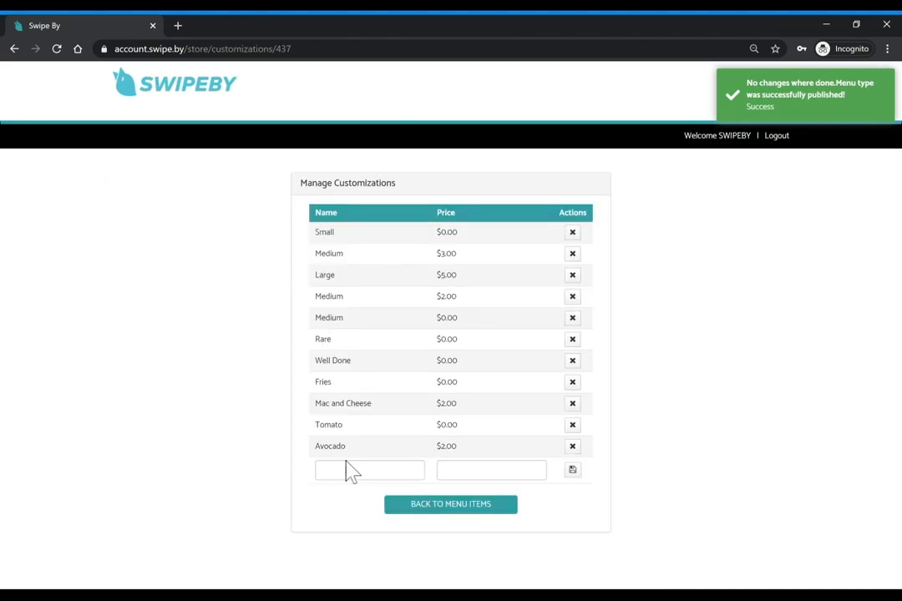
Add an Onion customization priced $0.00 in Manage Customizations
click(427, 508)
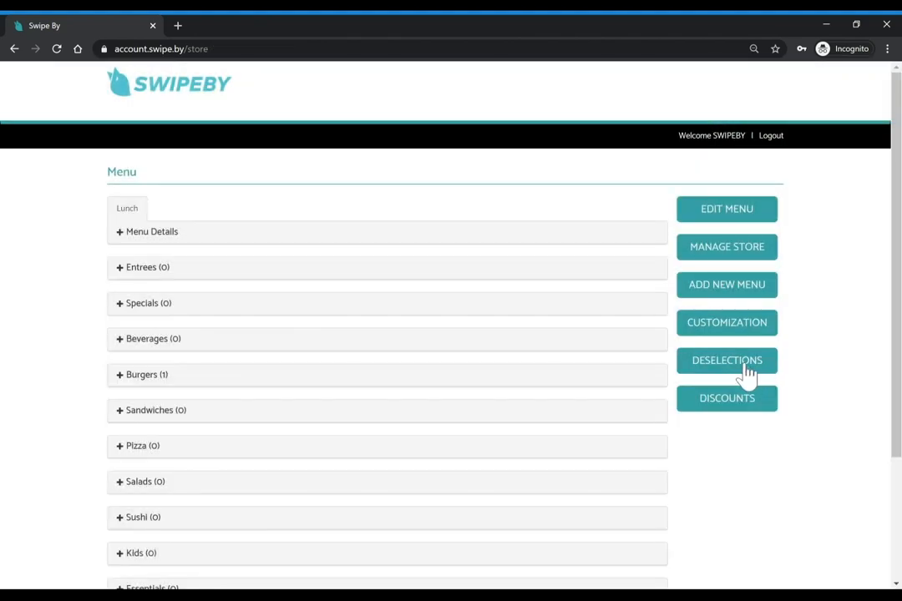
click(747, 371)
click(468, 336)
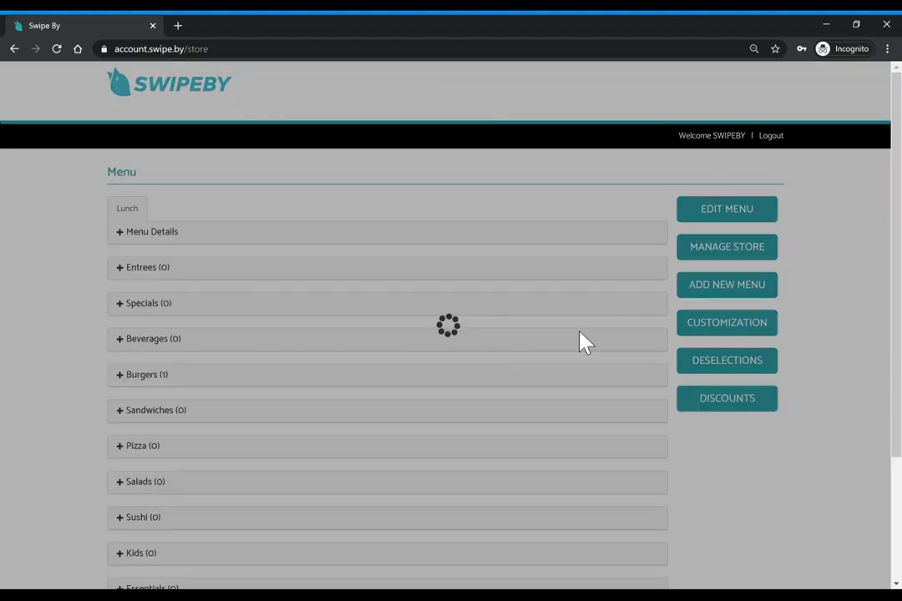
click(729, 327)
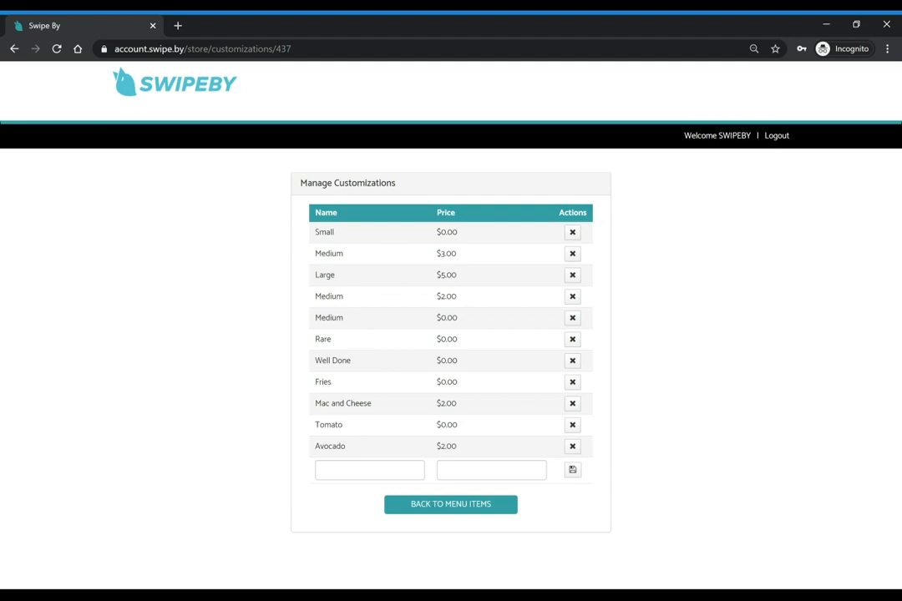
click(370, 470)
text(Onion)
click(491, 471)
text(0)
click(572, 470)
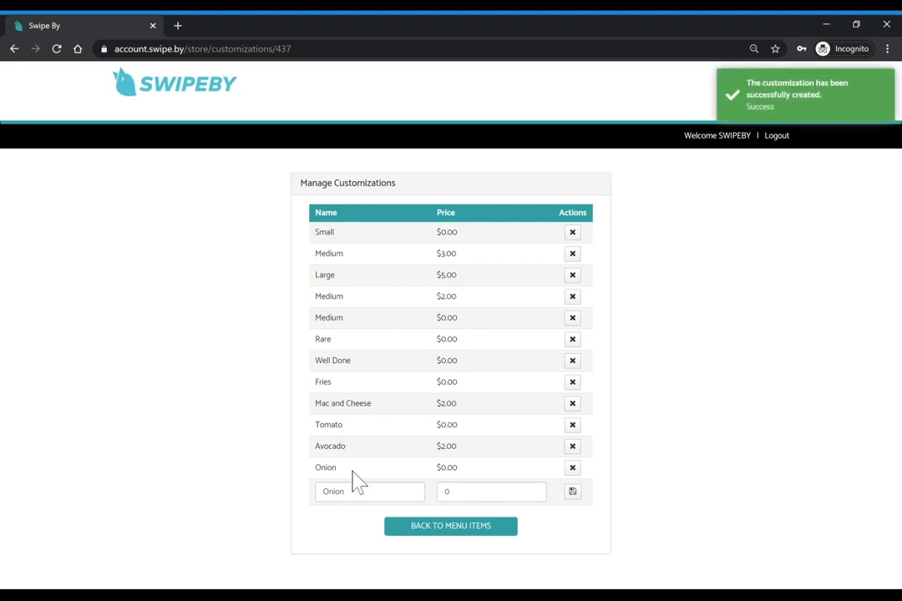
Save a Swiss Cheese customization at $1.00 and return to the store's menu page
click(343, 491)
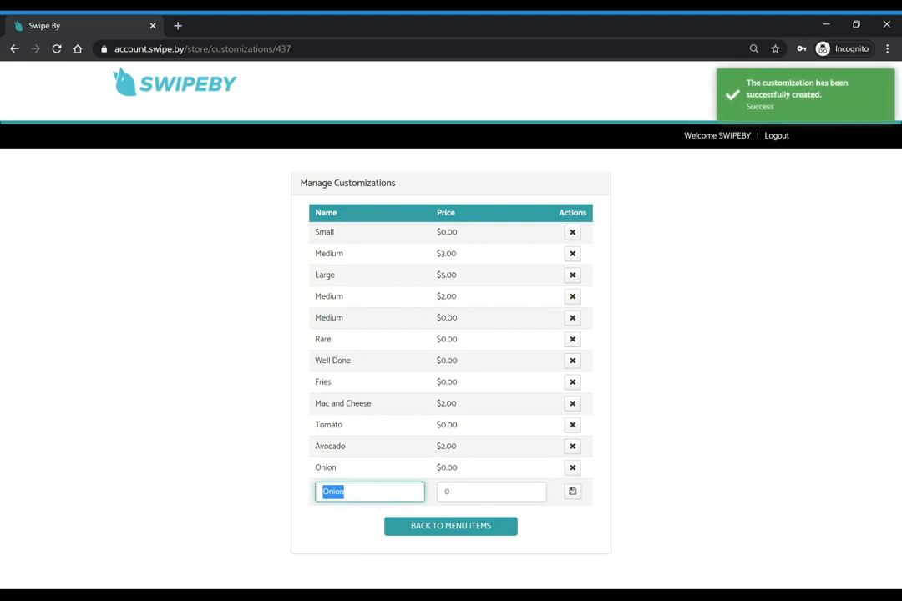
text(Swiss Cheese)
key(Tab)
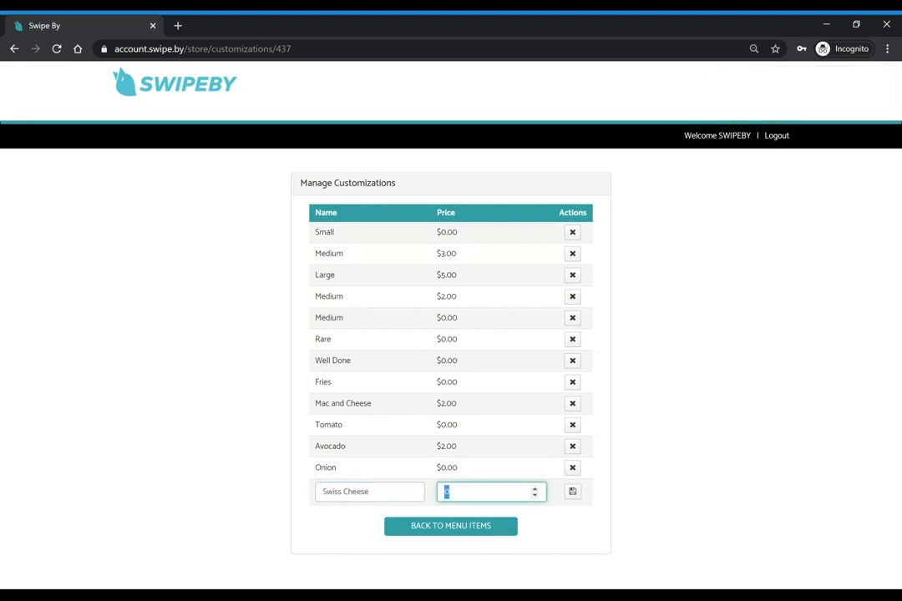
key(Return)
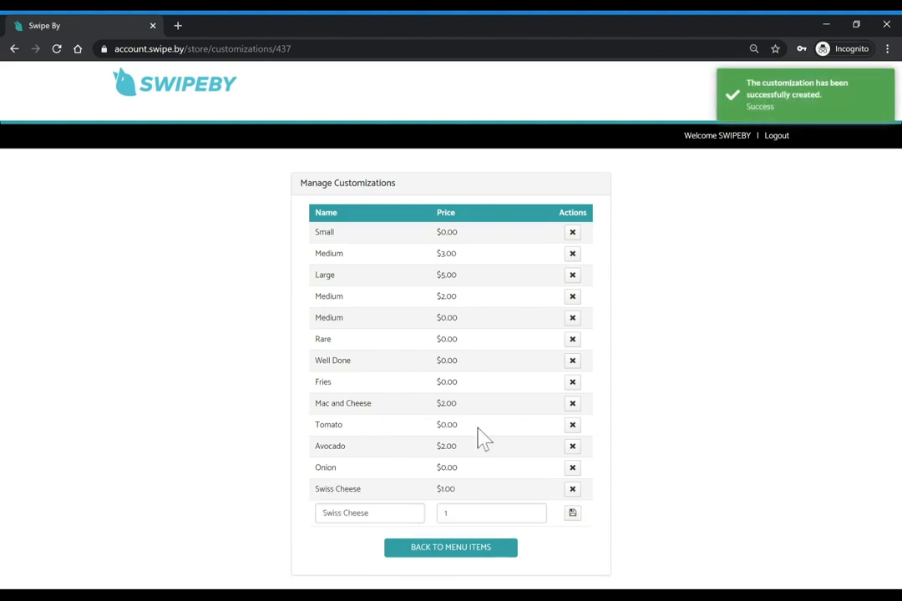
click(425, 552)
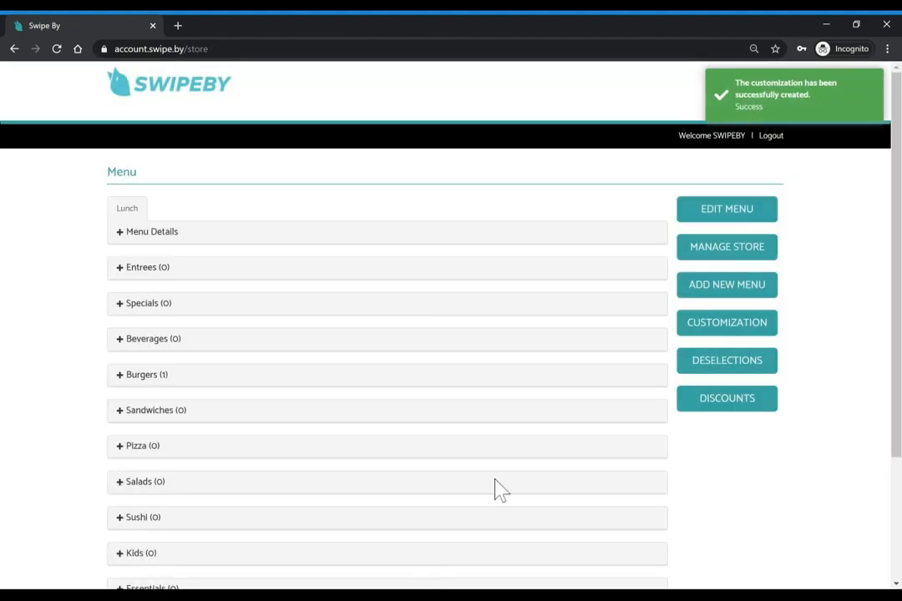
Put the Lunch menu into edit mode and open the Burger item under Burgers
click(733, 217)
click(428, 176)
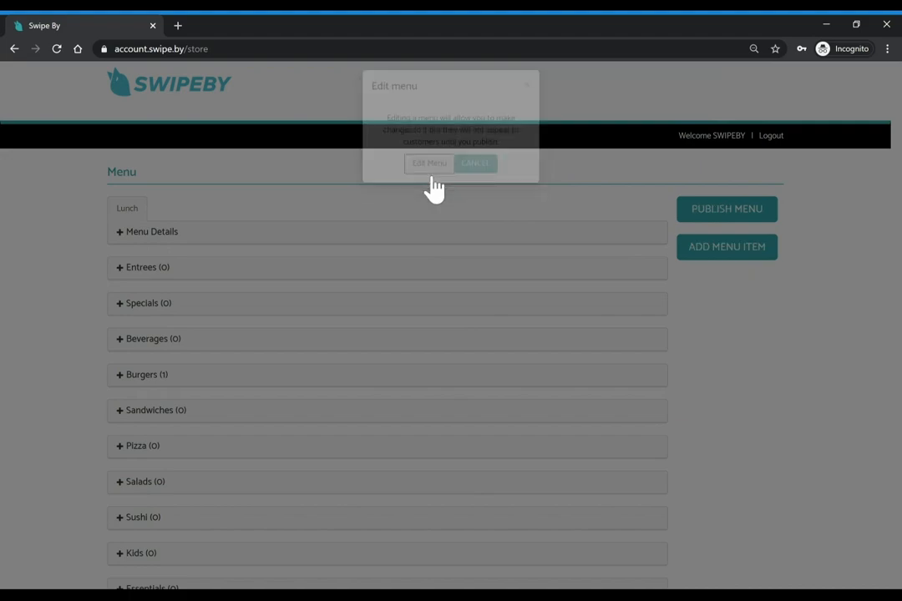
click(124, 378)
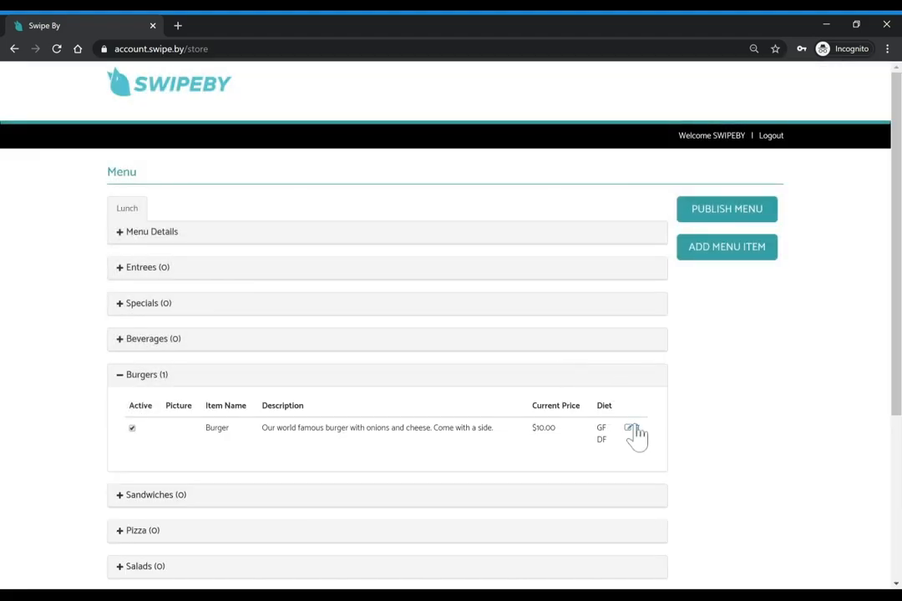
click(628, 435)
Add Onion to the Burger's add-ons alongside Swiss Cheese $1.00 and save the item
scroll(625, 434, down, 5)
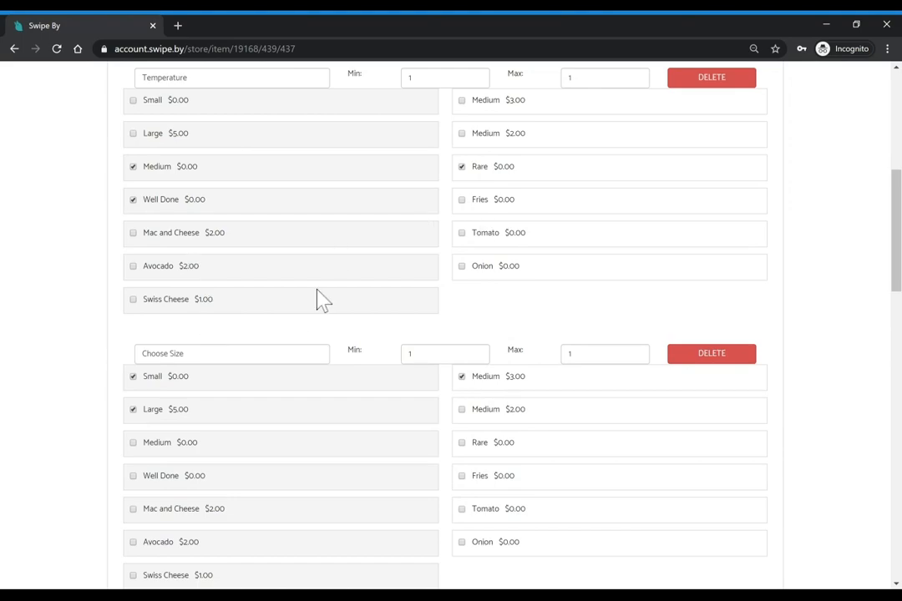
scroll(476, 362, down, 5)
scroll(268, 367, down, 1)
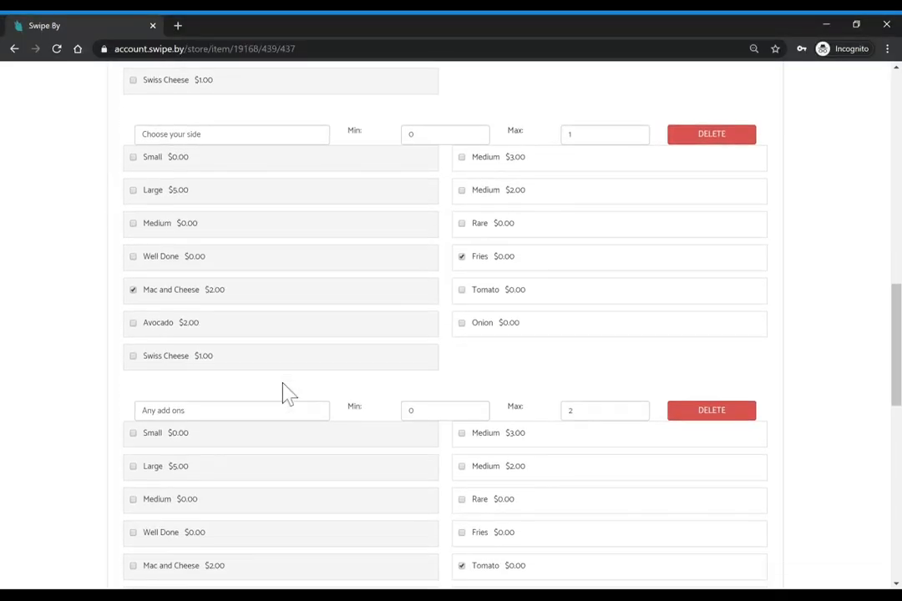
scroll(286, 395, down, 2)
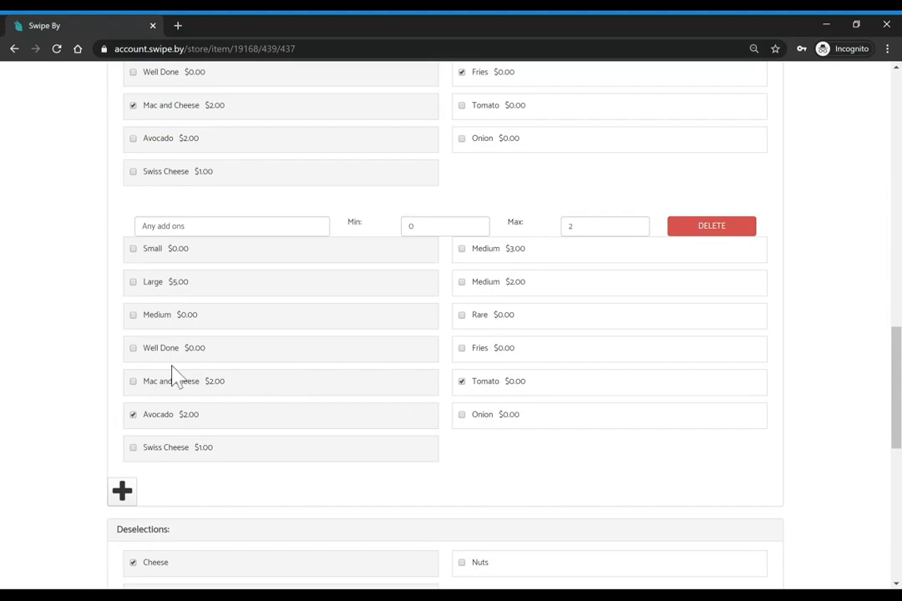
click(462, 415)
scroll(507, 415, down, 8)
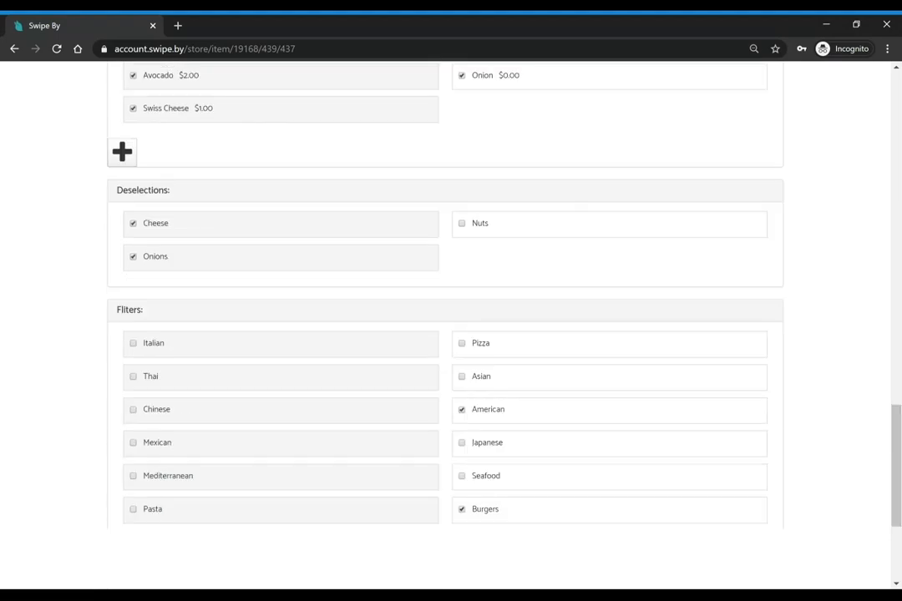
click(388, 570)
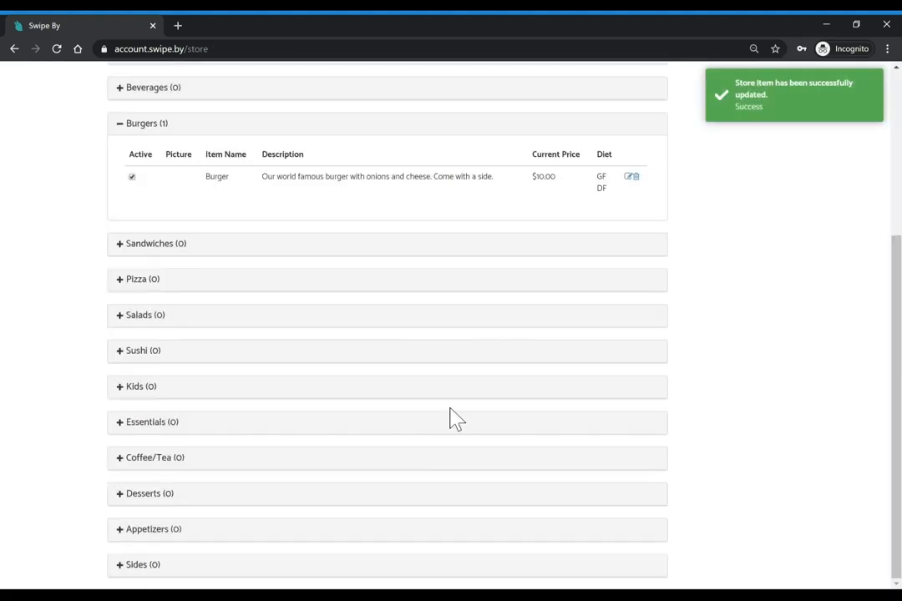
Start a new item in the Salads category, named House Salad, with a $5 price
scroll(518, 359, up, 3)
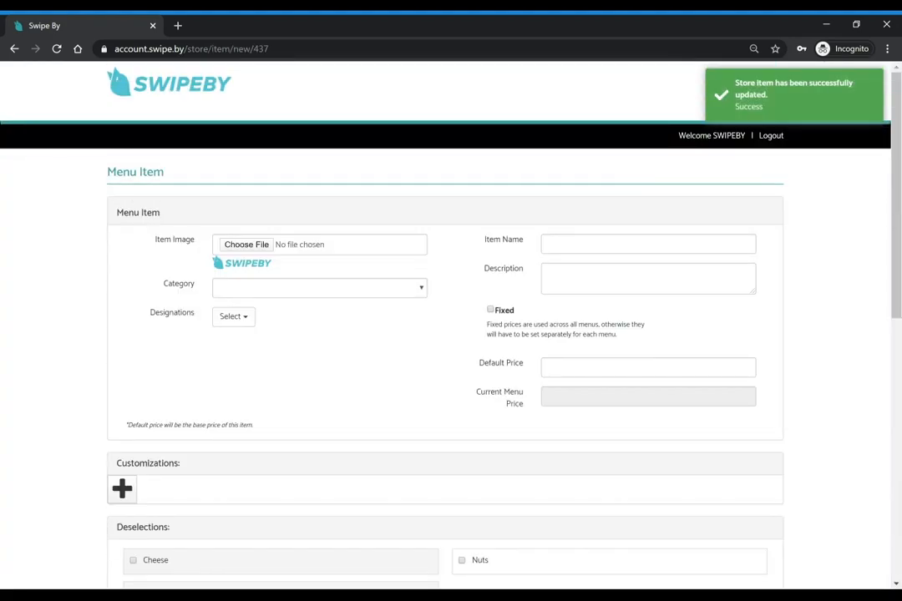
click(300, 288)
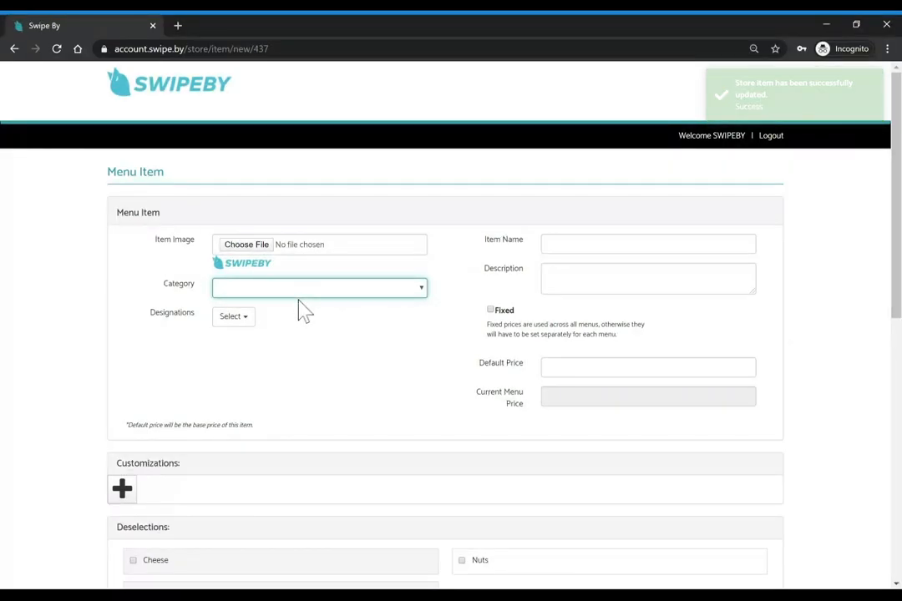
click(585, 244)
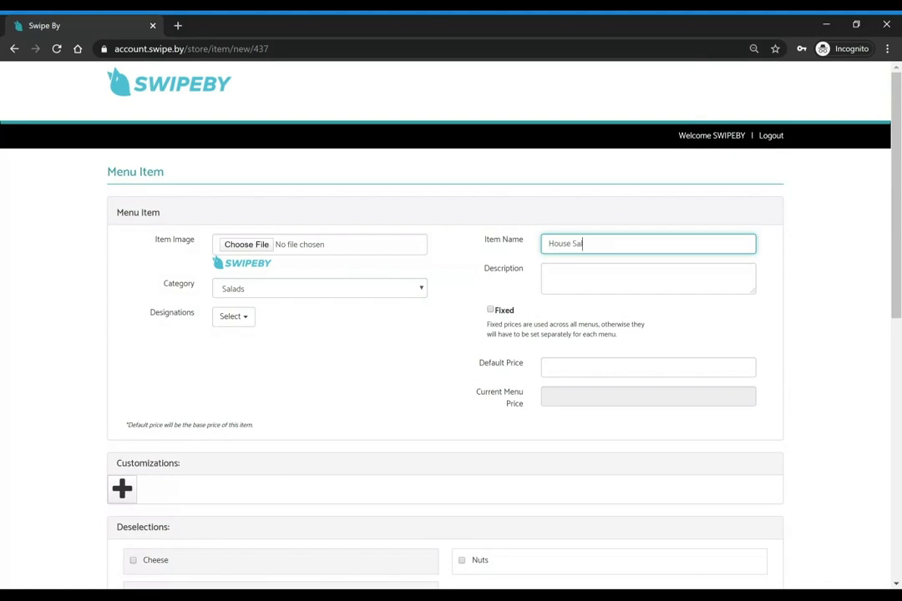
text(Our favorite house salad)
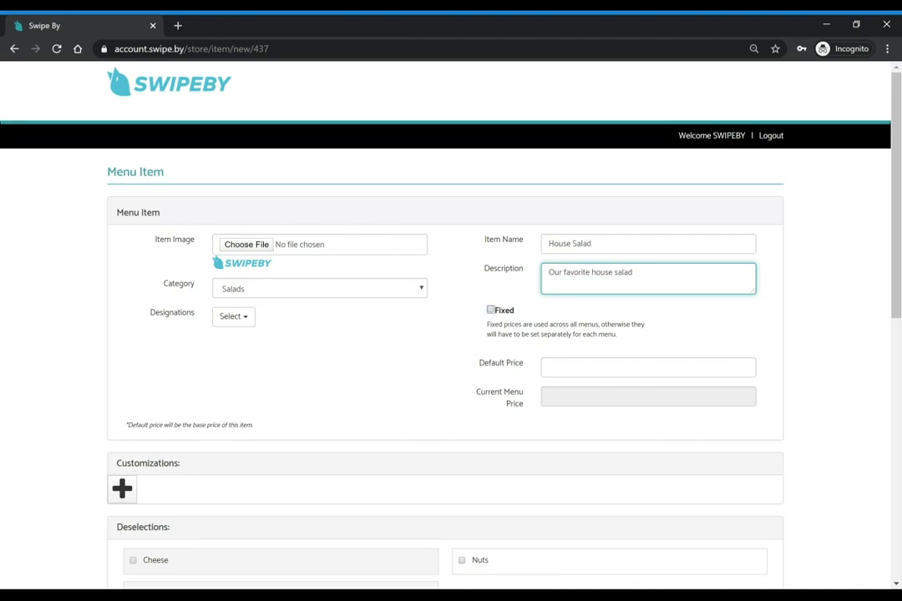
key(Tab)
text(5)
key(Tab)
Add a 'Choose your size' group, min 1 and max 1, offering Small and Large
click(117, 496)
scroll(451, 334, down, 3)
click(240, 212)
click(239, 185)
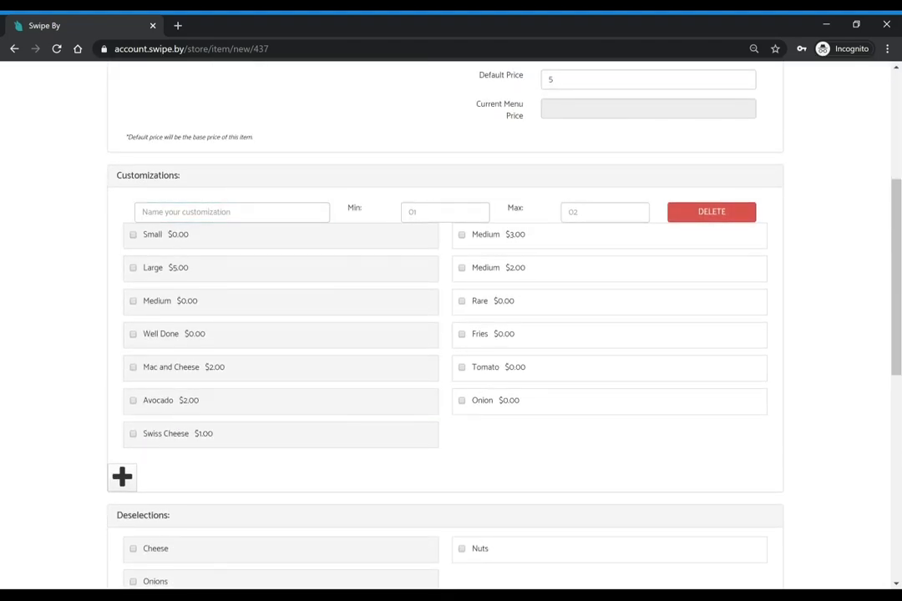
text(Choose)
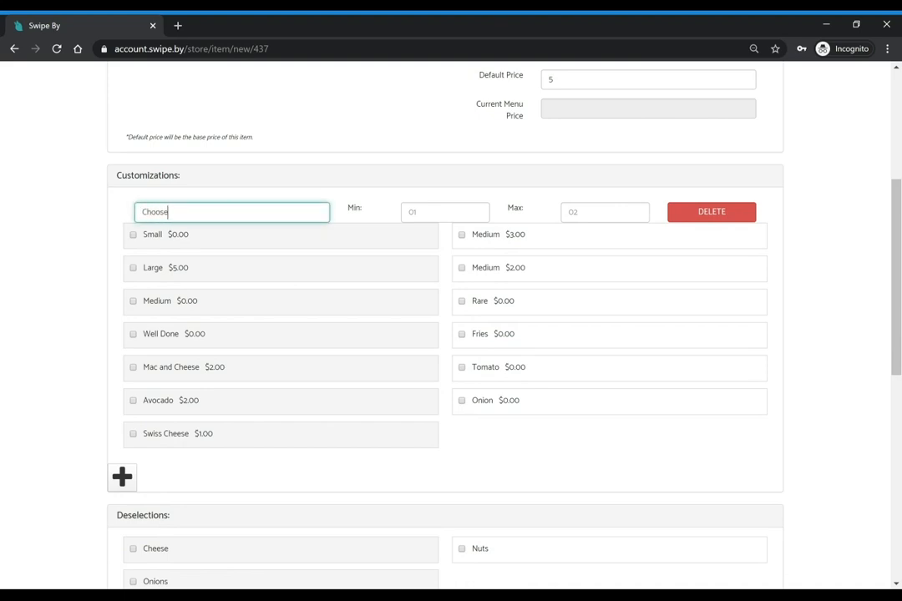
text( your size)
key(Tab)
text(1)
key(Tab)
text(1)
click(134, 237)
click(134, 268)
Add a second customization group for add-ons allowing 2 to 5 choices
scroll(137, 276, down, 2)
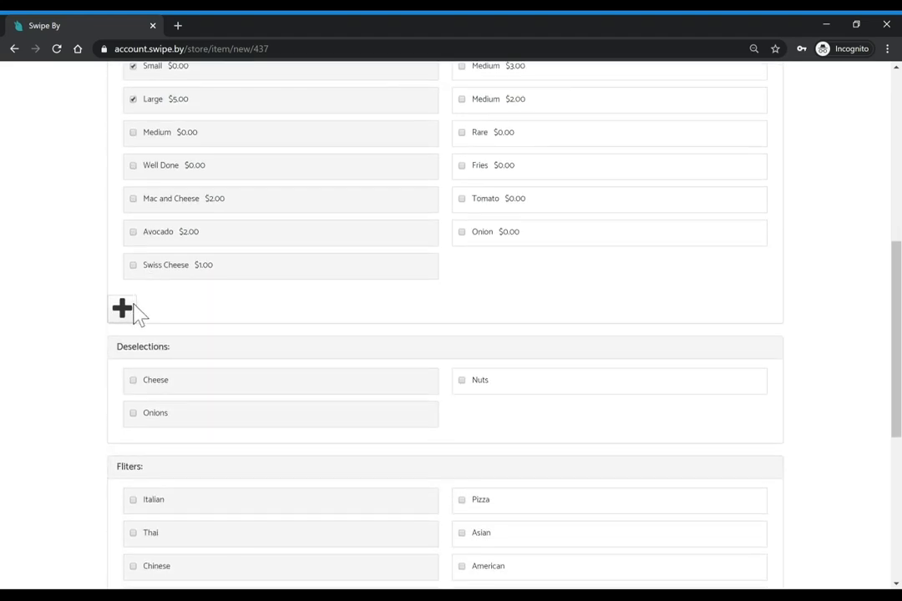
click(124, 306)
click(209, 320)
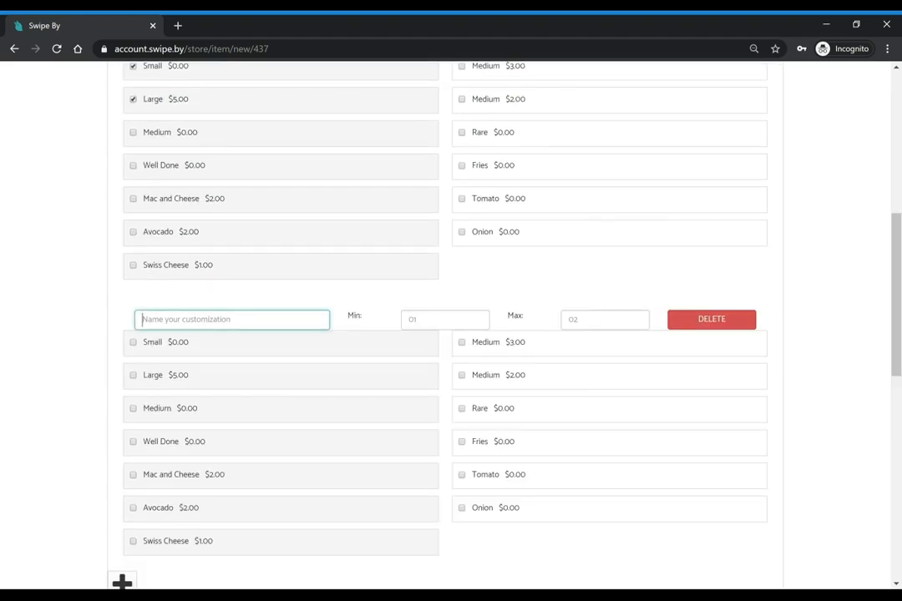
text(Add ons)
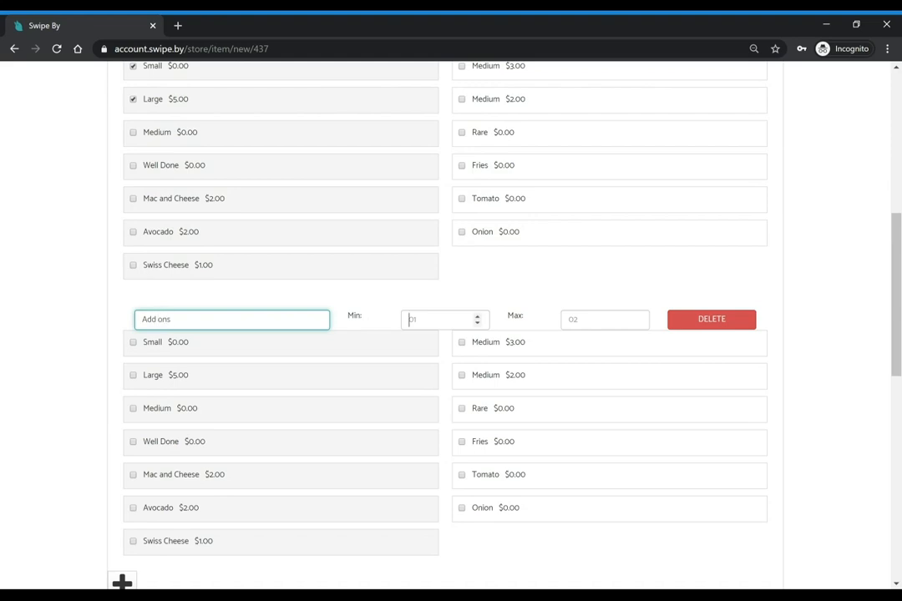
text(2)
key(Tab)
click(426, 295)
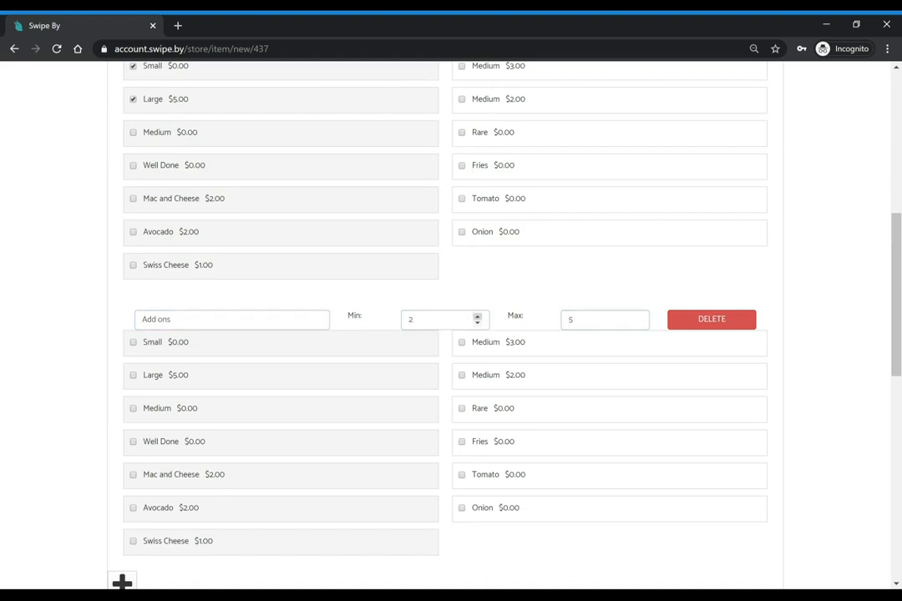
Offer Onion, Tomato, Avocado, Swiss Cheese and Fries as add-ons, then save the House Salad
scroll(553, 362, down, 3)
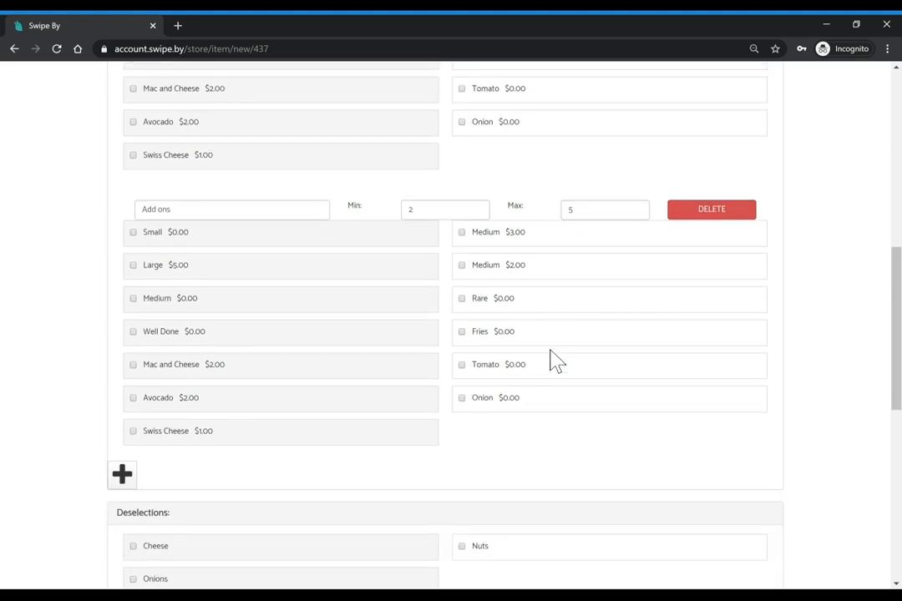
click(462, 397)
click(462, 365)
click(134, 398)
click(134, 431)
click(513, 336)
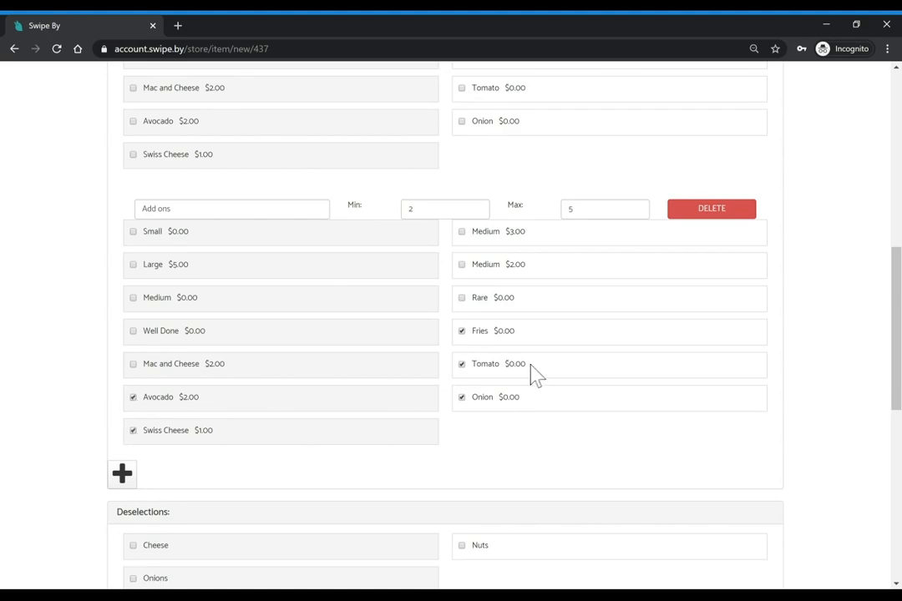
scroll(589, 419, down, 4)
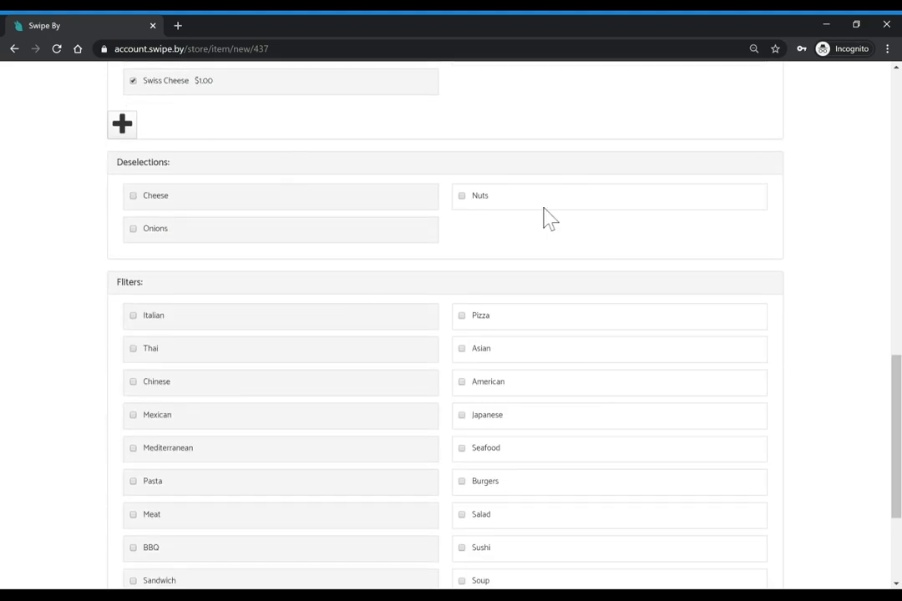
scroll(601, 369, down, 2)
scroll(509, 471, down, 1)
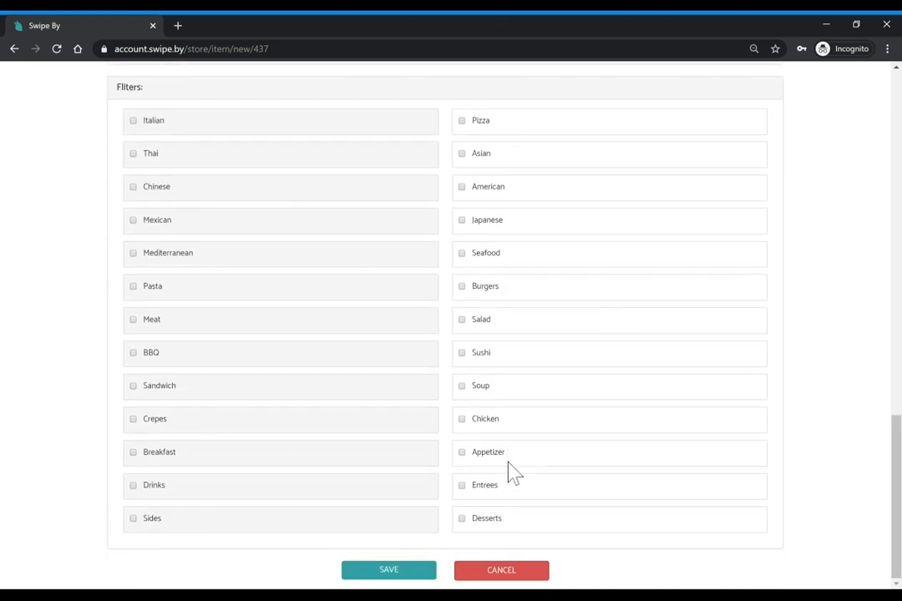
click(358, 576)
Publish the Lunch menu and expand the Salads category
scroll(334, 326, up, 2)
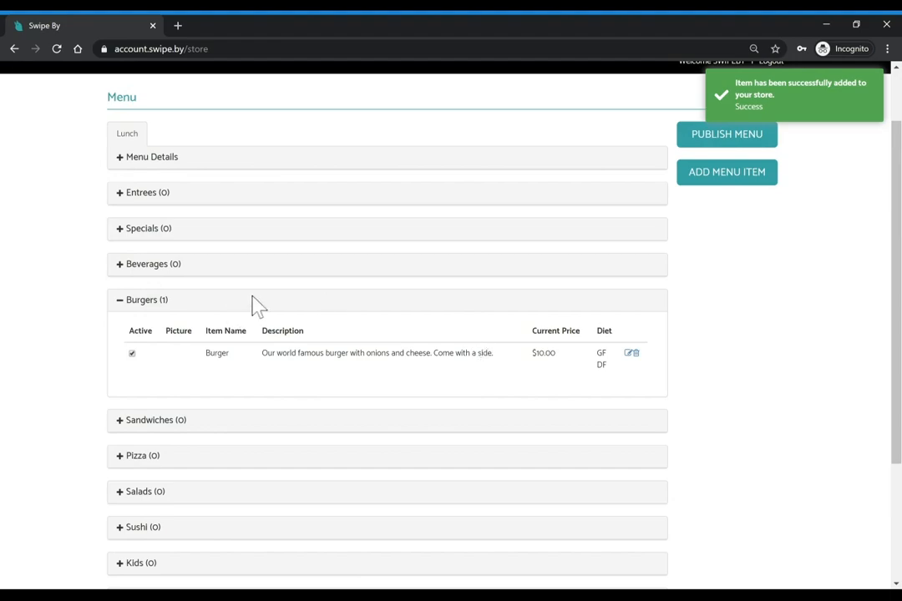
click(698, 146)
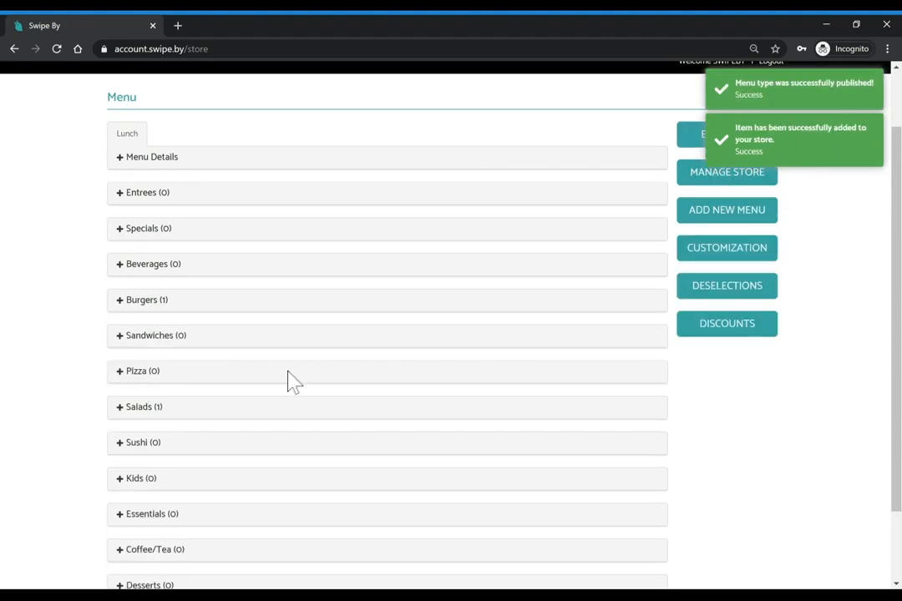
scroll(288, 381, down, 1)
click(128, 321)
scroll(719, 216, up, 2)
Re-enter edit mode, verify House Salad at $5.00 under Salads, and republish the Lunch menu
click(719, 213)
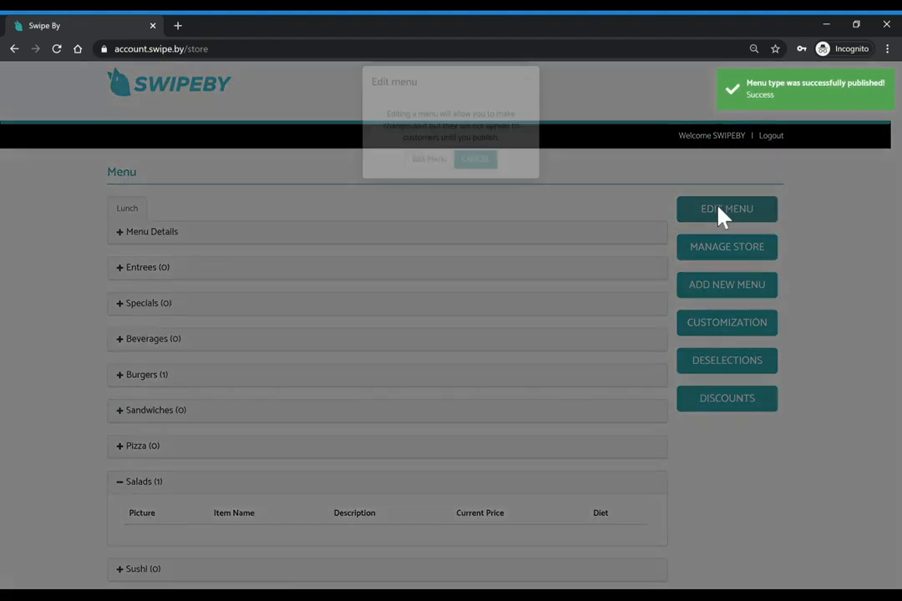
click(414, 181)
scroll(326, 417, down, 1)
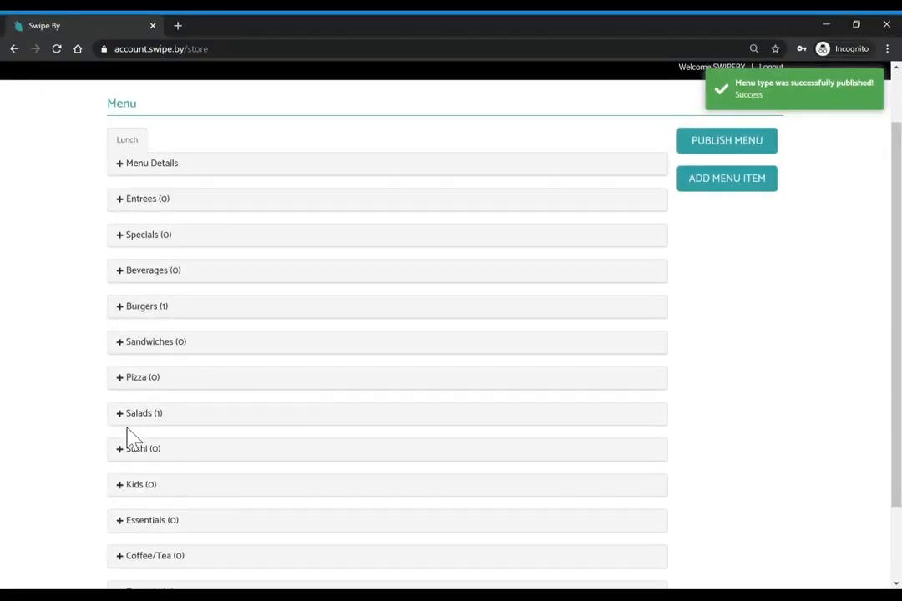
click(119, 415)
scroll(451, 383, up, 1)
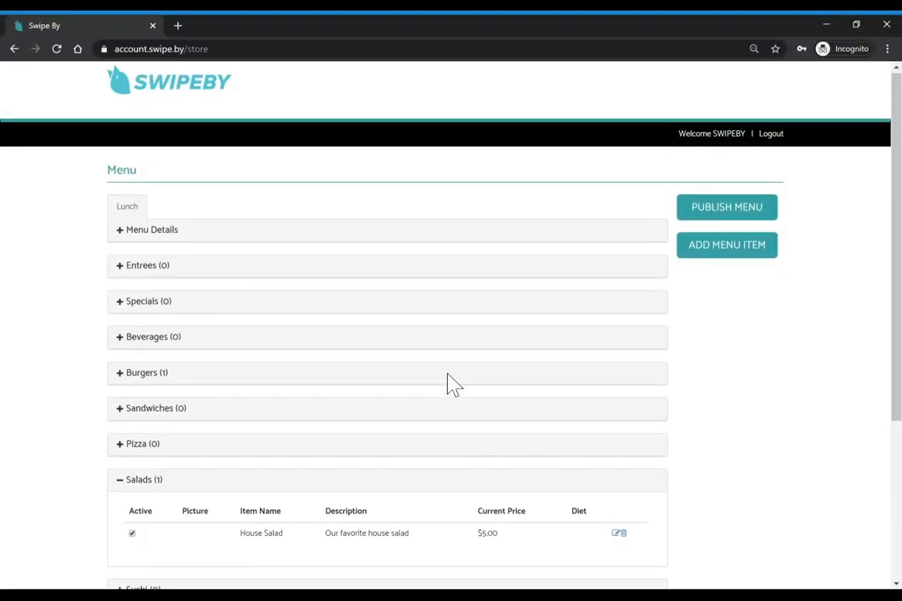
click(721, 214)
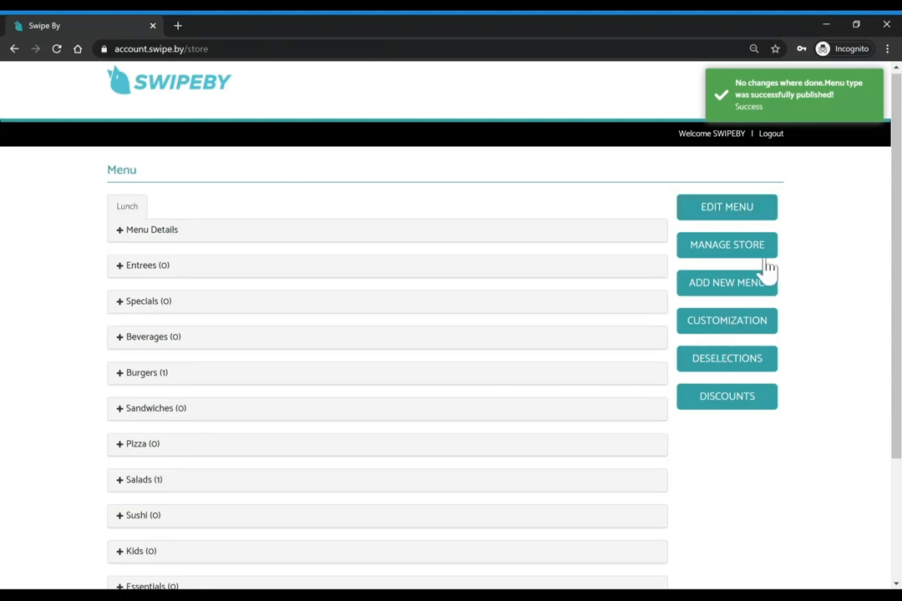
Start a new menu and switch every day's start time to PM
click(726, 283)
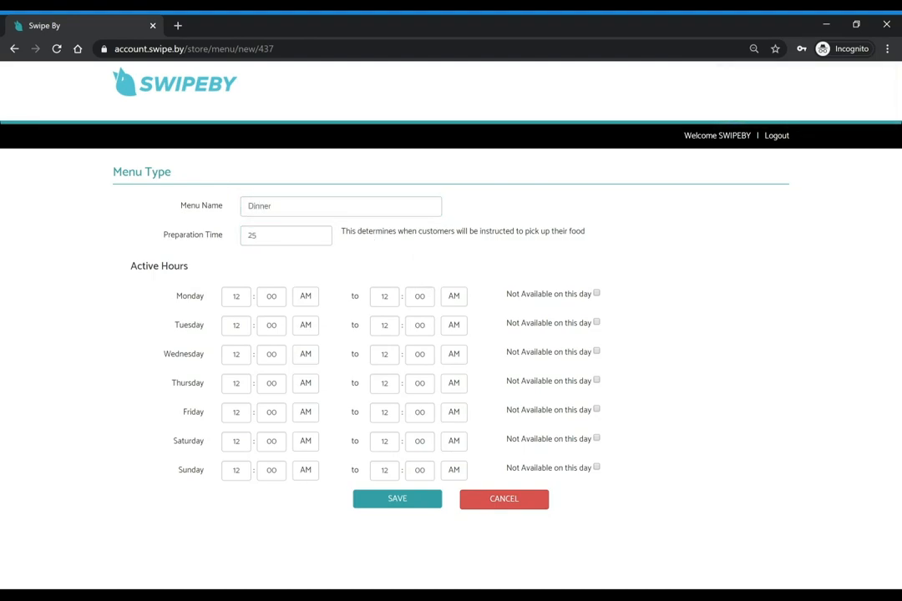
click(306, 295)
click(305, 325)
click(306, 356)
click(307, 384)
click(306, 413)
click(307, 442)
click(307, 471)
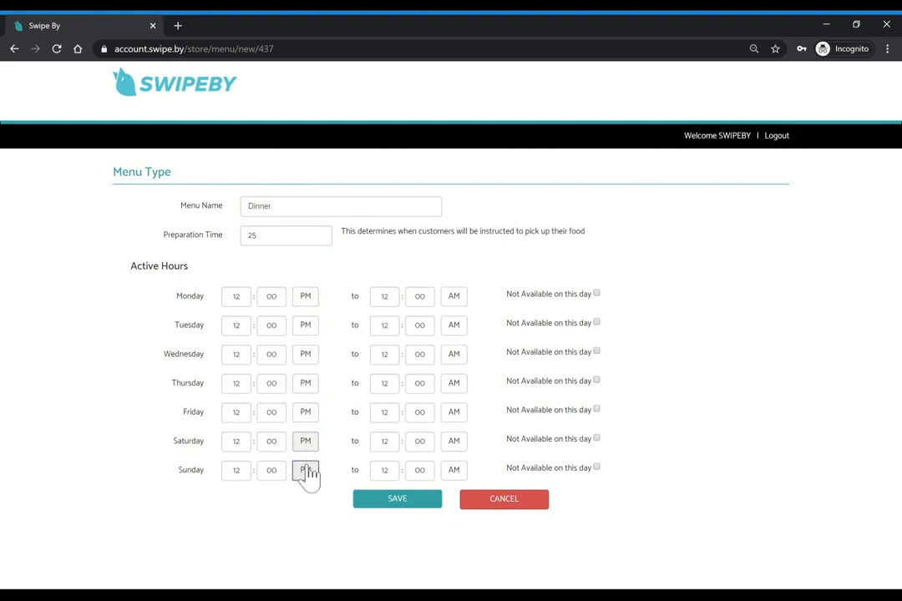
Set the start hour to 05 for Monday through Sunday
click(236, 296)
text(05)
click(236, 324)
text(05)
click(236, 354)
text(05)
click(237, 383)
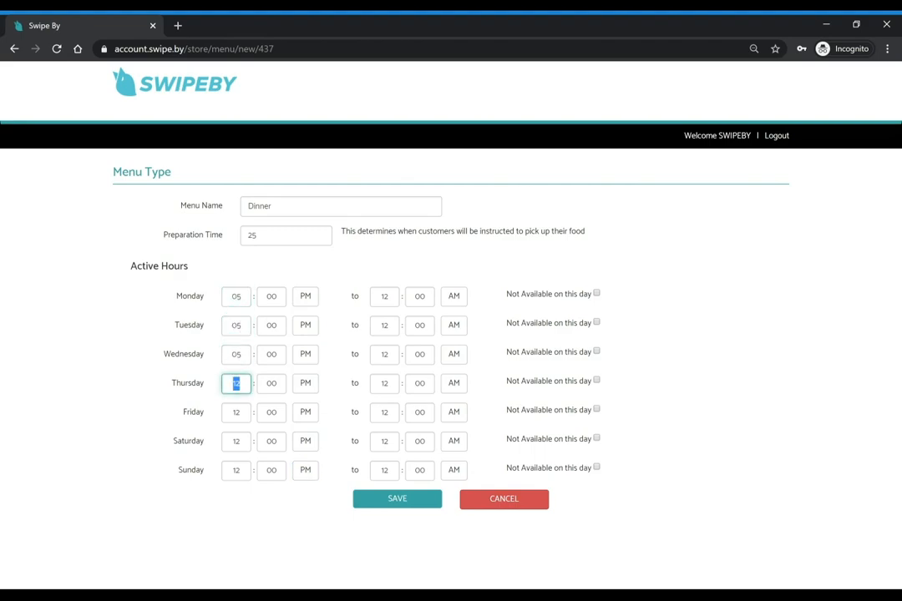
click(238, 414)
text(5)
click(236, 441)
text(05)
click(237, 470)
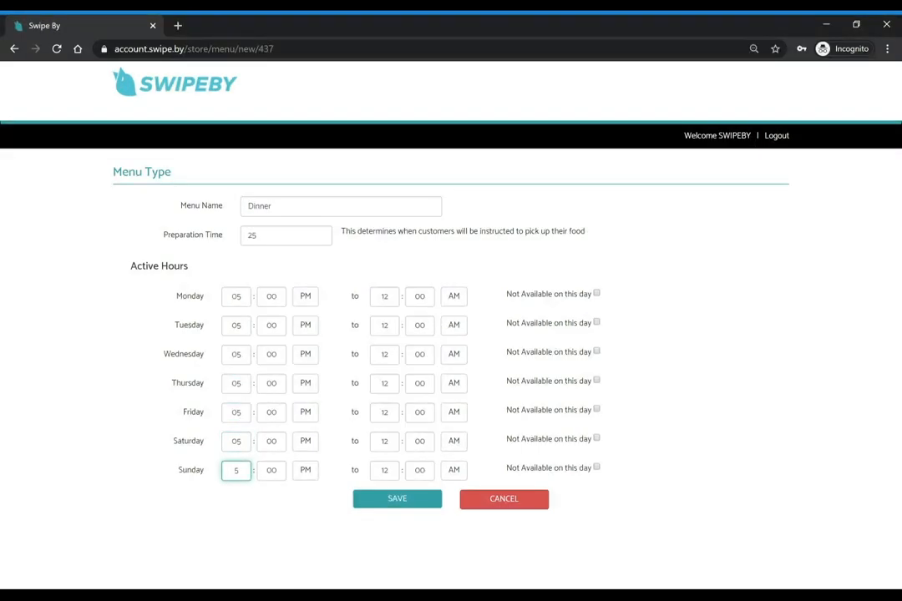
text(5)
Set the end hour to 08 for Monday through Sunday
click(384, 296)
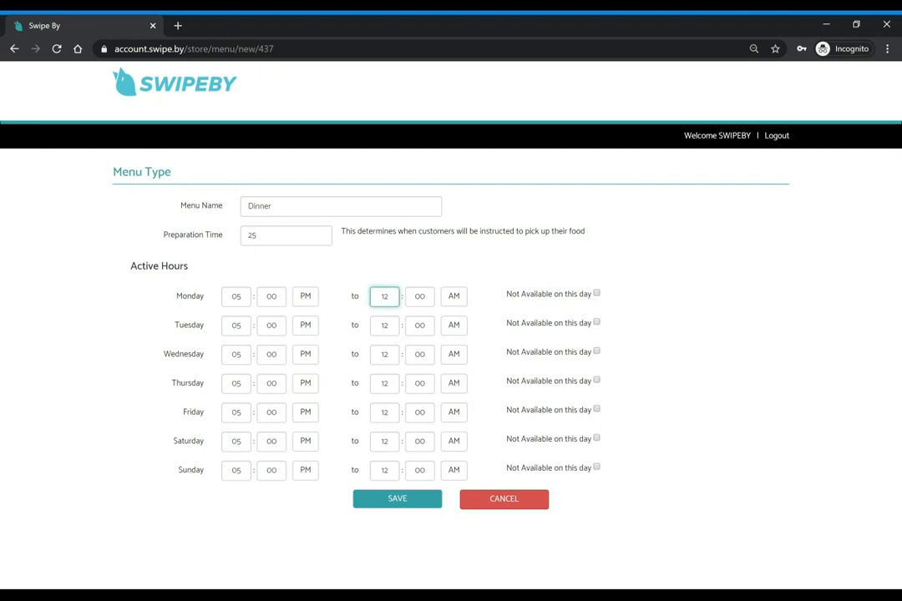
click(386, 325)
text(8)
click(384, 354)
text(8)
click(384, 383)
text(8)
click(384, 411)
text(8)
click(384, 441)
text(8)
click(384, 470)
text(8)
Make every day's closing time PM and save the Dinner menu
click(455, 472)
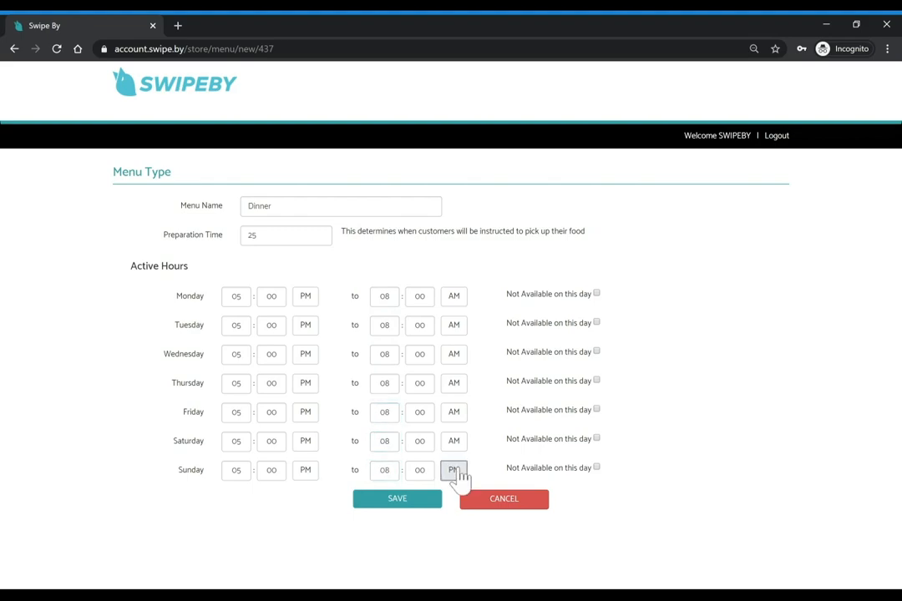
click(456, 443)
click(455, 413)
click(455, 384)
click(455, 355)
click(455, 325)
click(455, 297)
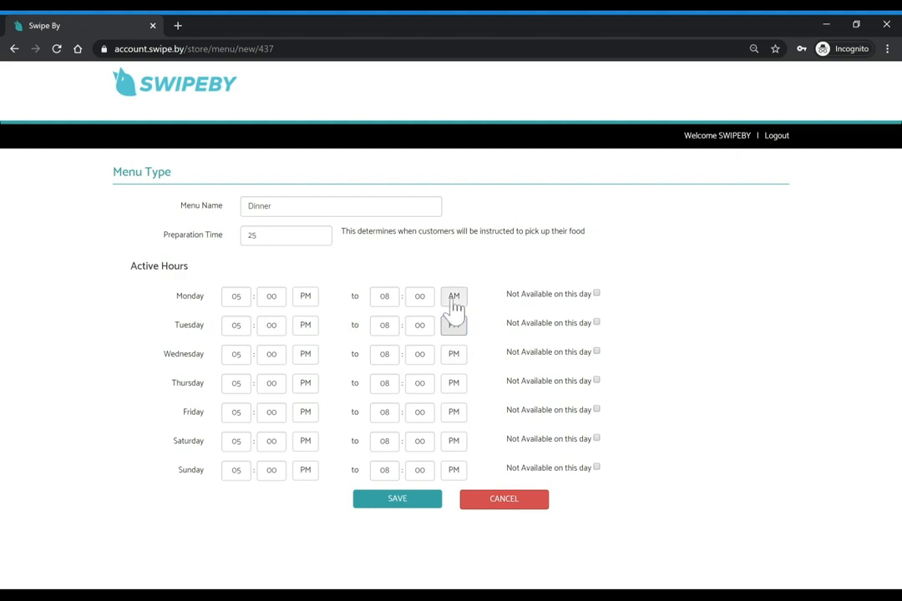
click(407, 506)
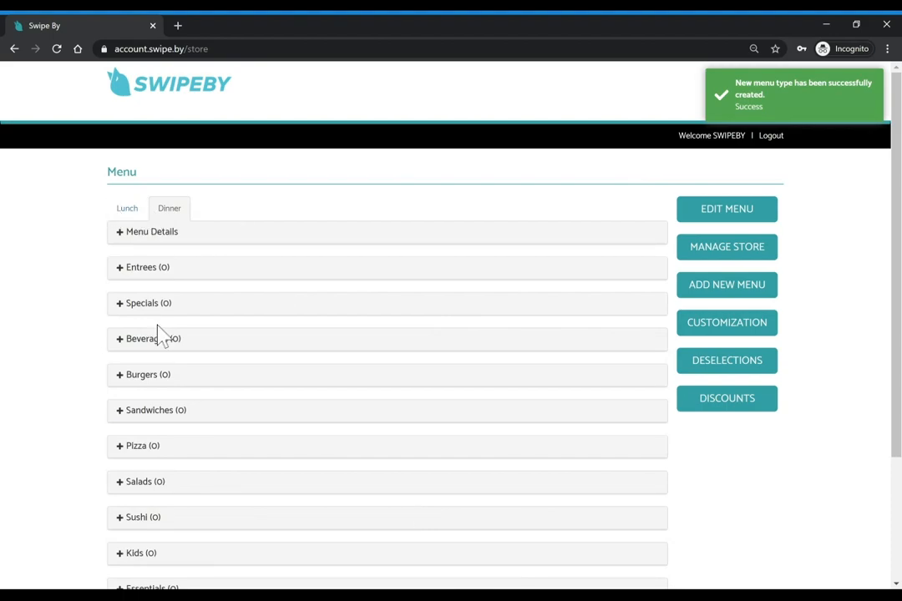
Put the Dinner menu into edit mode and open the Burger item under Burgers
click(727, 210)
click(428, 175)
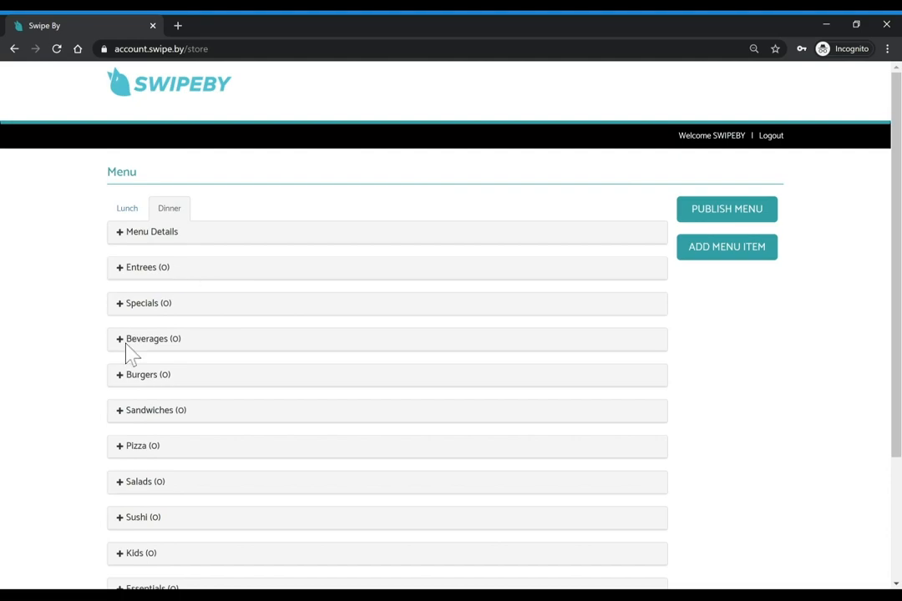
click(123, 380)
scroll(359, 338, down, 2)
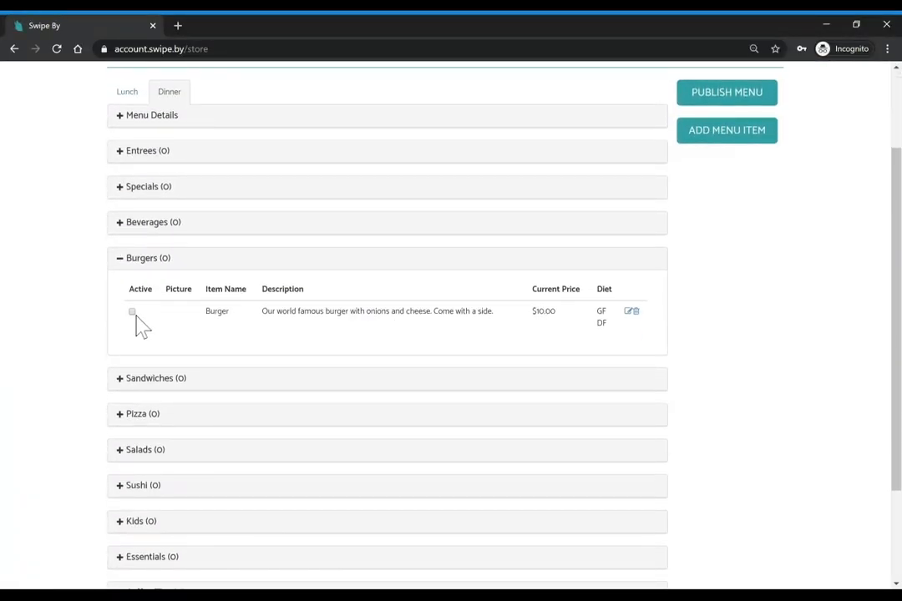
click(628, 313)
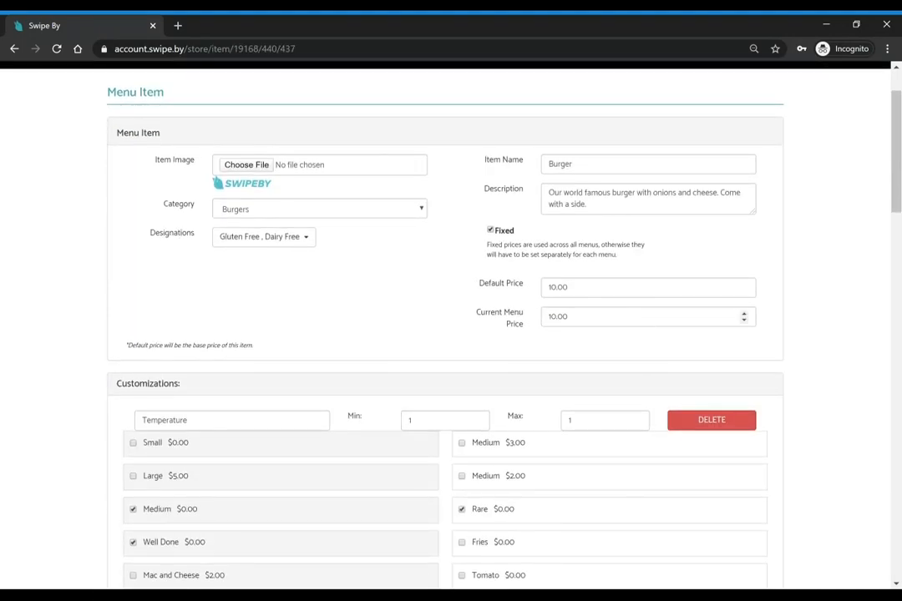
Change the Burger's current menu price to 12.00 and save the item
click(556, 318)
key(BackSpace)
text(2)
click(412, 331)
scroll(412, 331, down, 3)
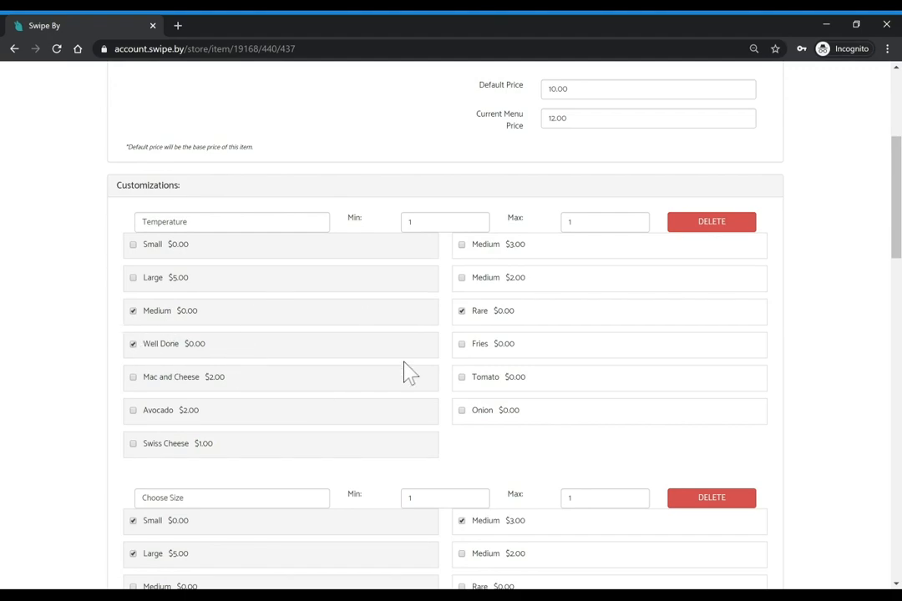
scroll(419, 364, down, 15)
click(389, 571)
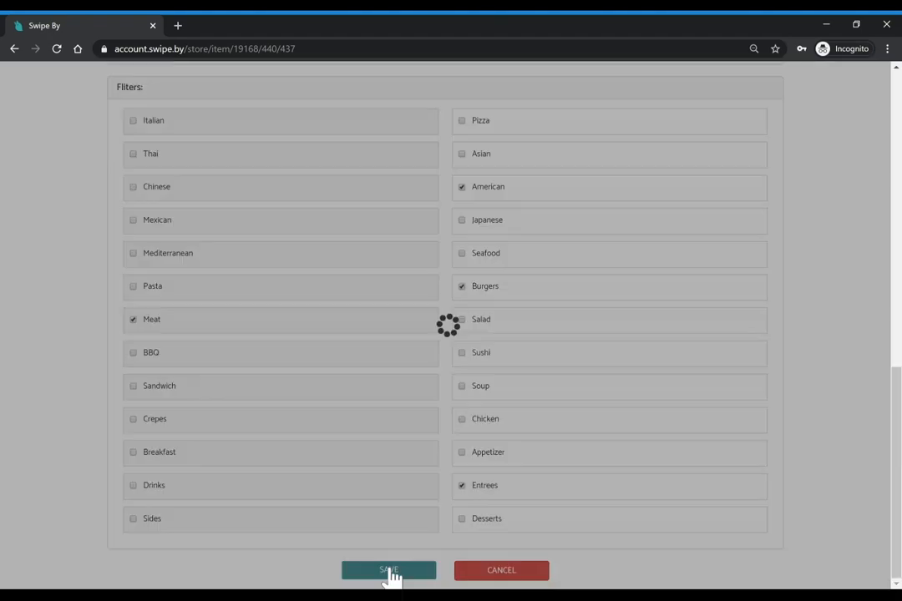
scroll(351, 248, up, 1)
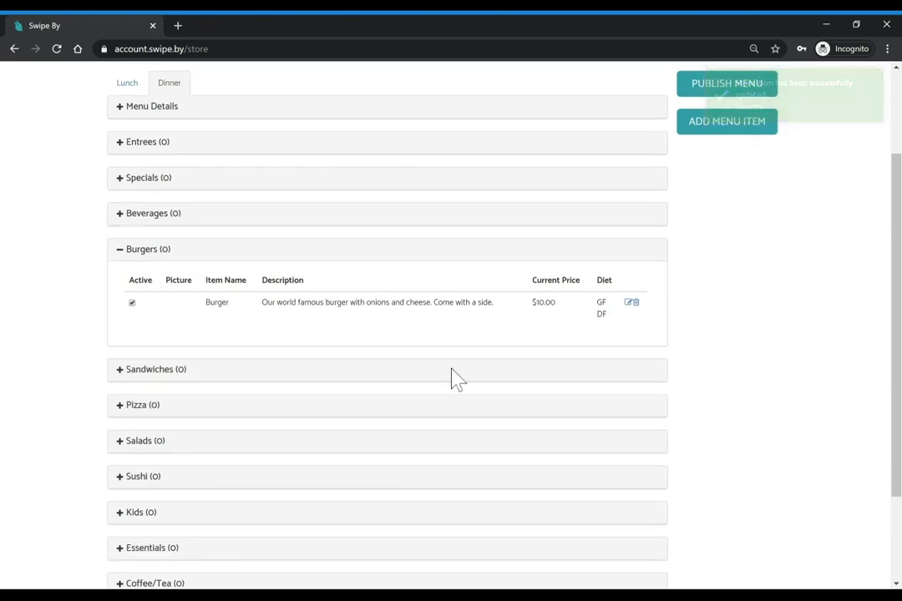
scroll(453, 377, up, 2)
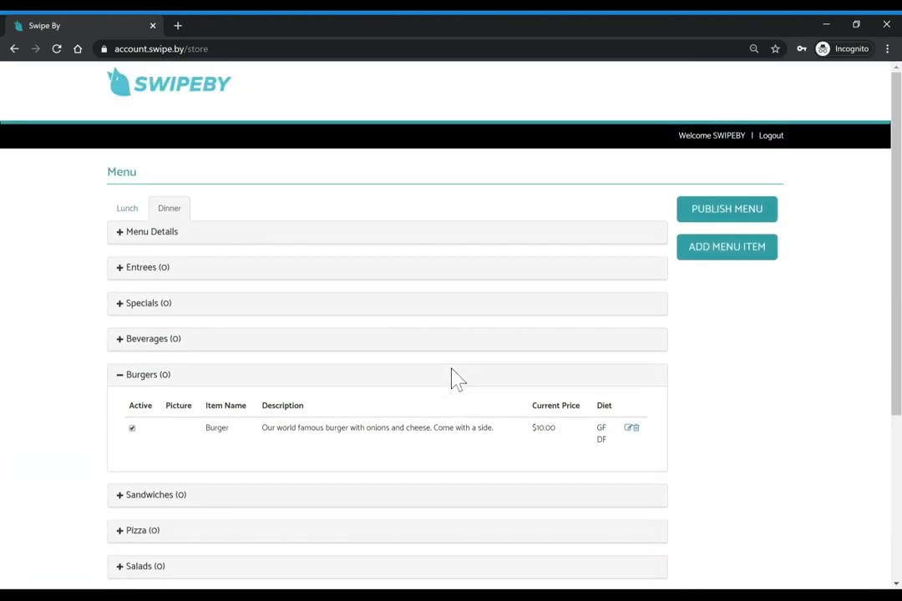
Publish the Dinner menu and show its details to confirm 5:00–8:00 PM hours
click(735, 213)
click(133, 210)
click(165, 211)
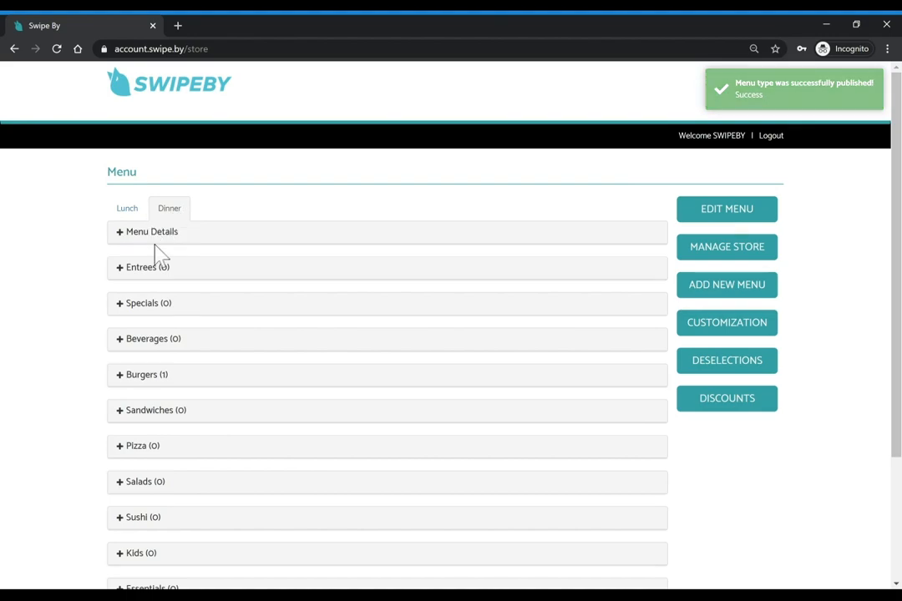
click(121, 237)
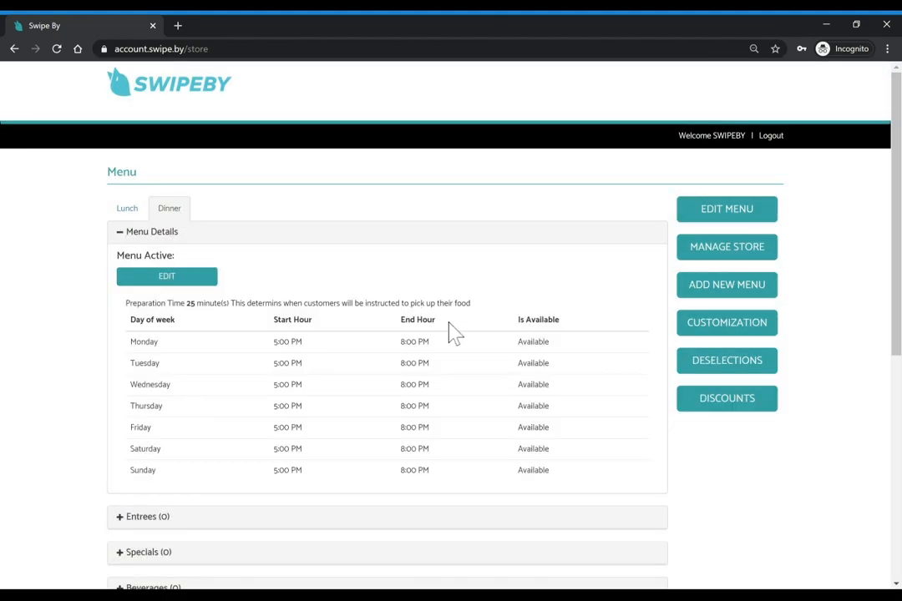
Check the Lunch menu's hours and details, then return to the Dinner menu
click(124, 212)
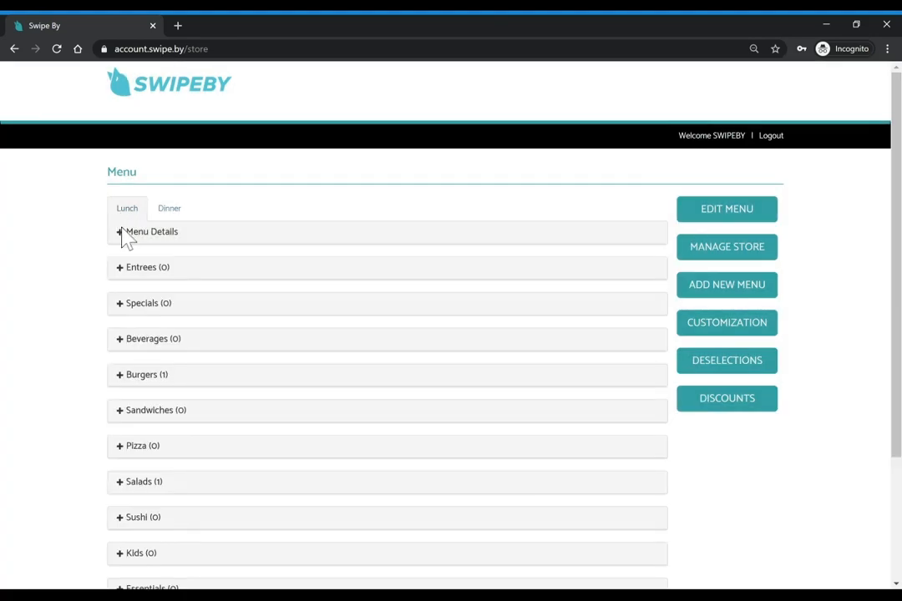
click(123, 234)
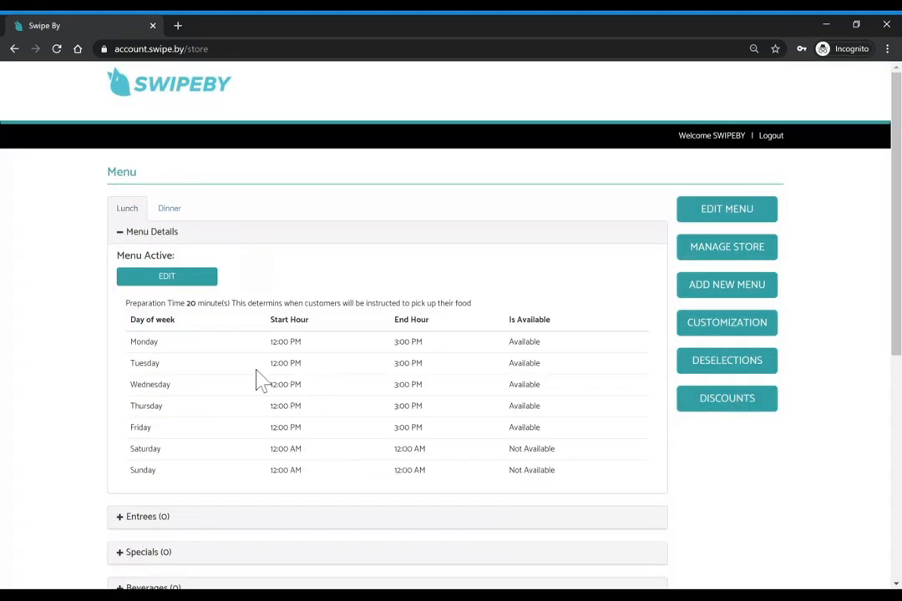
scroll(257, 379, down, 5)
scroll(739, 203, up, 5)
click(167, 209)
Put the Dinner menu into edit mode and republish it unchanged
click(727, 219)
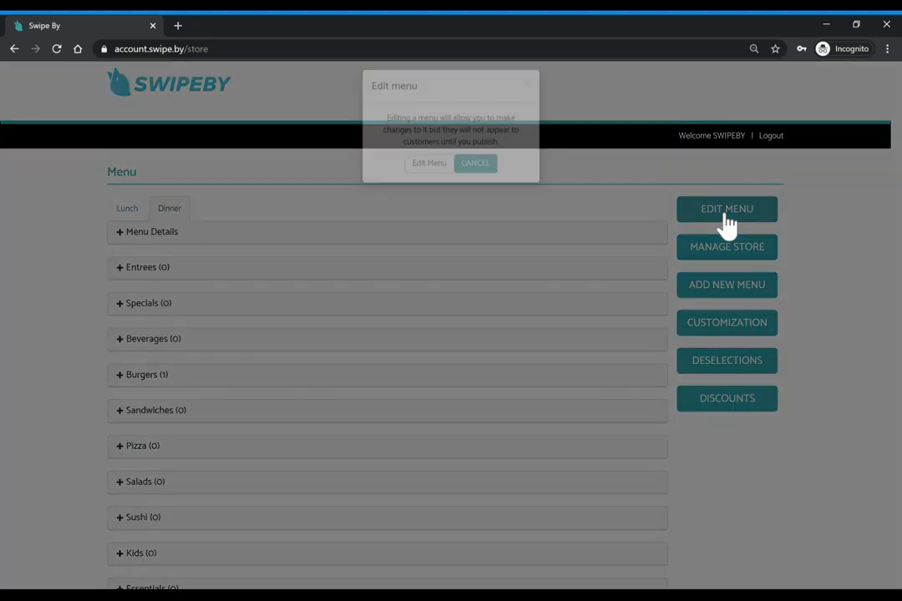
click(424, 174)
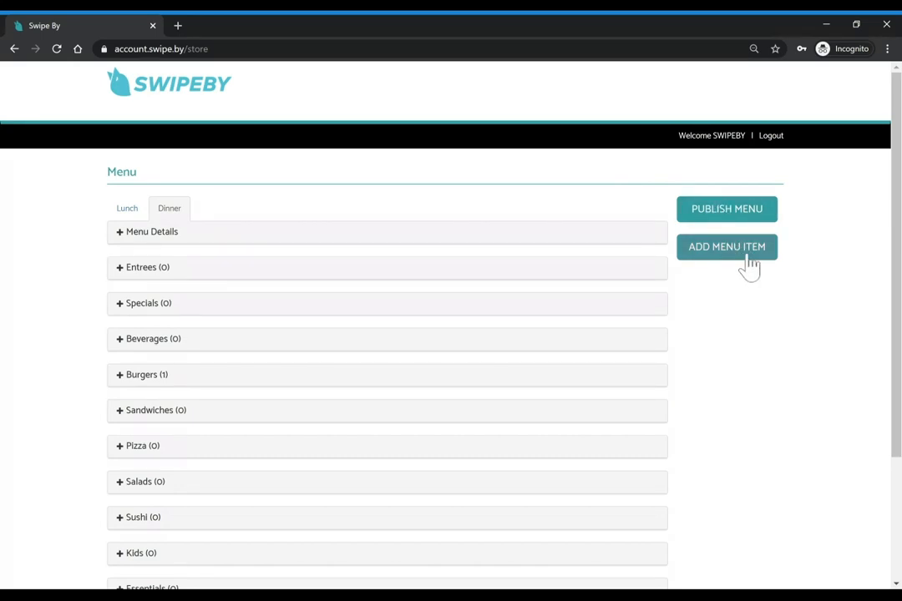
click(732, 219)
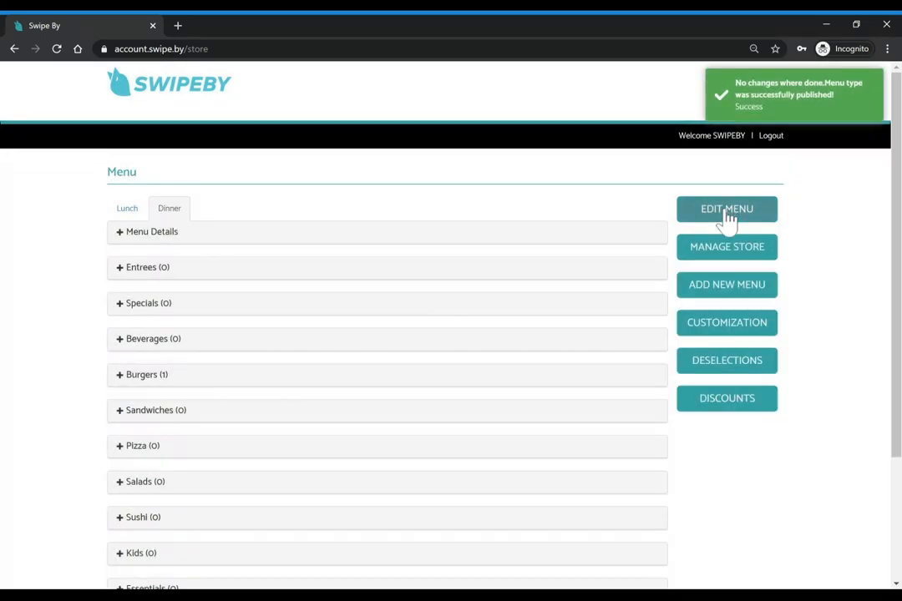
Re-save the store's Business Profile without changes
click(731, 264)
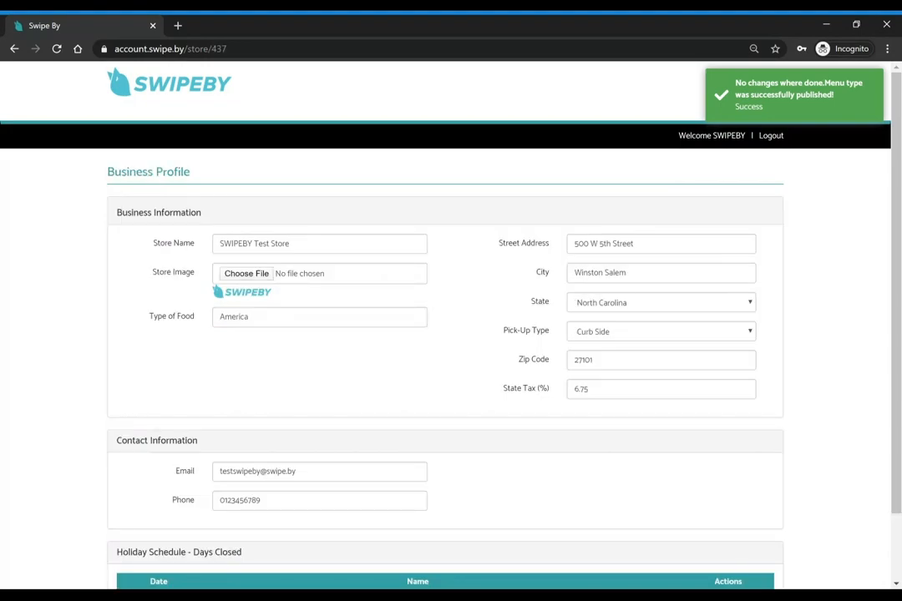
scroll(373, 393, down, 2)
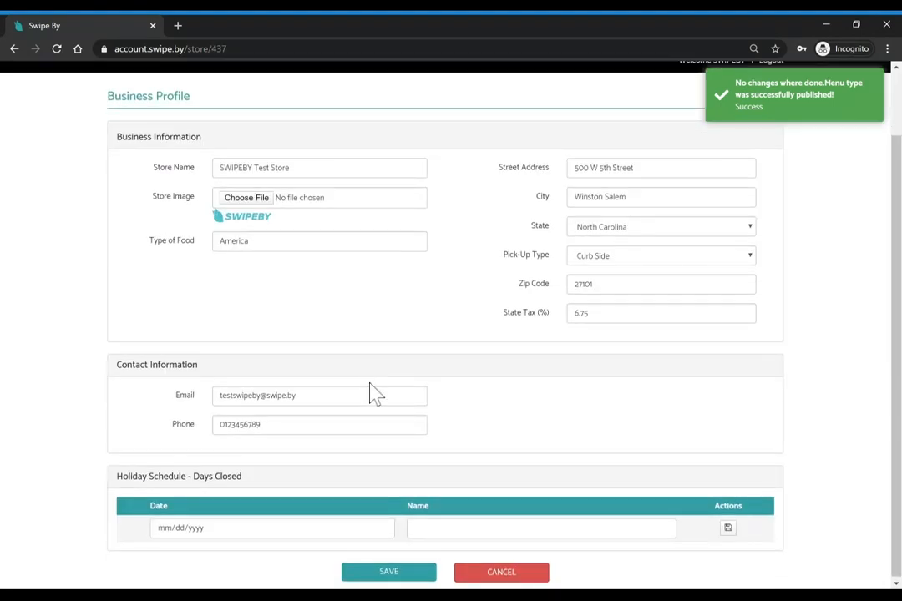
click(367, 574)
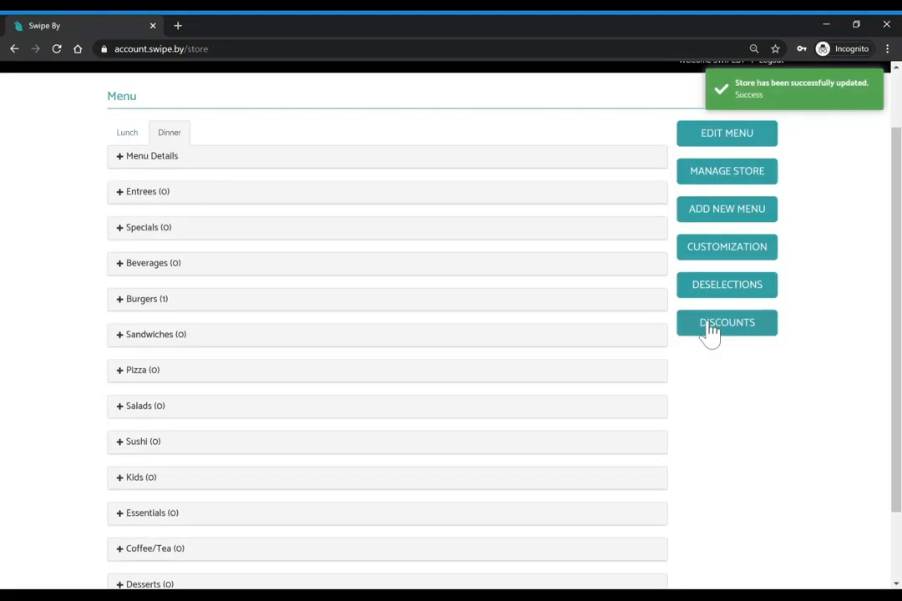
scroll(729, 219, up, 1)
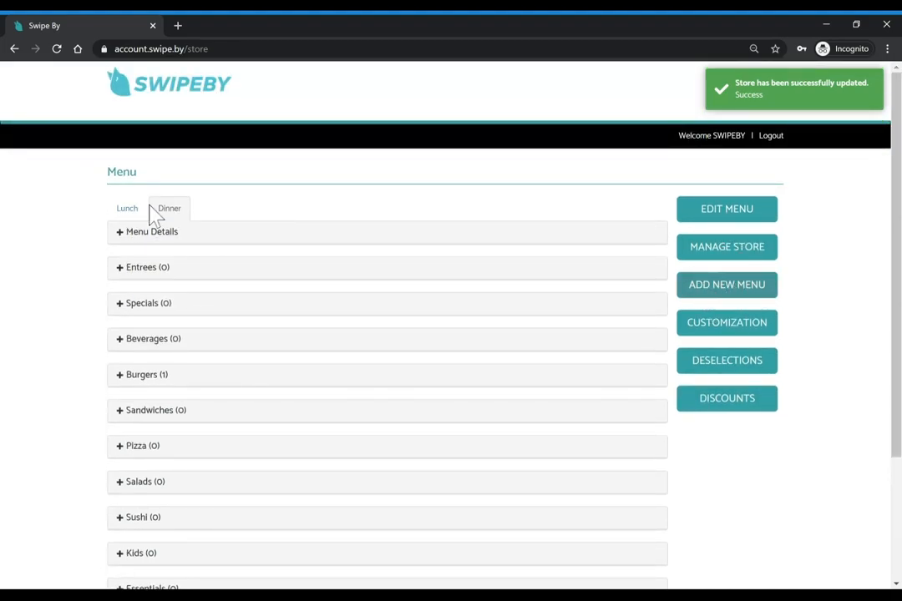
click(730, 329)
click(451, 549)
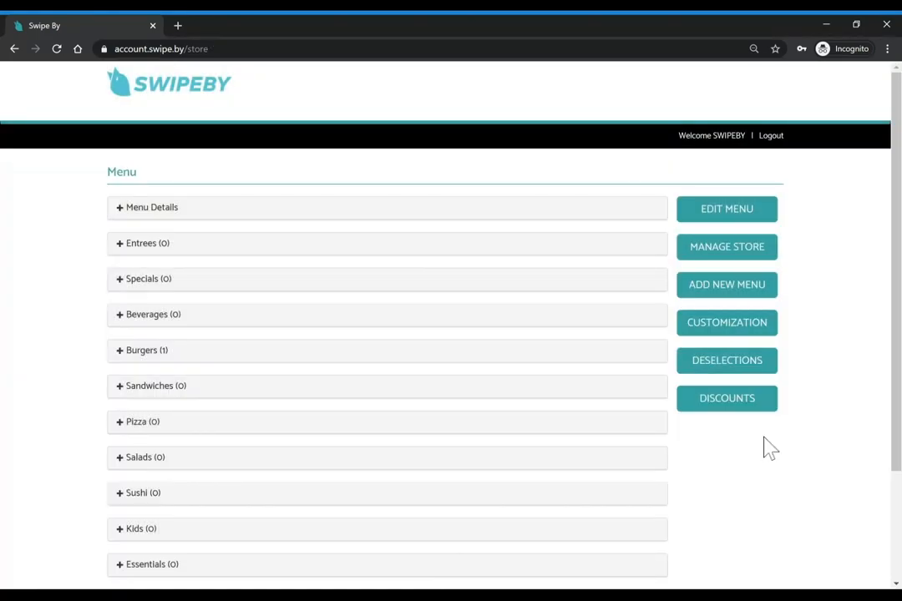
click(740, 374)
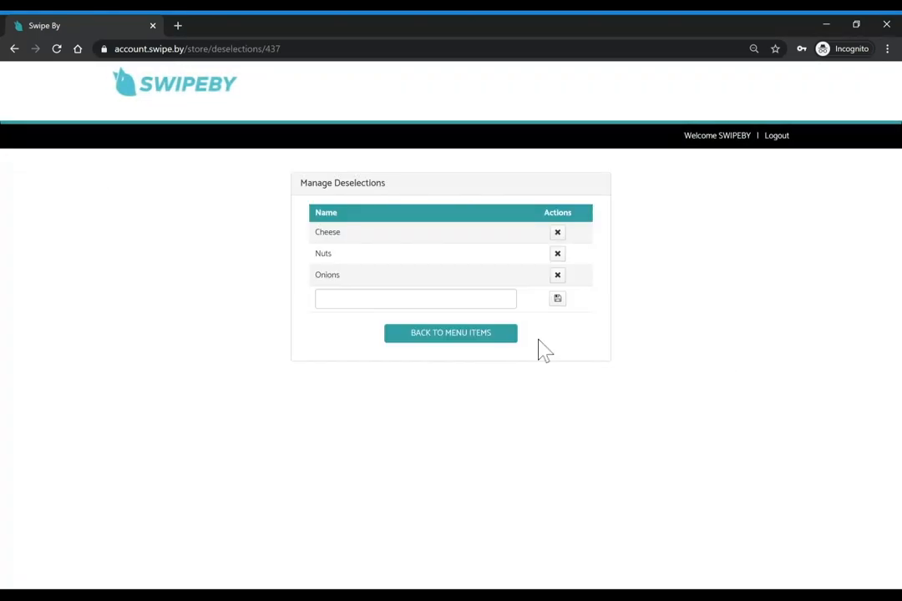
click(487, 336)
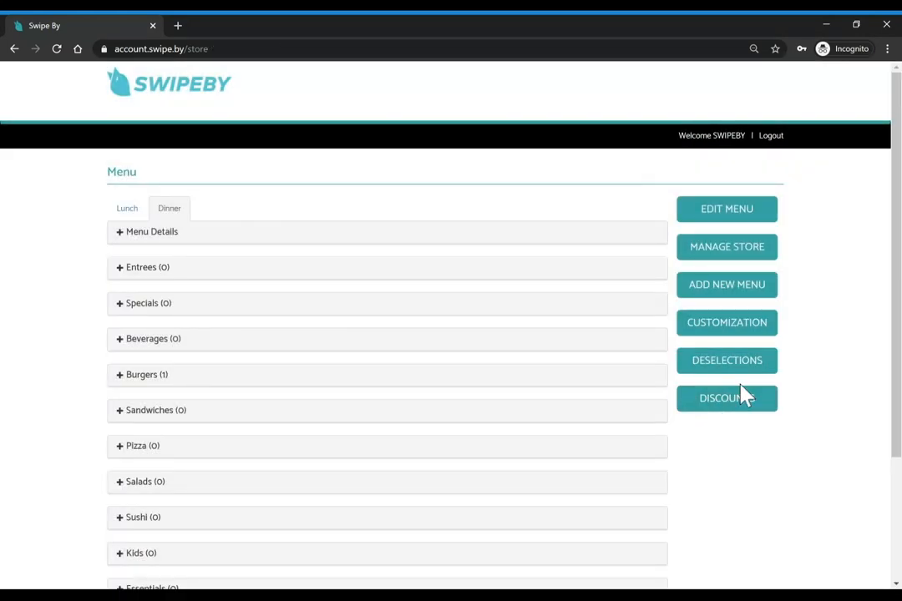
click(726, 406)
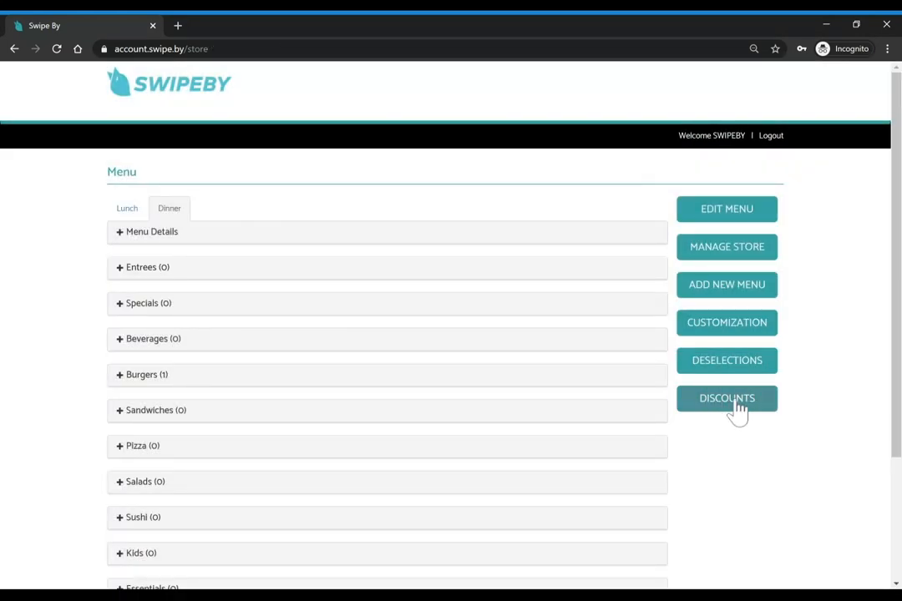